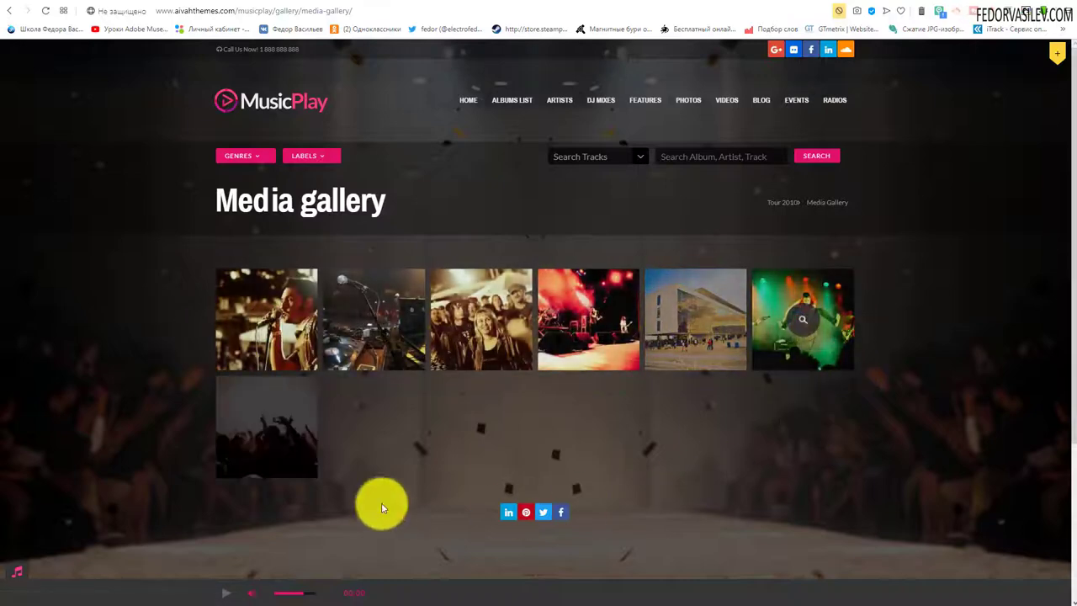
Step: Preview the demo media gallery's photos in the lightbox, viewing the first and third photo, and close it
click(269, 313)
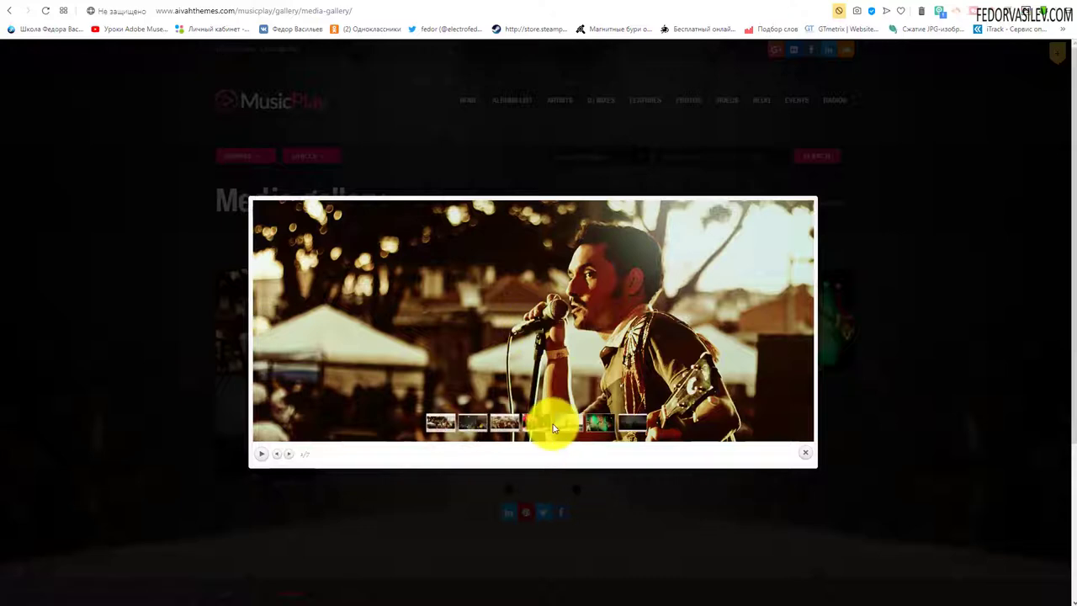
click(507, 423)
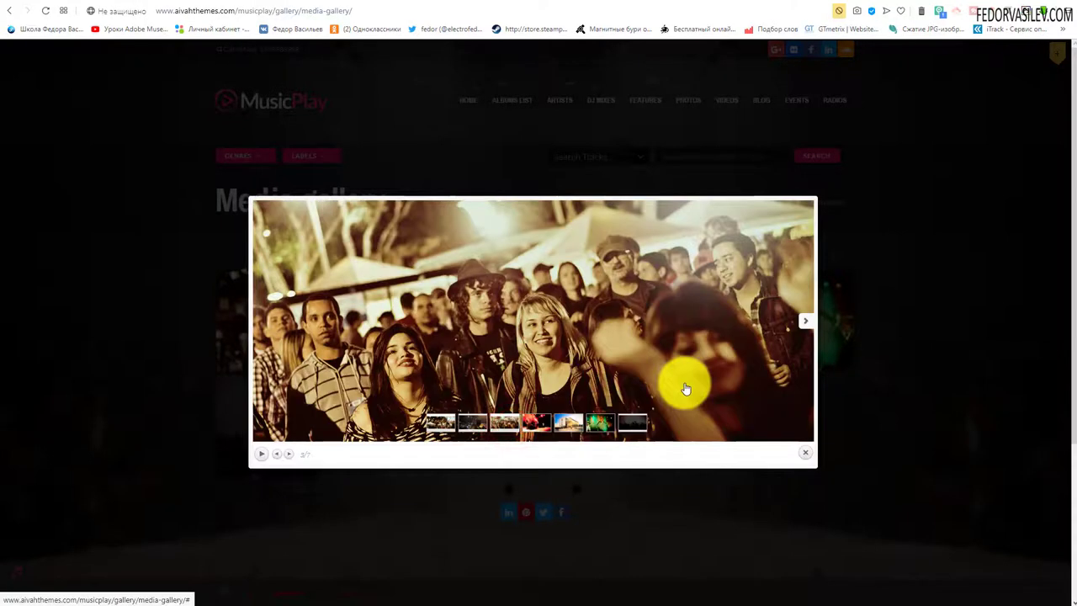
click(805, 452)
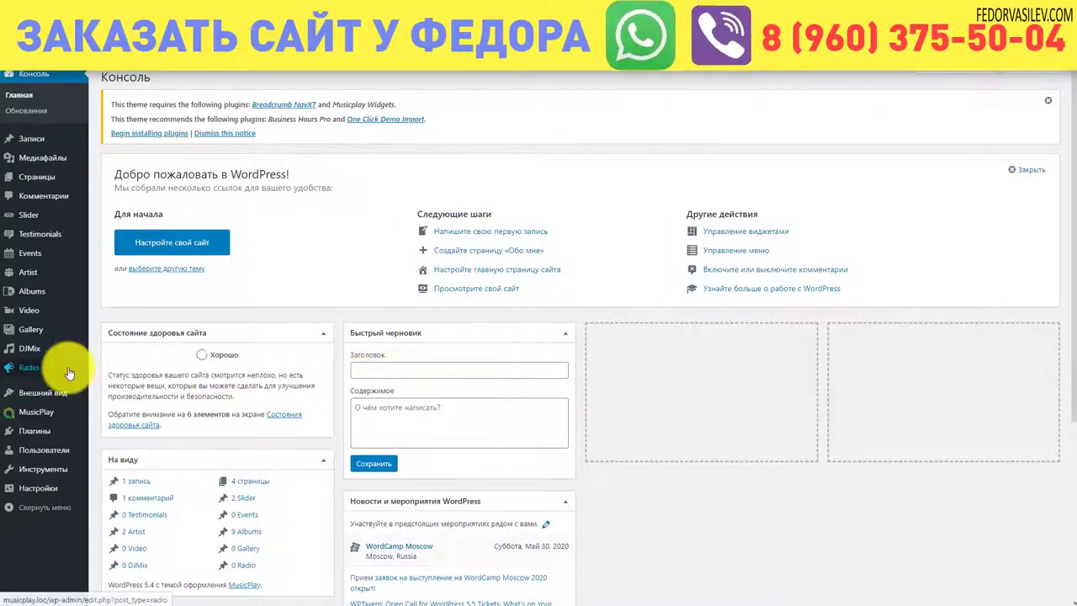
Step: Add a gallery category named "Апрель"
mouse_move(37, 335)
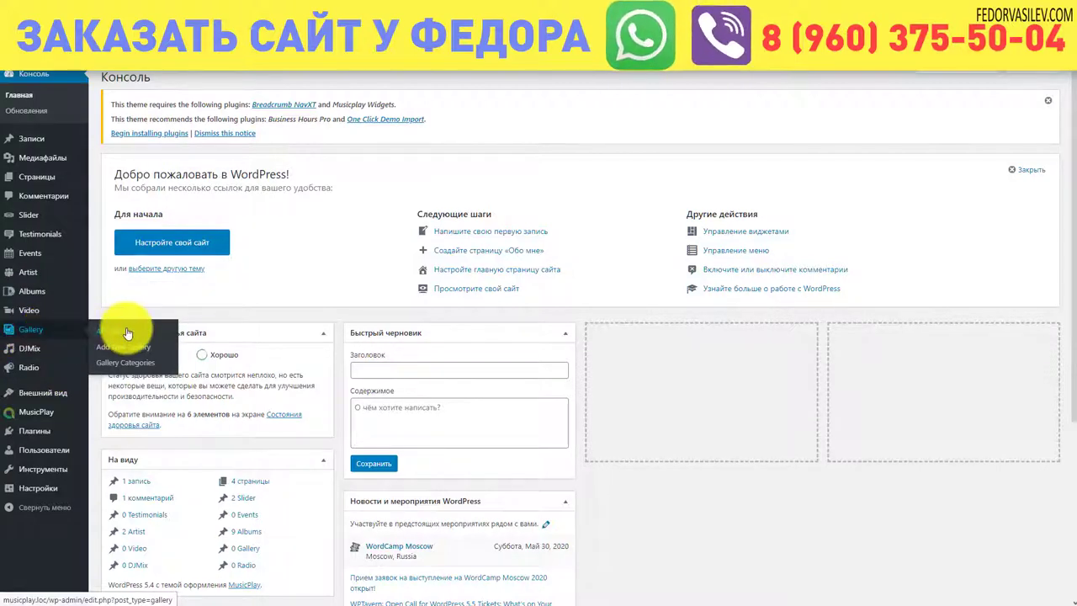
click(118, 363)
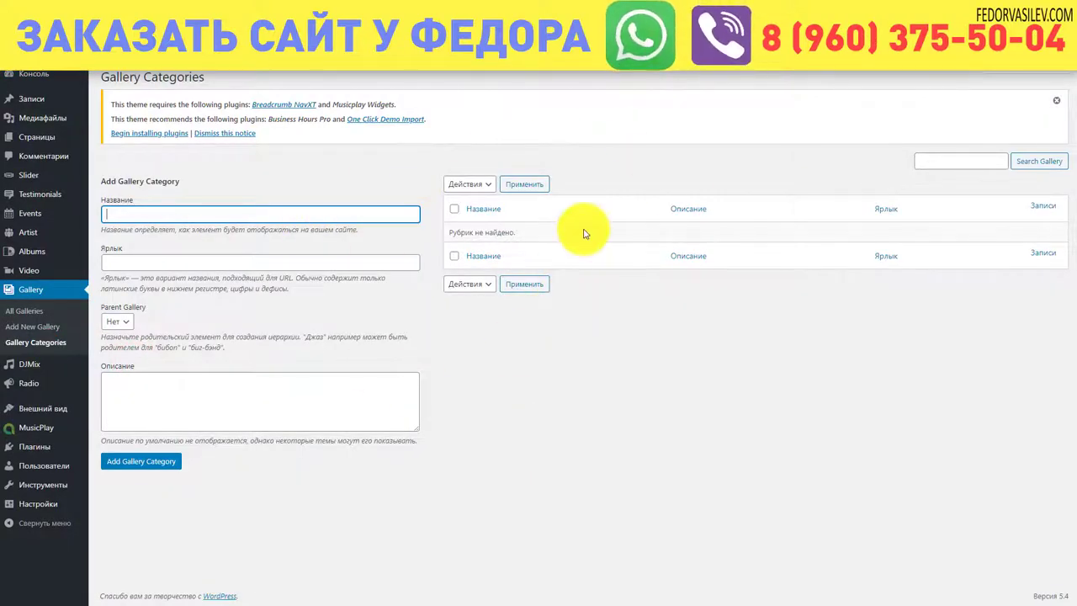
click(675, 412)
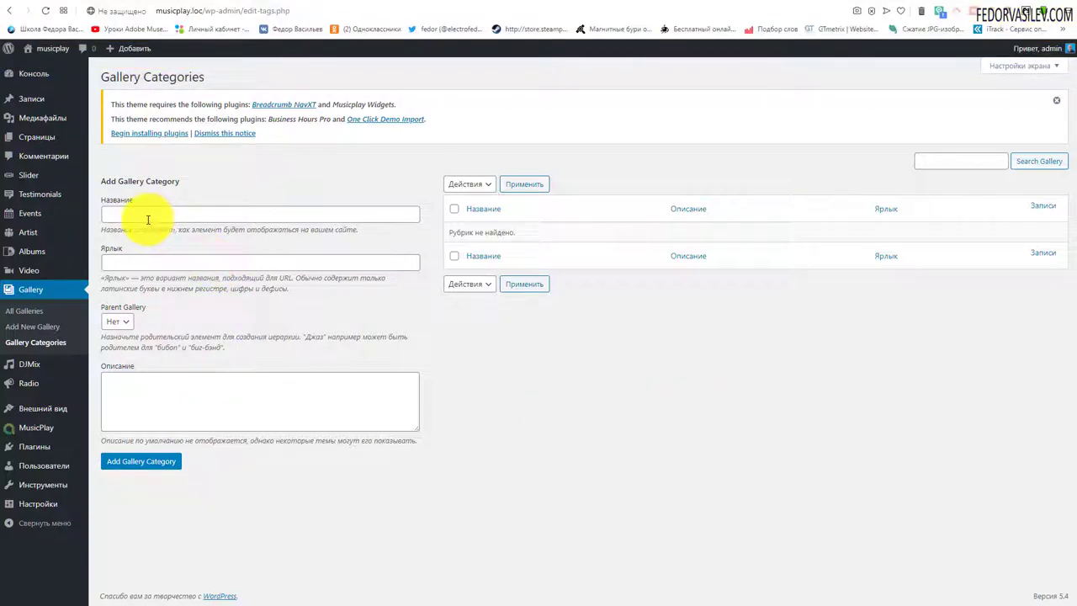
click(147, 214)
text(Апрель)
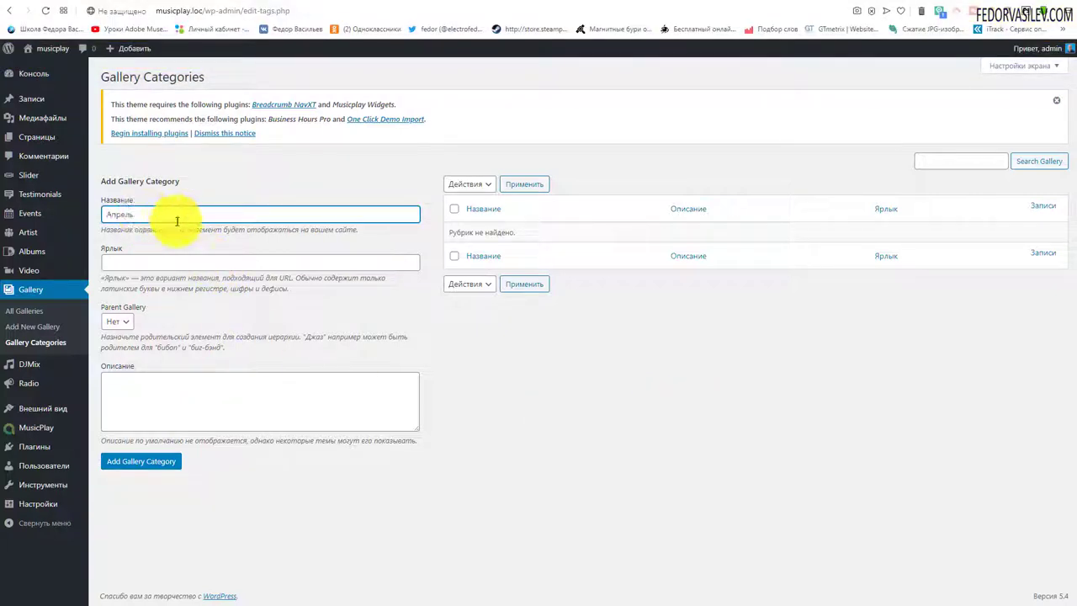
click(164, 468)
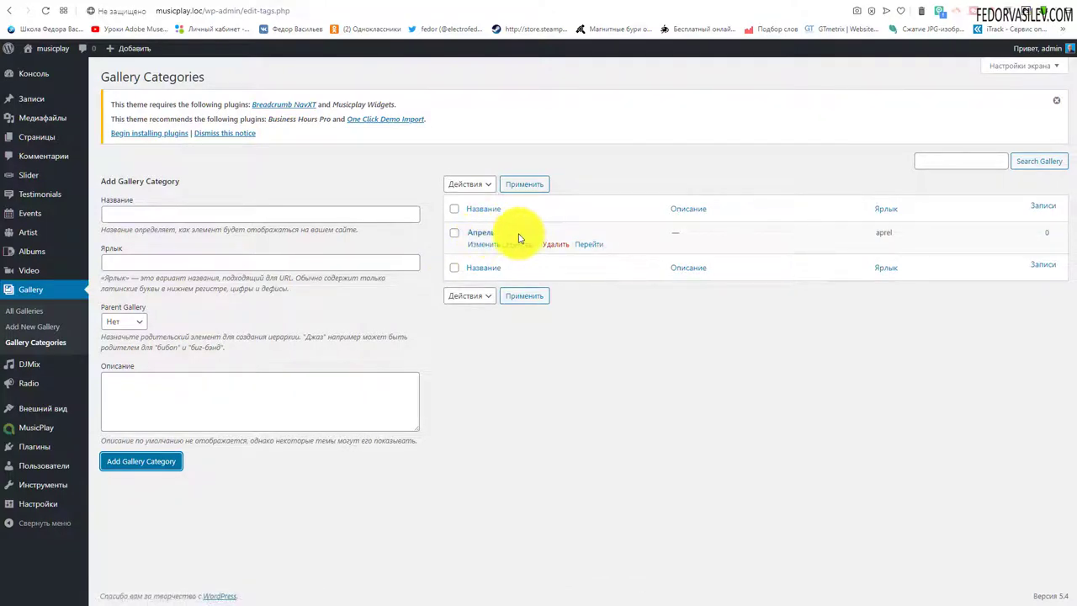
Step: Add a second gallery category named "Май"
click(182, 211)
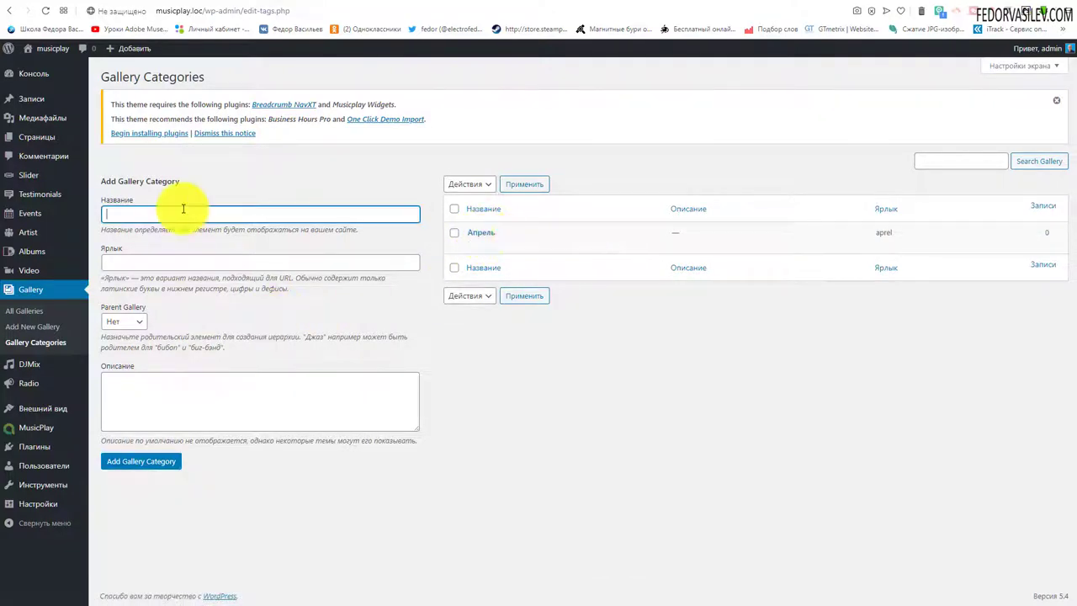
text(Май)
click(163, 460)
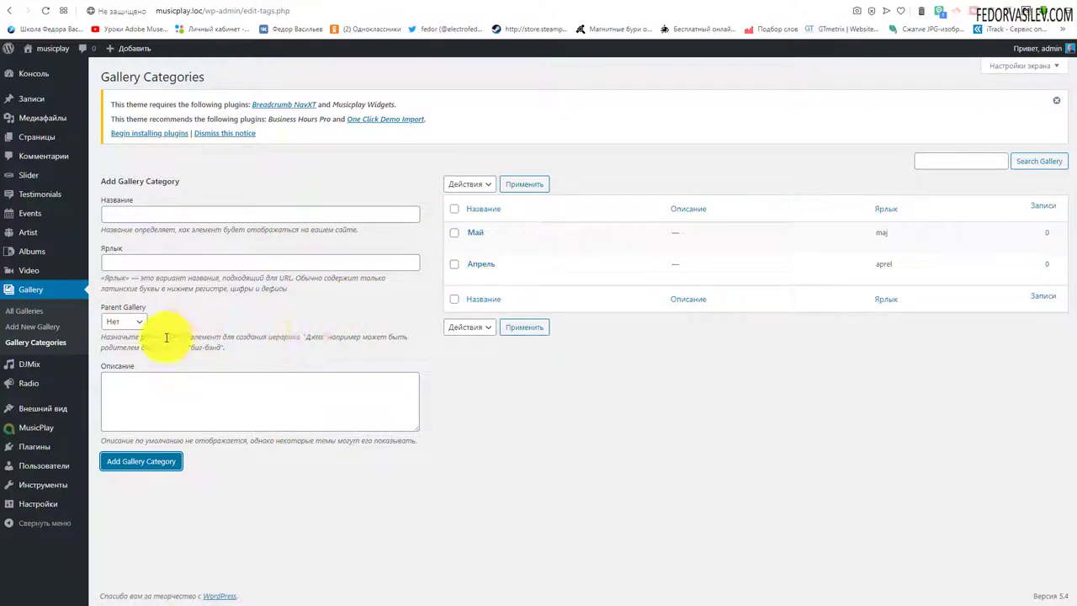
Step: Create a new gallery titled "Апрель фото" and assign it to the category "Апрель"
click(25, 311)
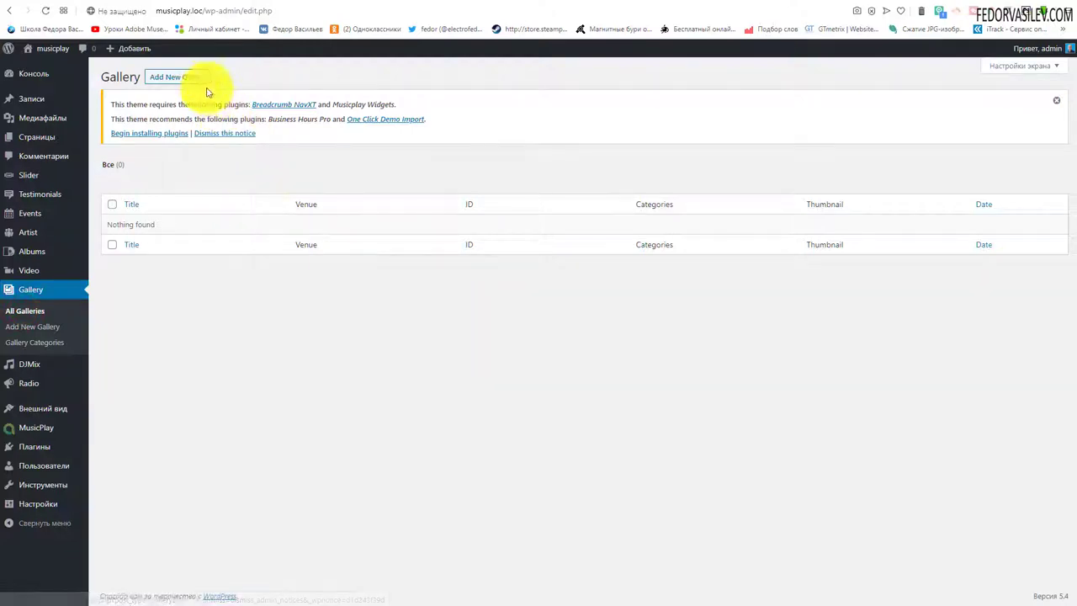
click(194, 78)
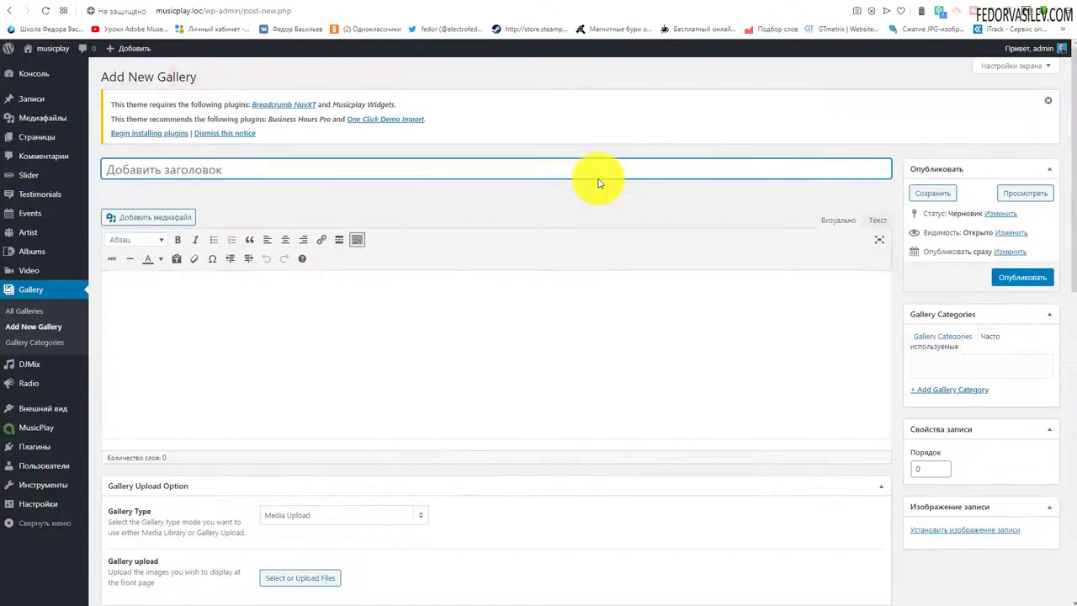
click(107, 166)
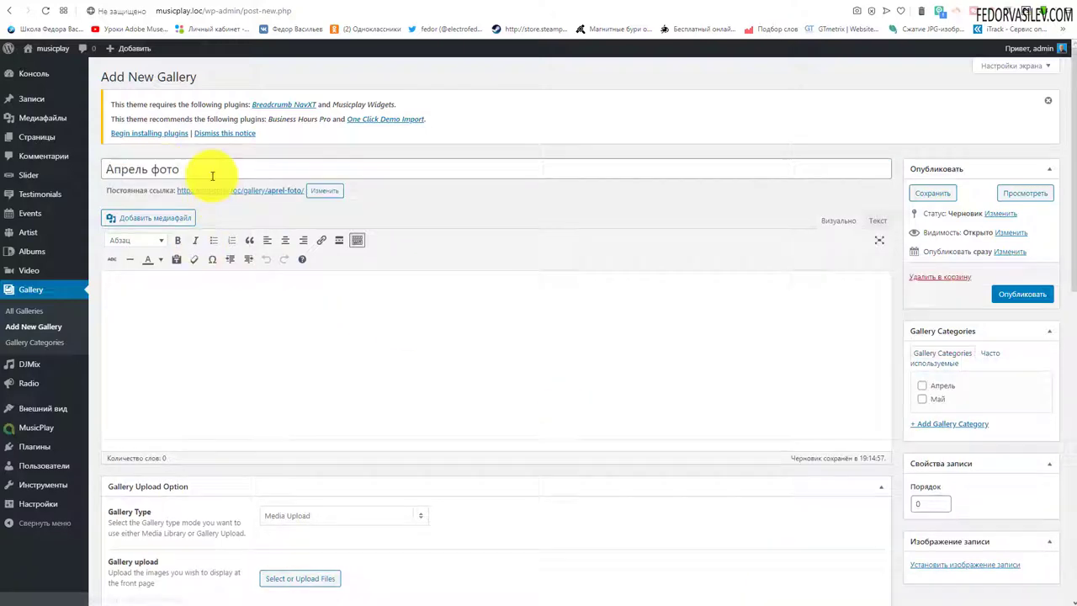
click(210, 172)
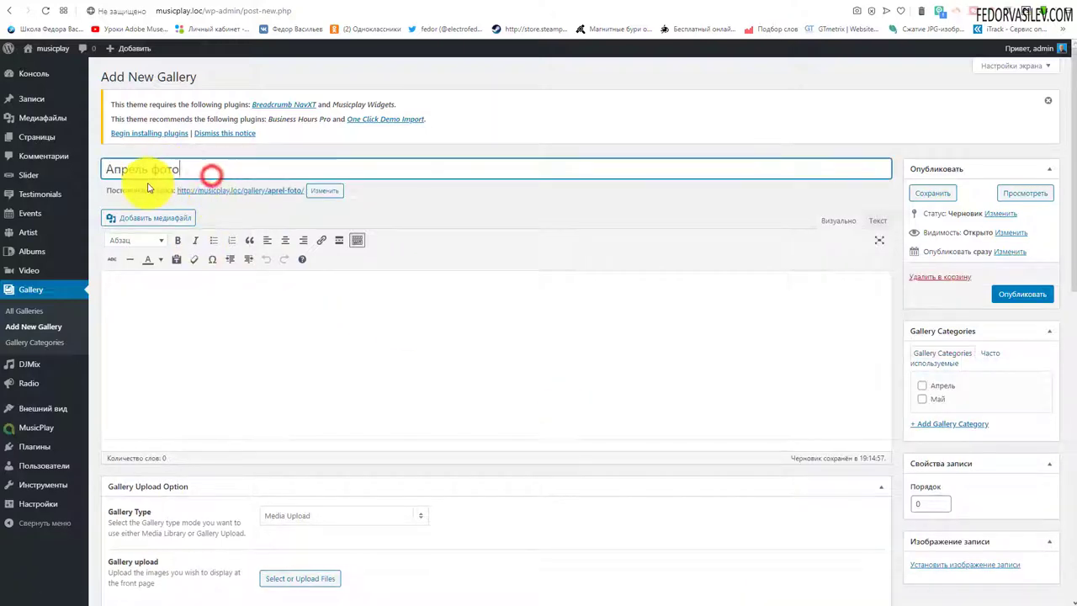
click(921, 385)
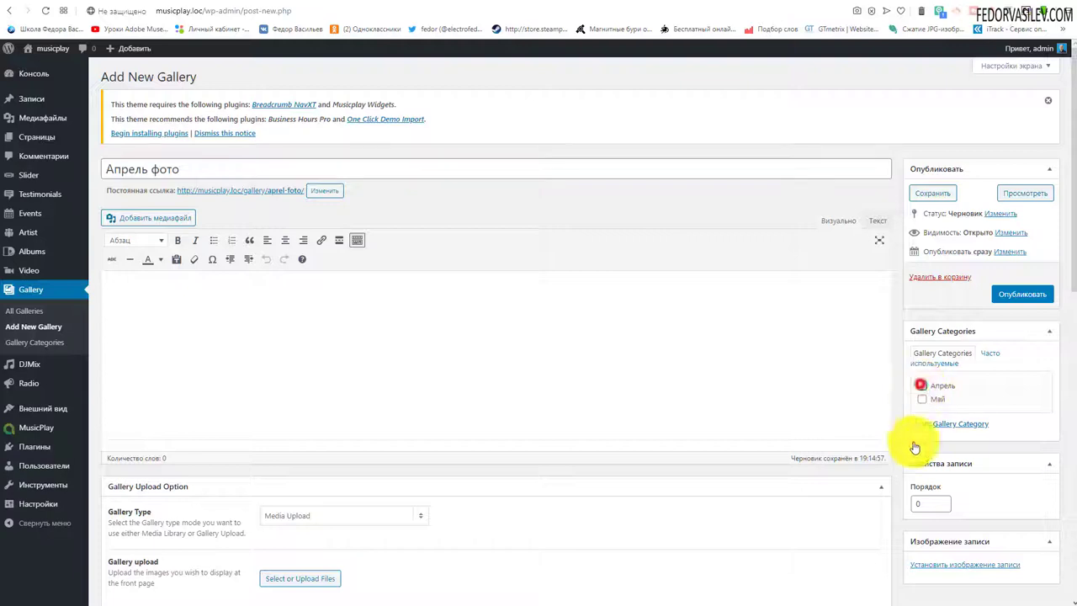
Step: Upload the eight club images from the 2011 folder while choosing the gallery's featured image
scroll(1010, 376, down, 2)
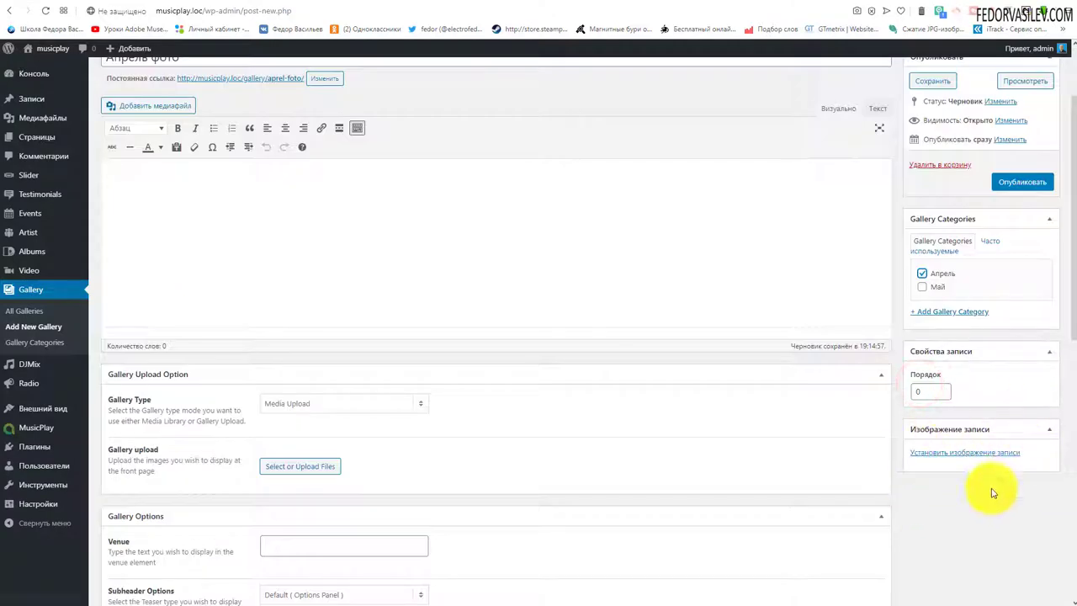
click(934, 452)
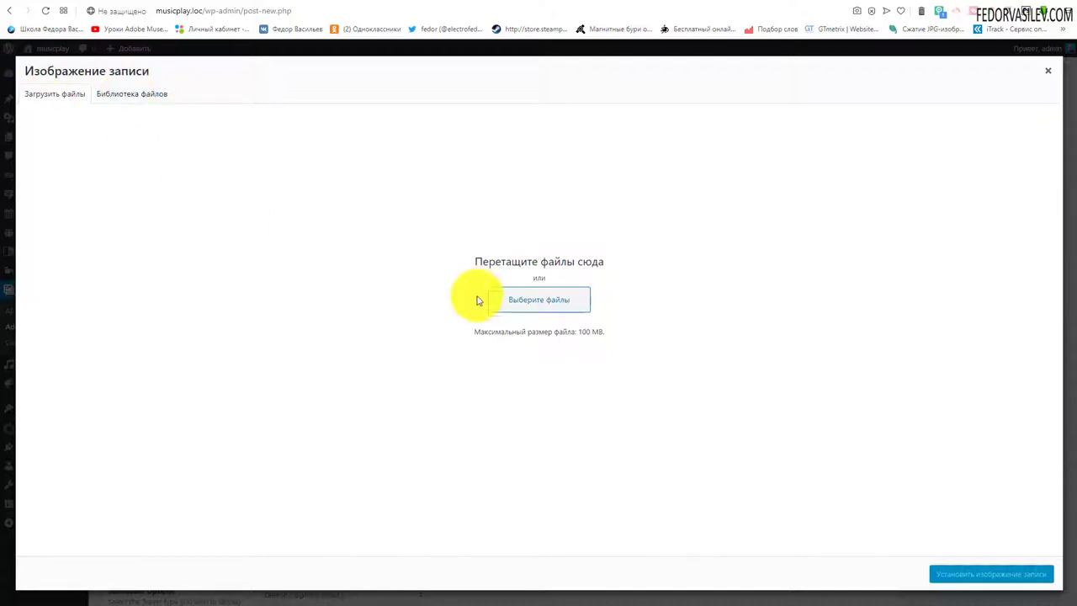
click(522, 307)
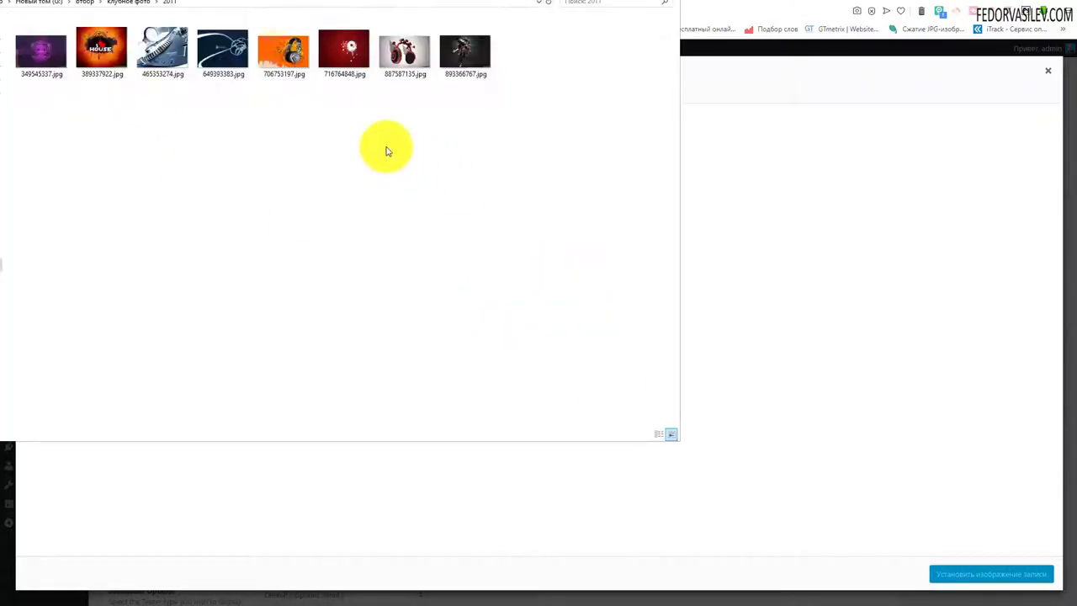
drag(542, 80, 804, 275)
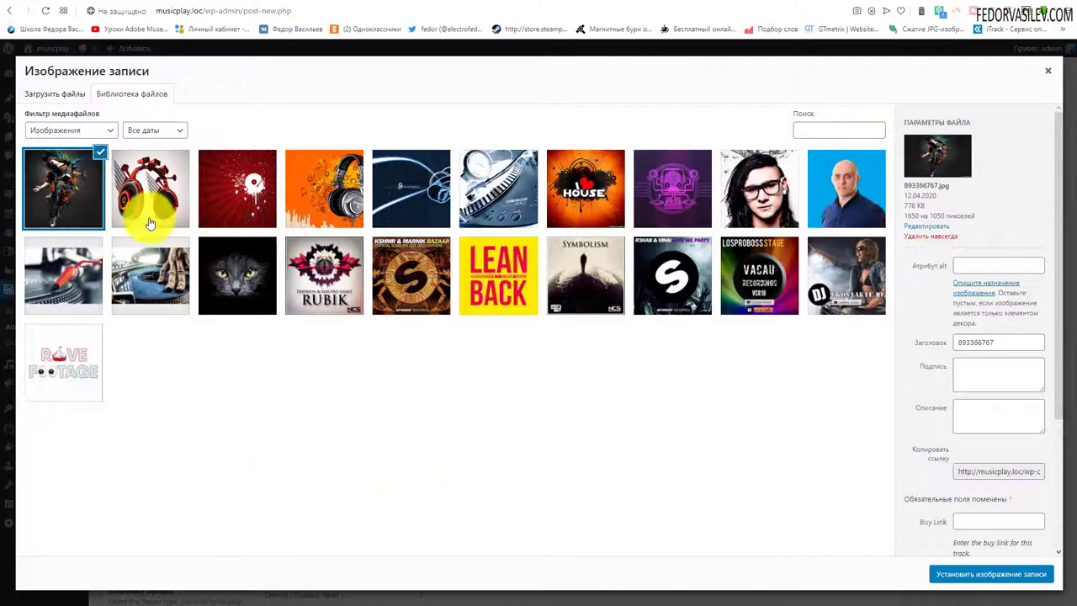
Step: Set 893366767.jpg, the dancer on a dark background, as the gallery's featured image after checking its pixel dimensions
click(67, 190)
click(95, 177)
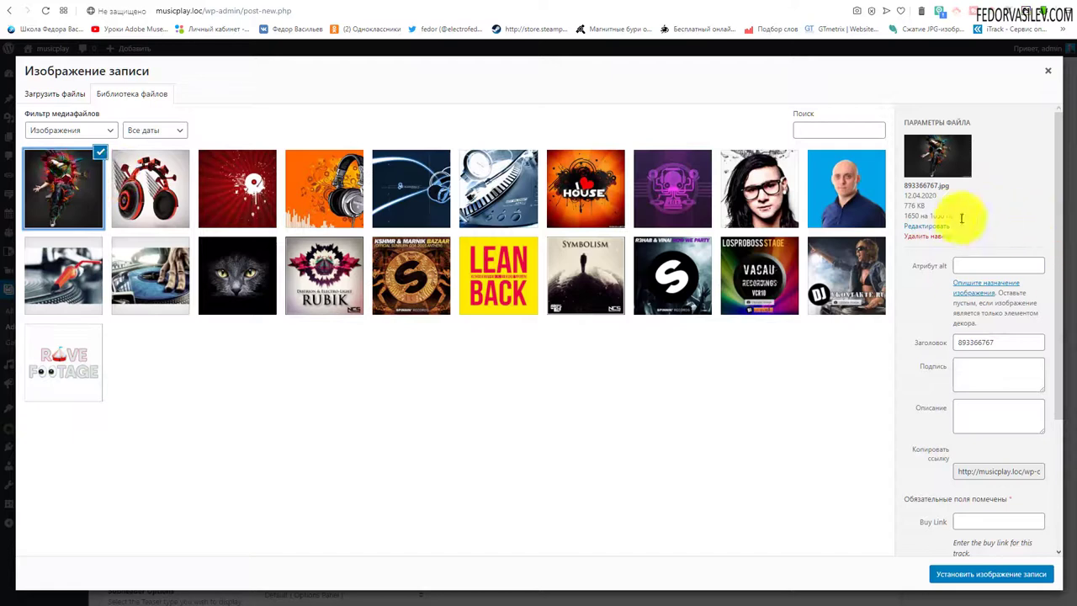
click(905, 217)
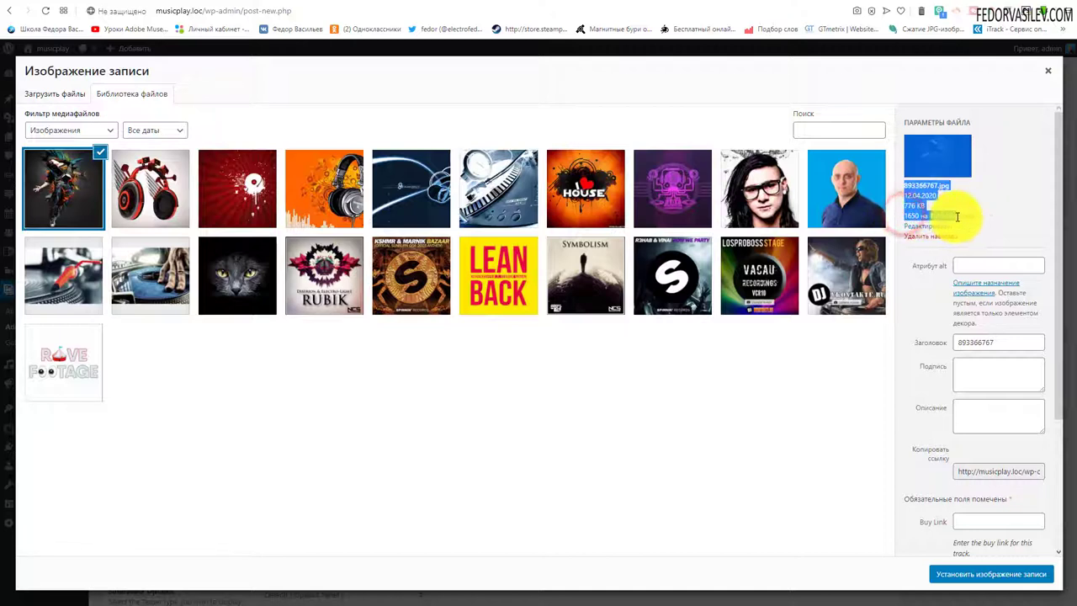
click(1018, 190)
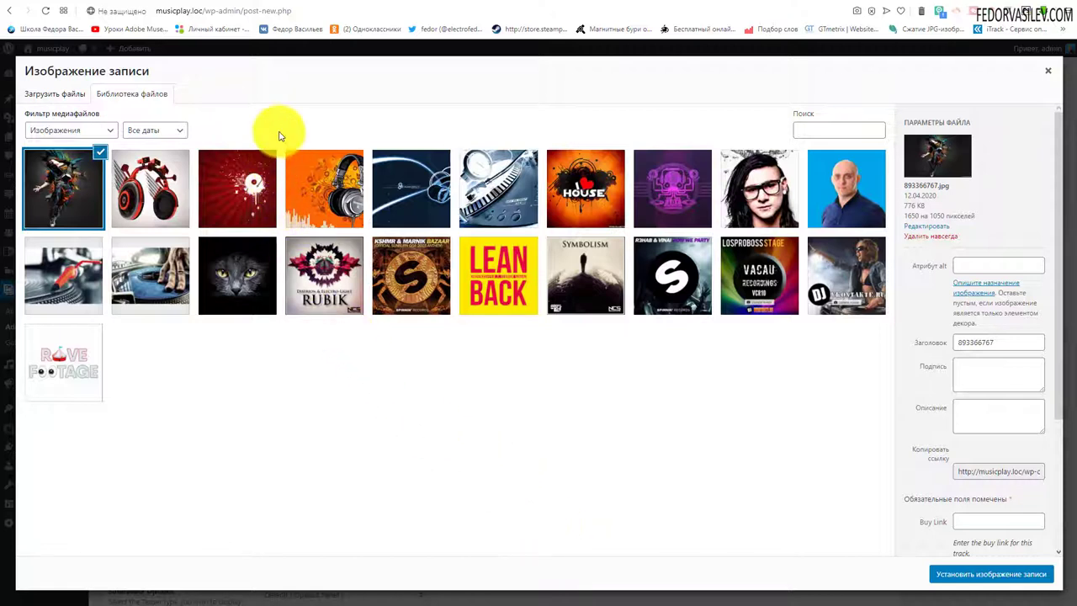
click(62, 193)
click(60, 196)
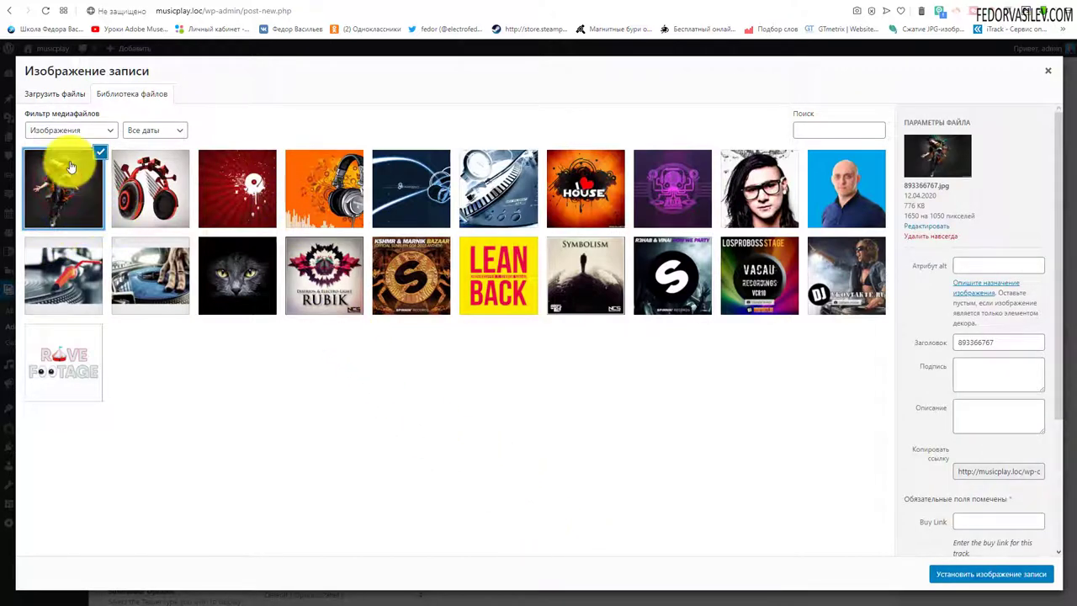
click(950, 580)
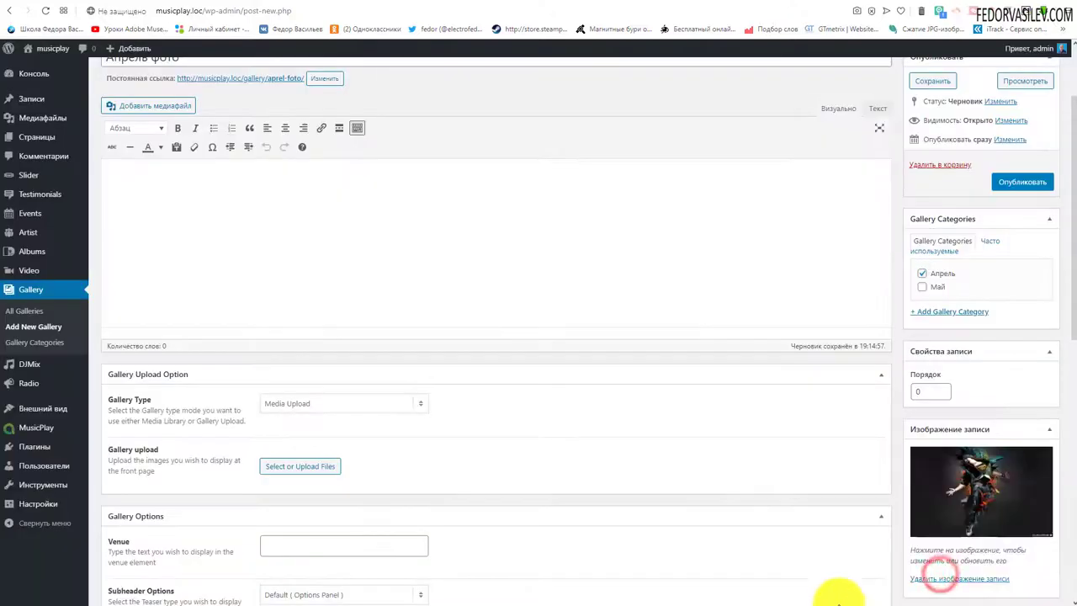
Step: Open the media library file selection for the Gallery upload option
scroll(858, 505, down, 4)
scroll(589, 497, up, 2)
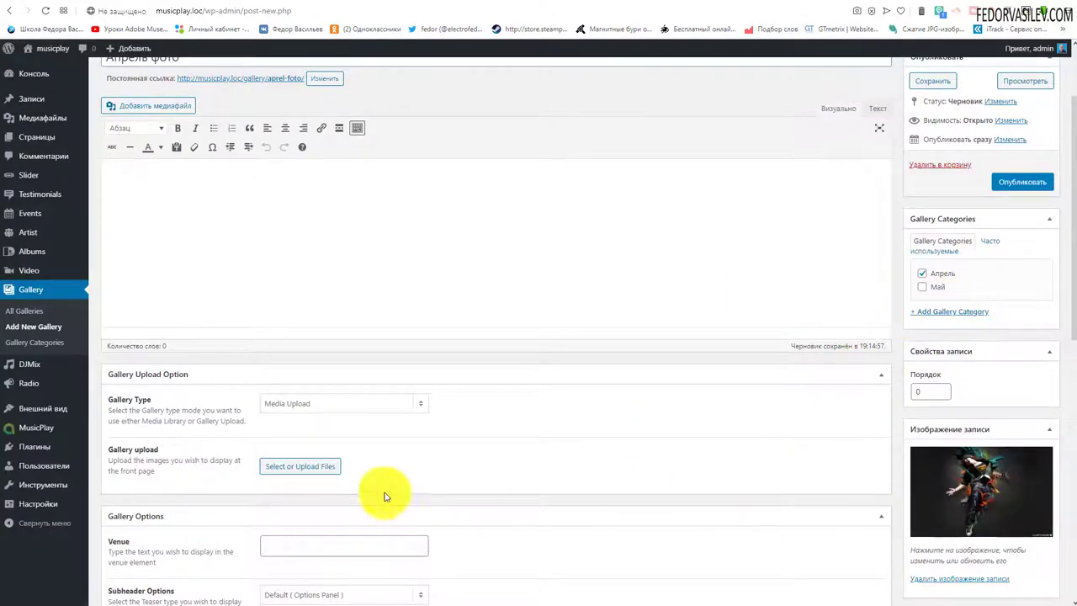
scroll(252, 457, down, 1)
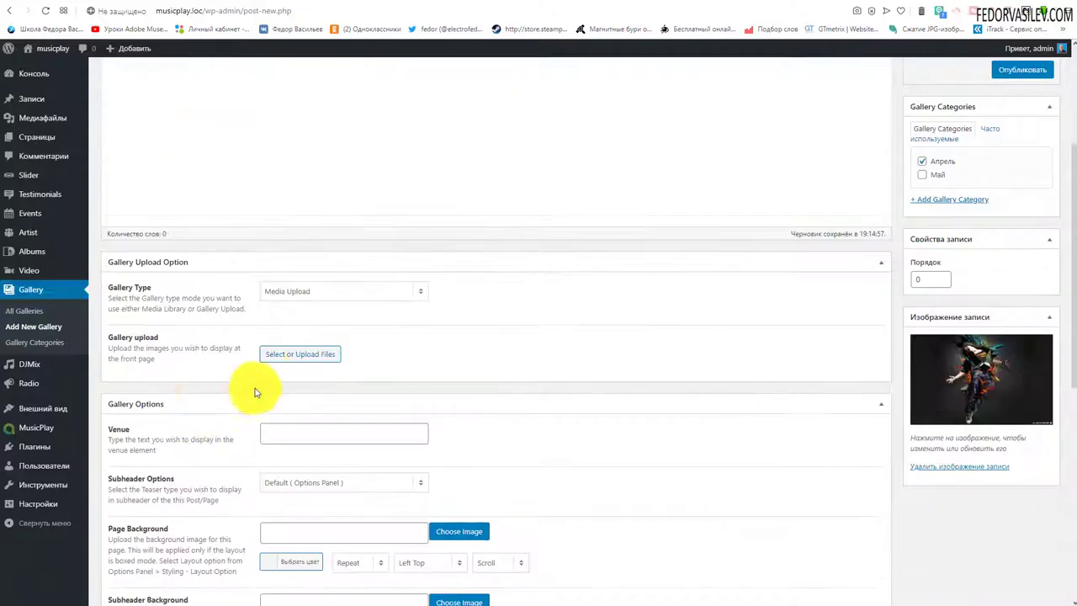
click(282, 354)
click(150, 206)
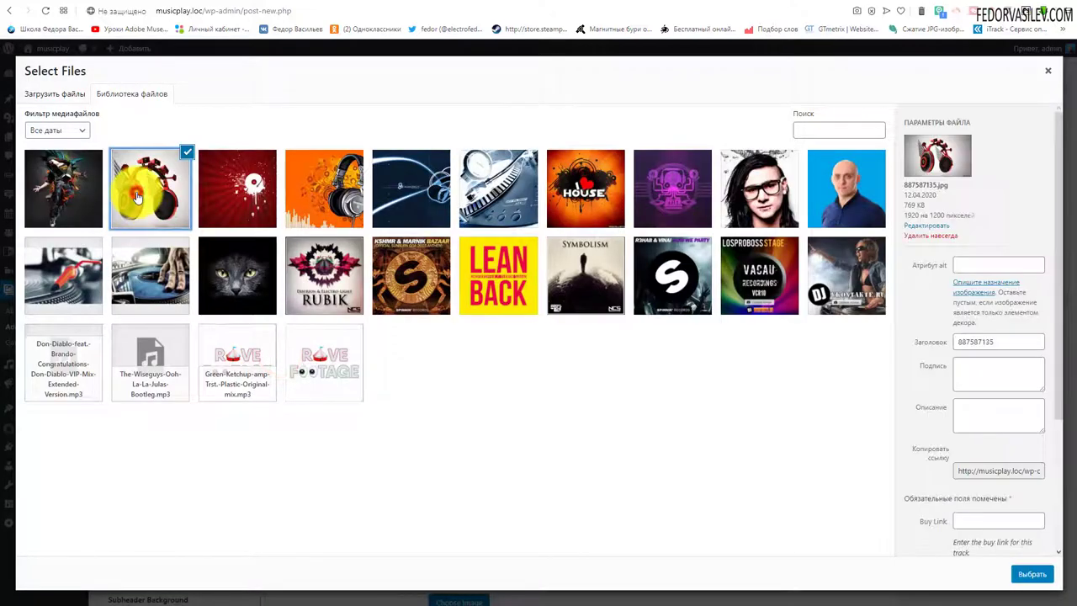
click(230, 206)
click(306, 192)
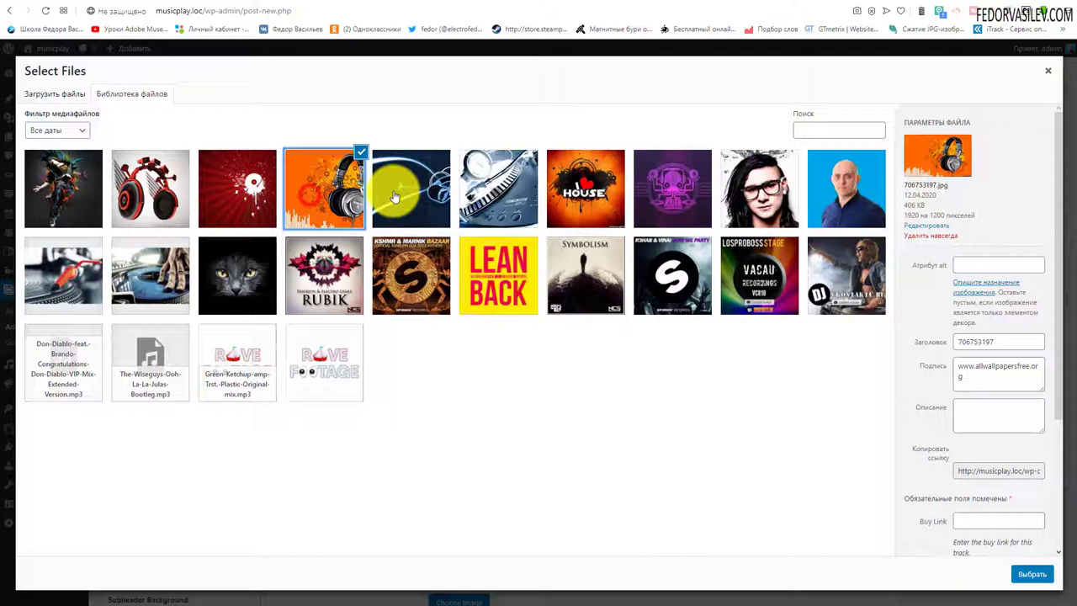
Step: Select the seven other newly uploaded images together, from 887587135.jpg through 349545337.jpg, and add them to the gallery
click(163, 196)
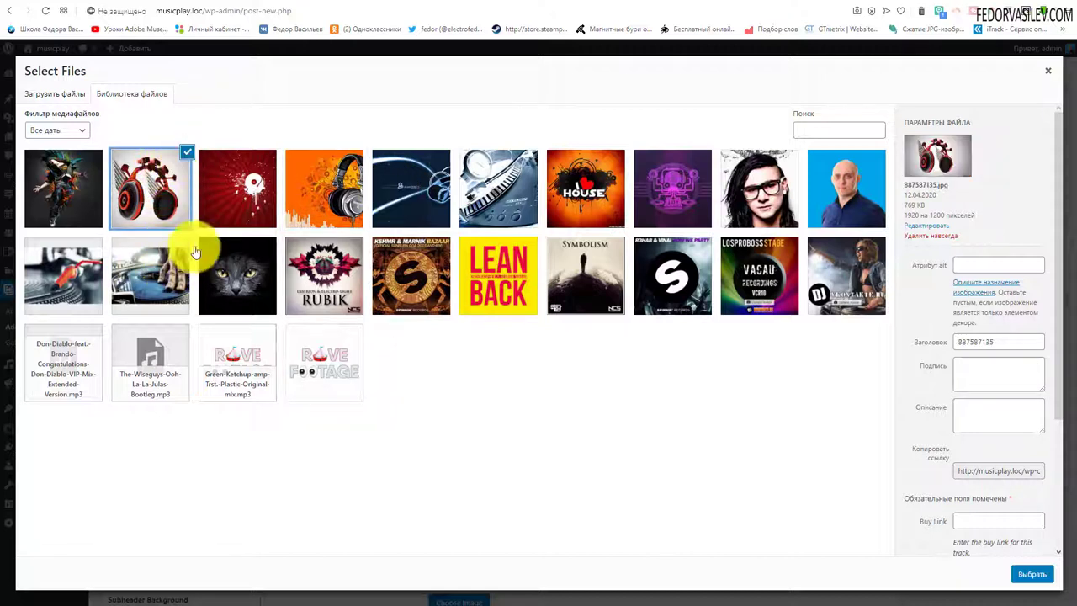
click(241, 214)
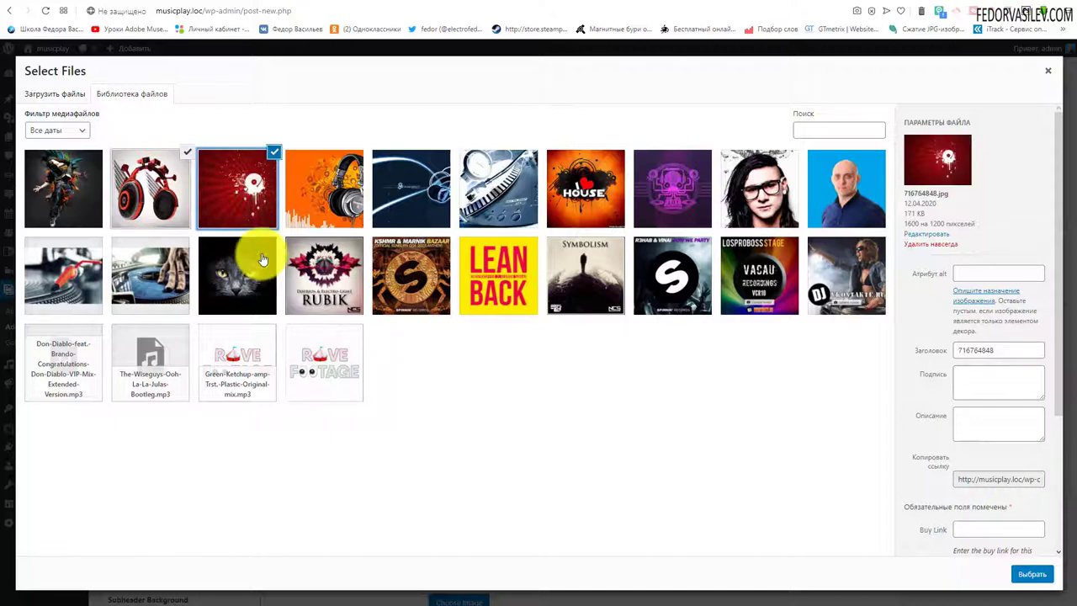
click(387, 206)
click(494, 187)
click(577, 204)
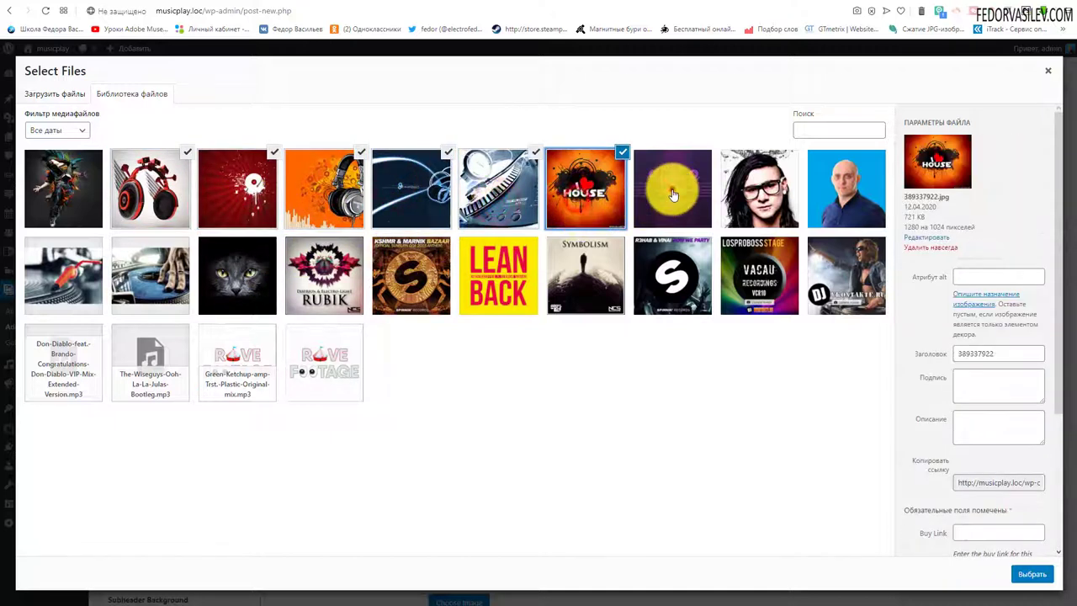
click(673, 192)
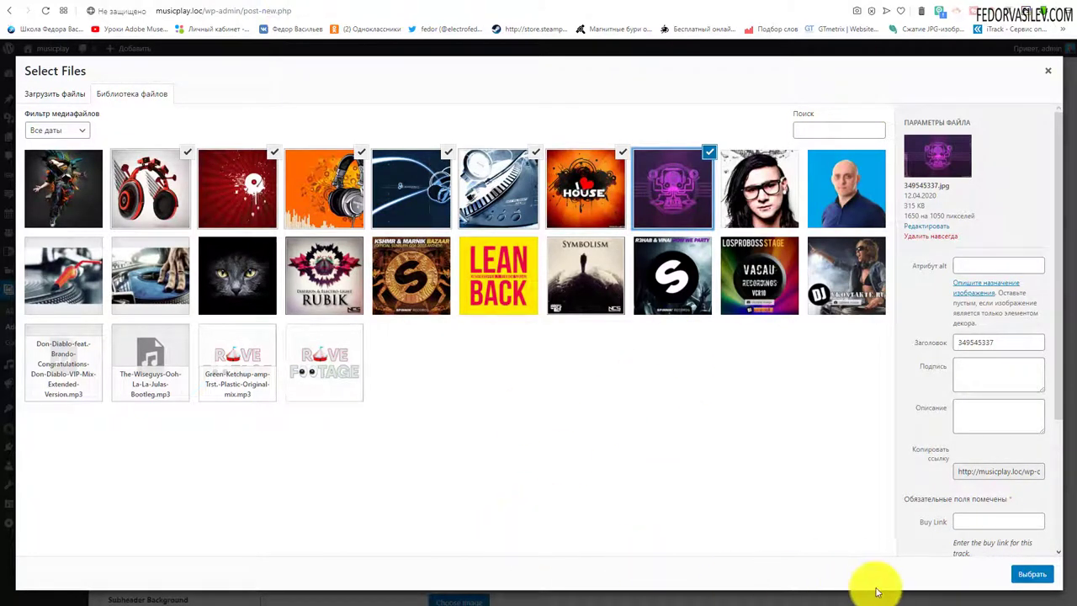
click(1012, 576)
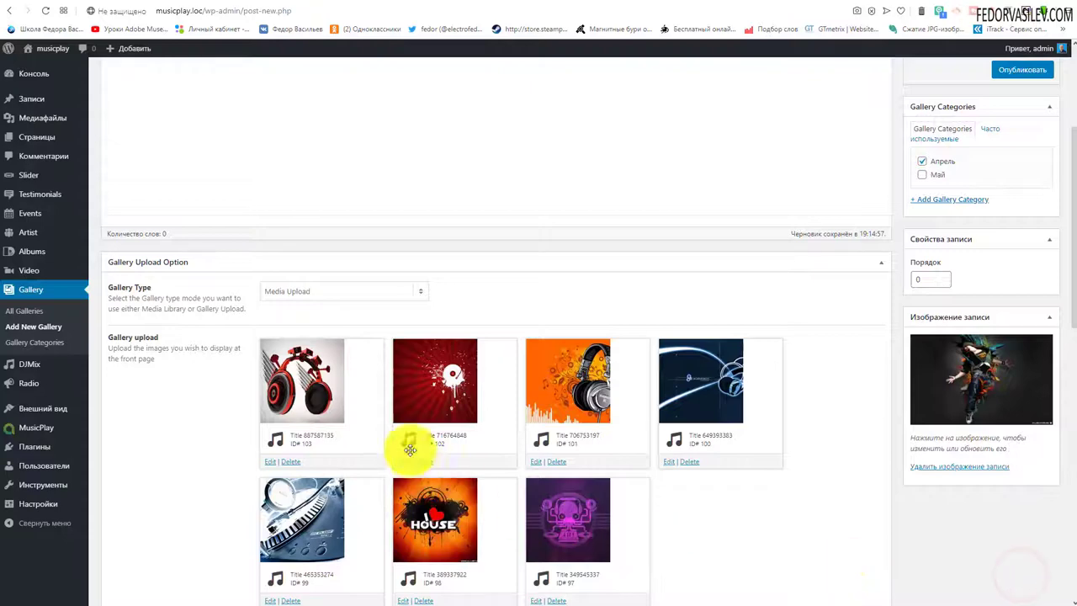
Step: Reorder the gallery images so that 649393383 comes first and 389337922 second
scroll(379, 383, down, 3)
scroll(601, 378, up, 2)
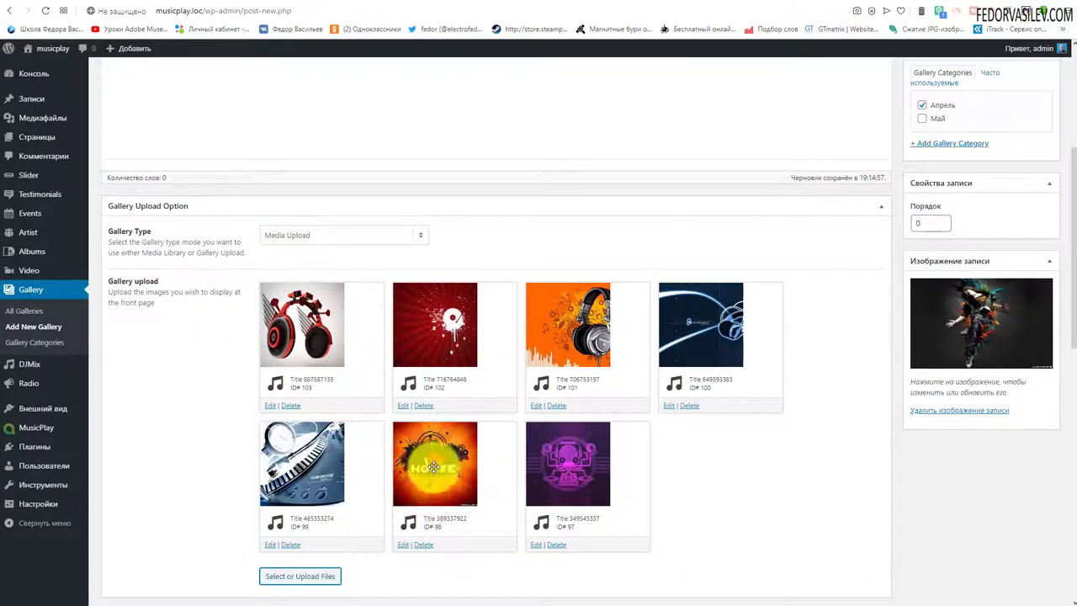
drag(434, 466, 303, 326)
drag(335, 438, 300, 328)
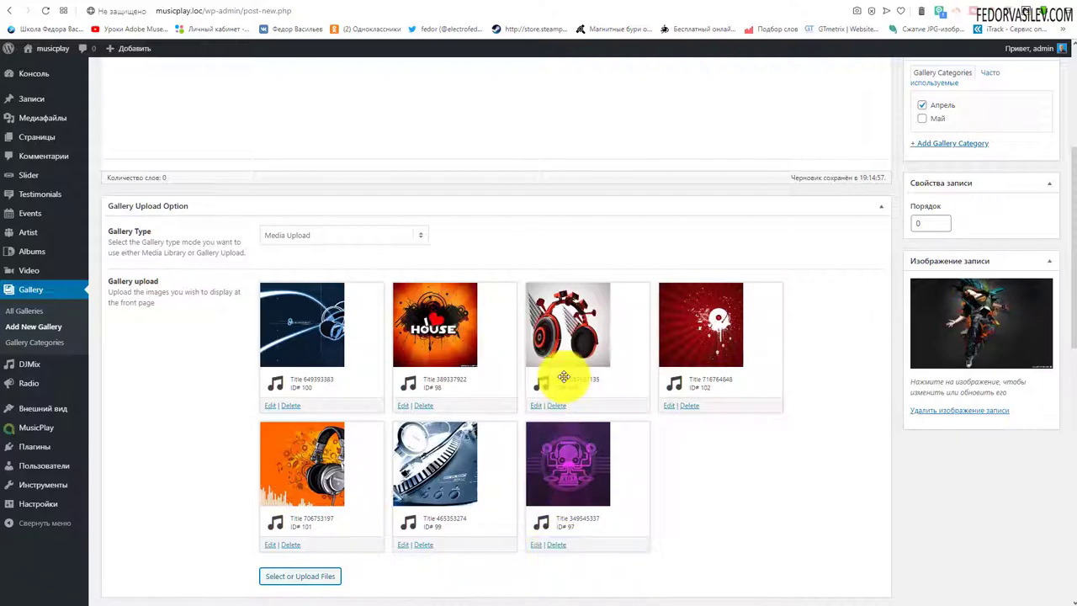
Step: Delete the purple robot image 349545337 from the gallery's uploaded images
click(558, 544)
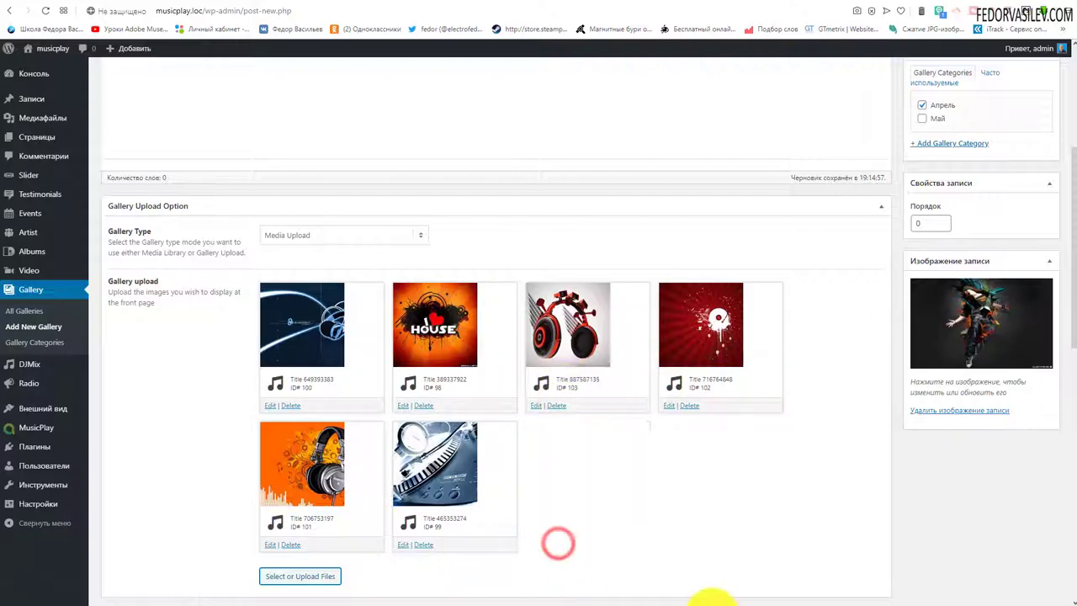
scroll(296, 511, down, 2)
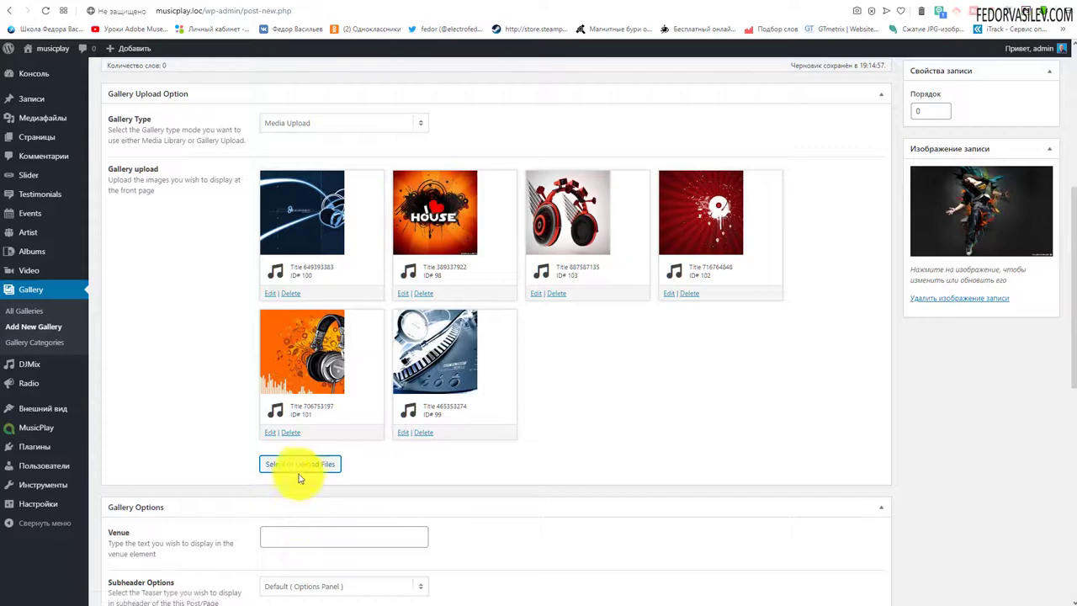
scroll(484, 462, up, 2)
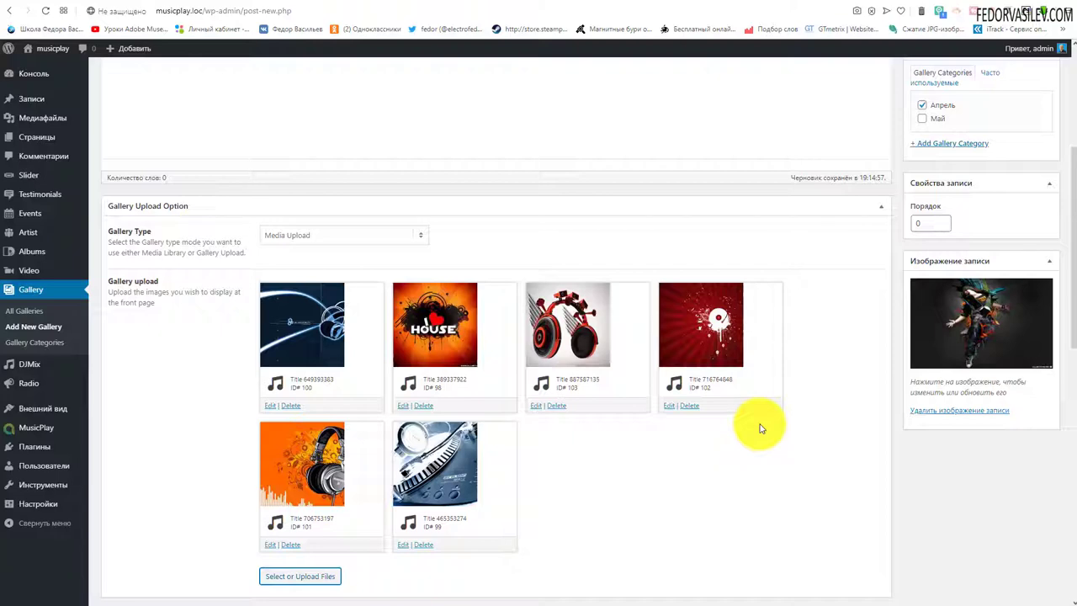
Step: Add the purple robot image 349545337 back to the gallery from the media library
click(309, 578)
click(575, 187)
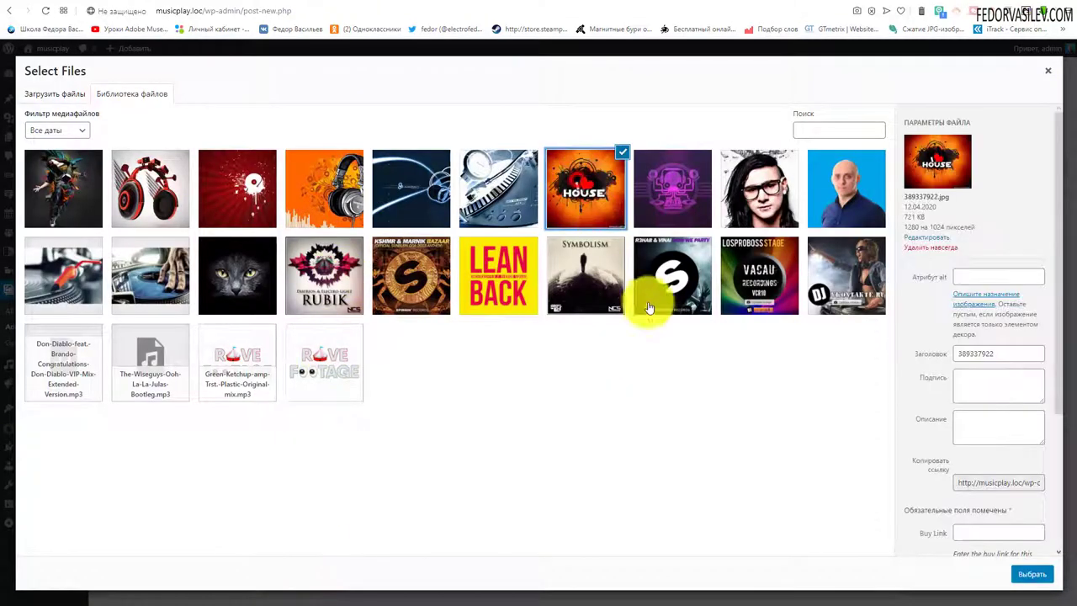
click(665, 189)
click(1030, 574)
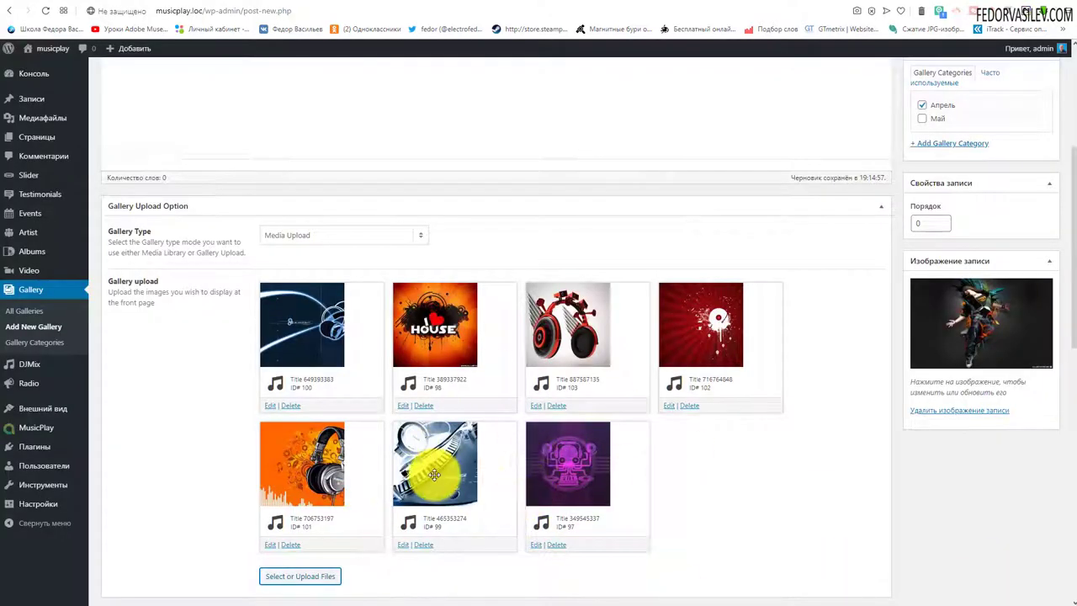
scroll(616, 479, down, 2)
scroll(685, 404, up, 3)
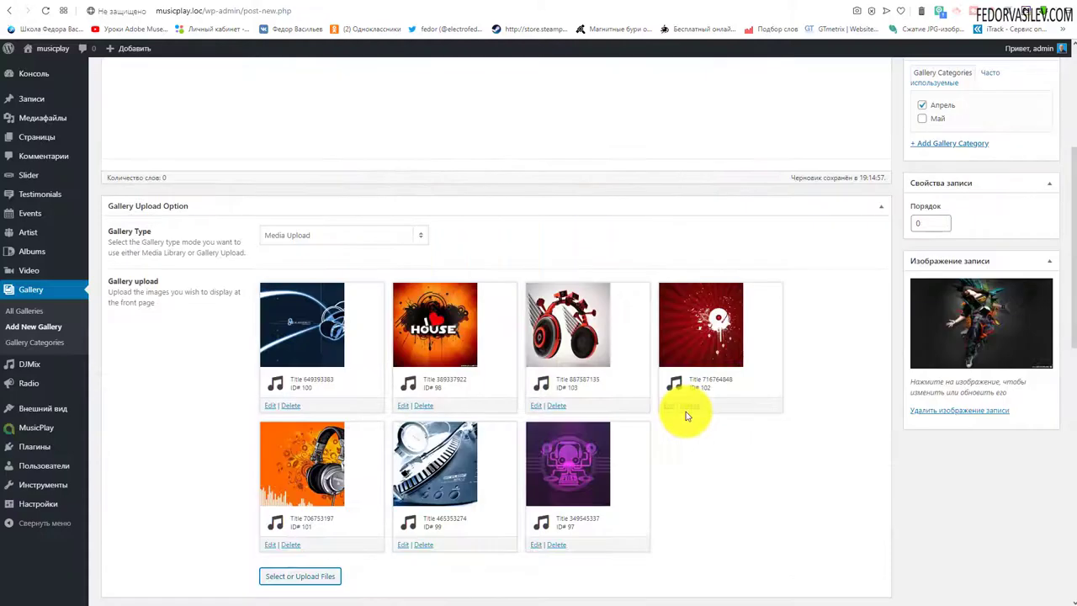
Step: Open the gallery's first image, 649393383, for editing and look over its title and metadata fields
click(272, 408)
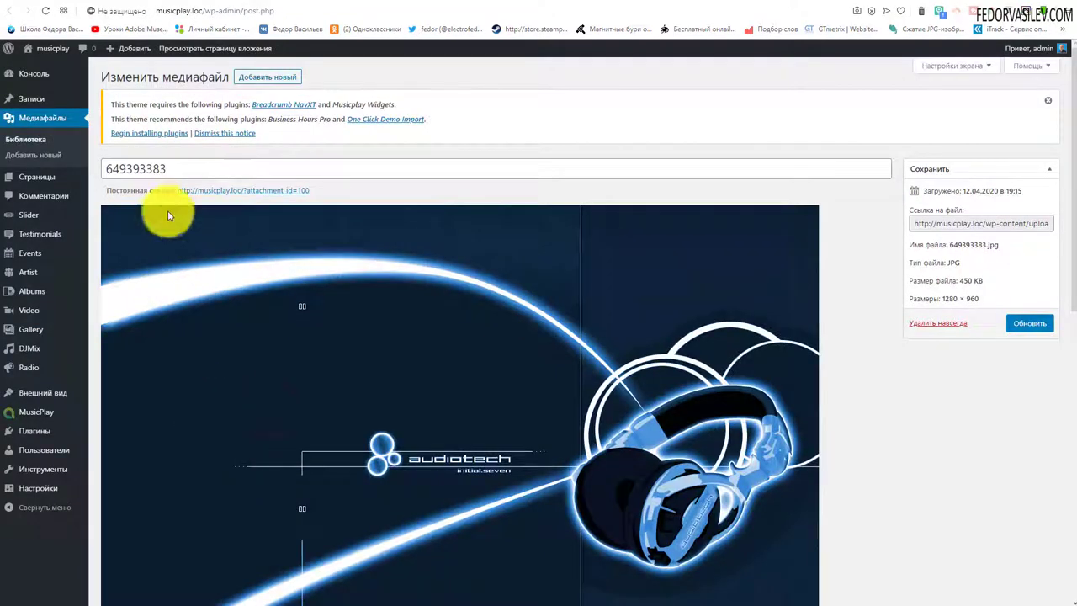
double_click(186, 171)
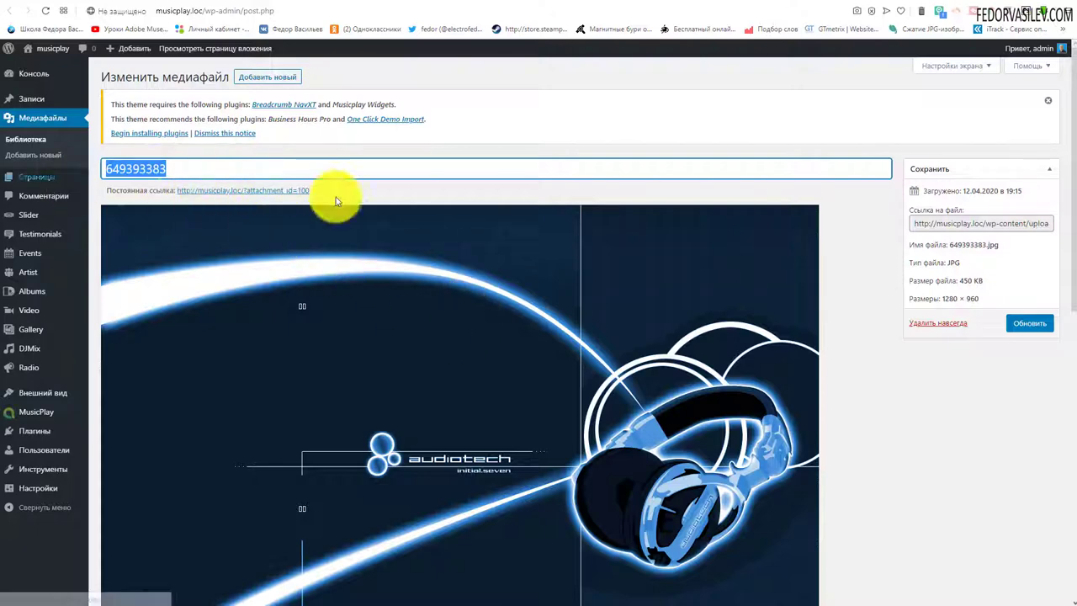
scroll(379, 271, down, 3)
scroll(375, 272, down, 3)
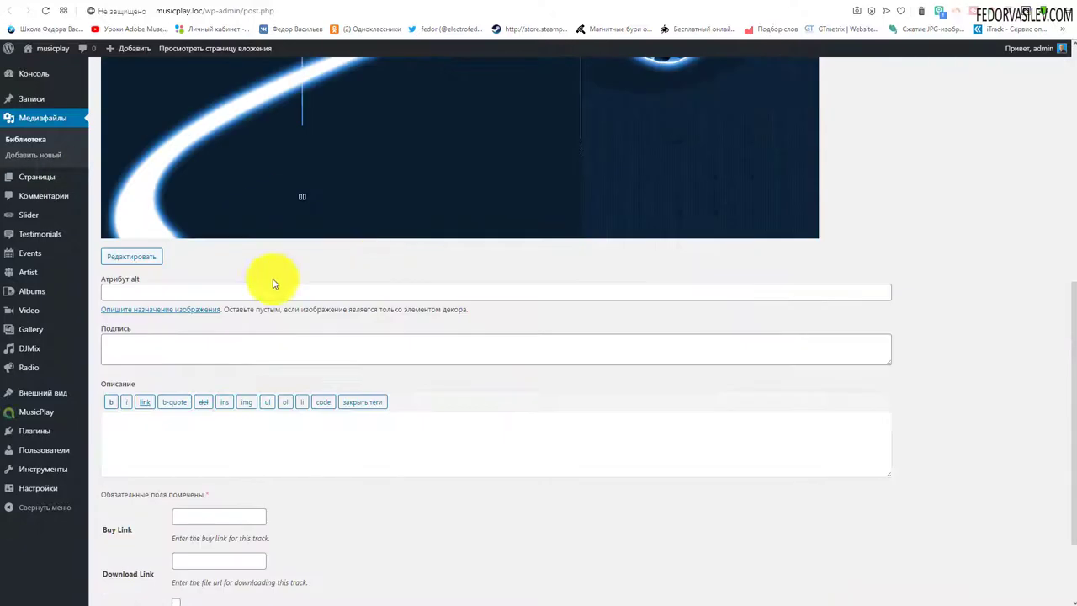
scroll(512, 365, up, 3)
scroll(404, 433, up, 3)
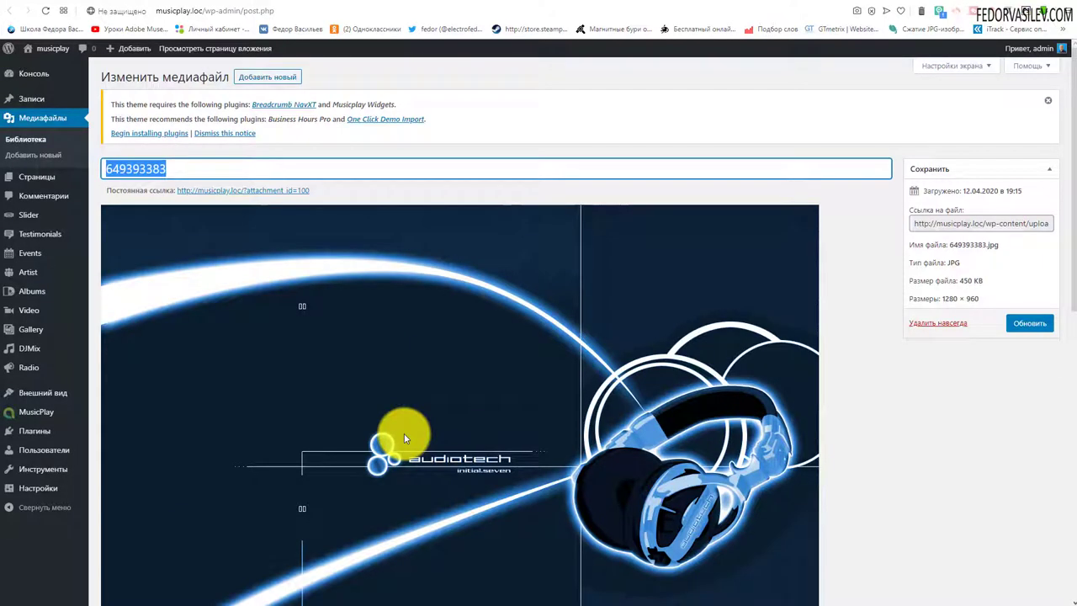
scroll(432, 468, down, 1)
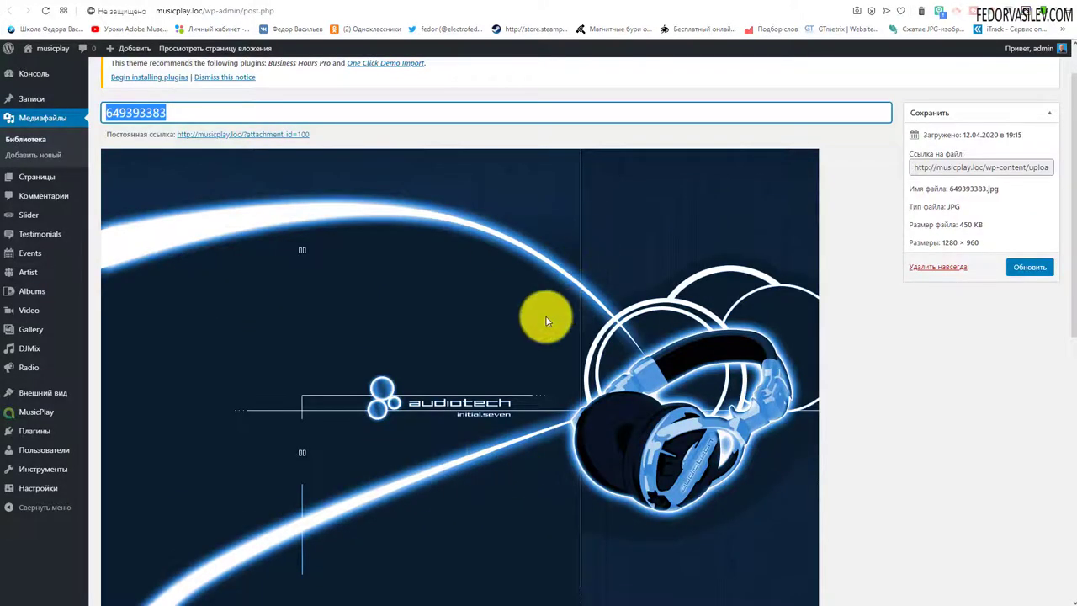
scroll(545, 320, down, 1)
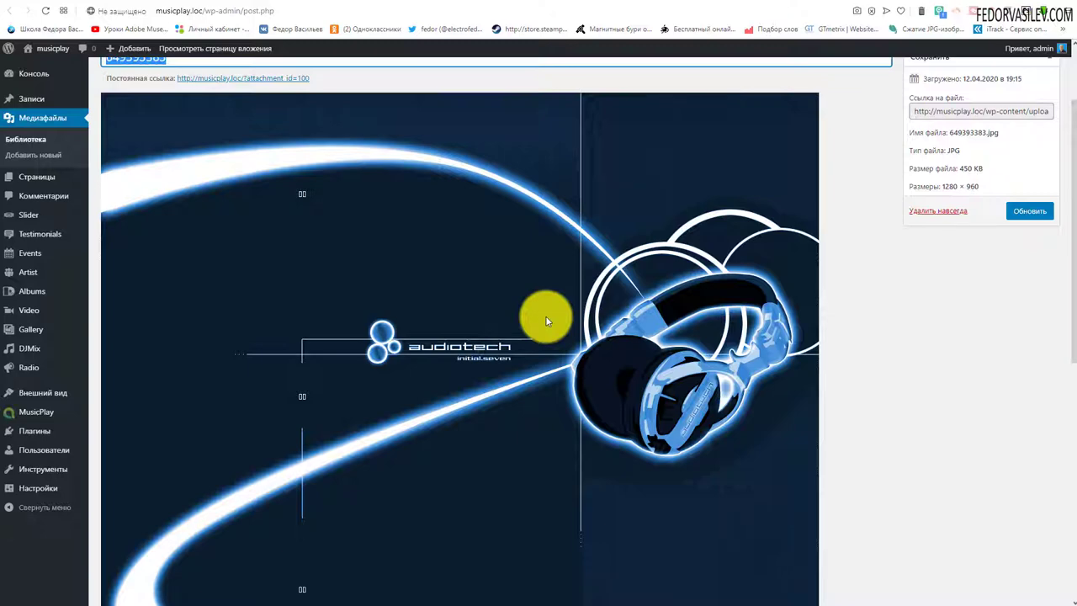
scroll(545, 320, down, 7)
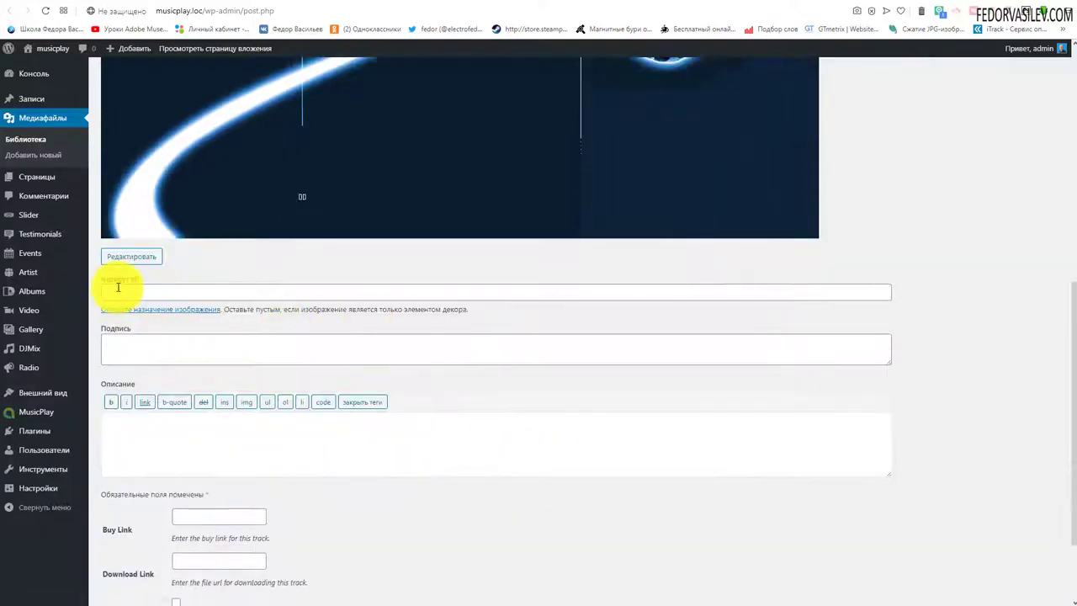
Step: Examine the alt attribute field of the headphones image and compare it with what the picture shows
click(107, 292)
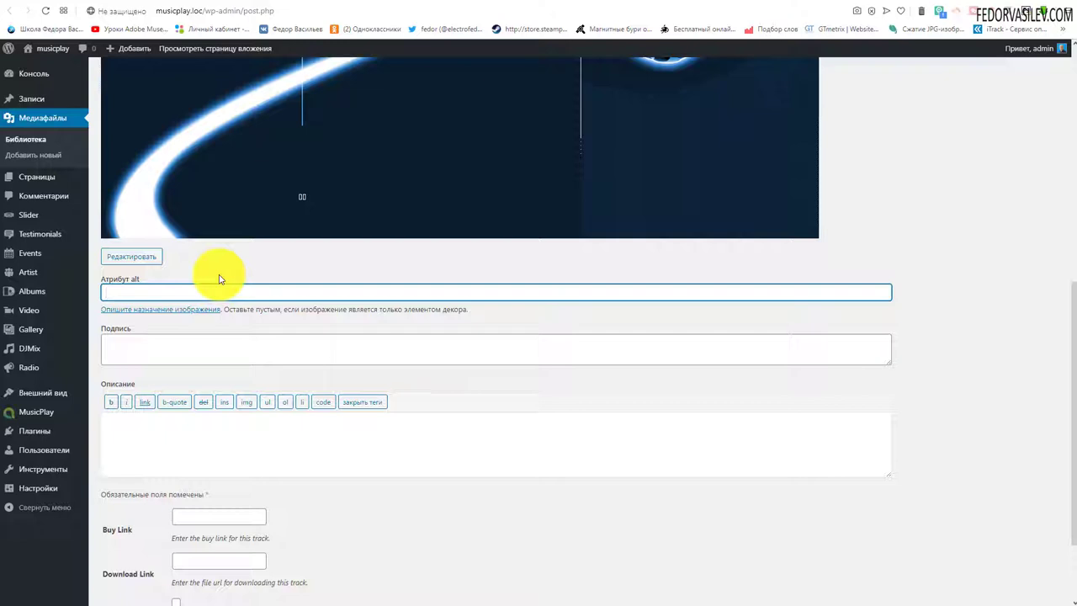
scroll(334, 413, up, 5)
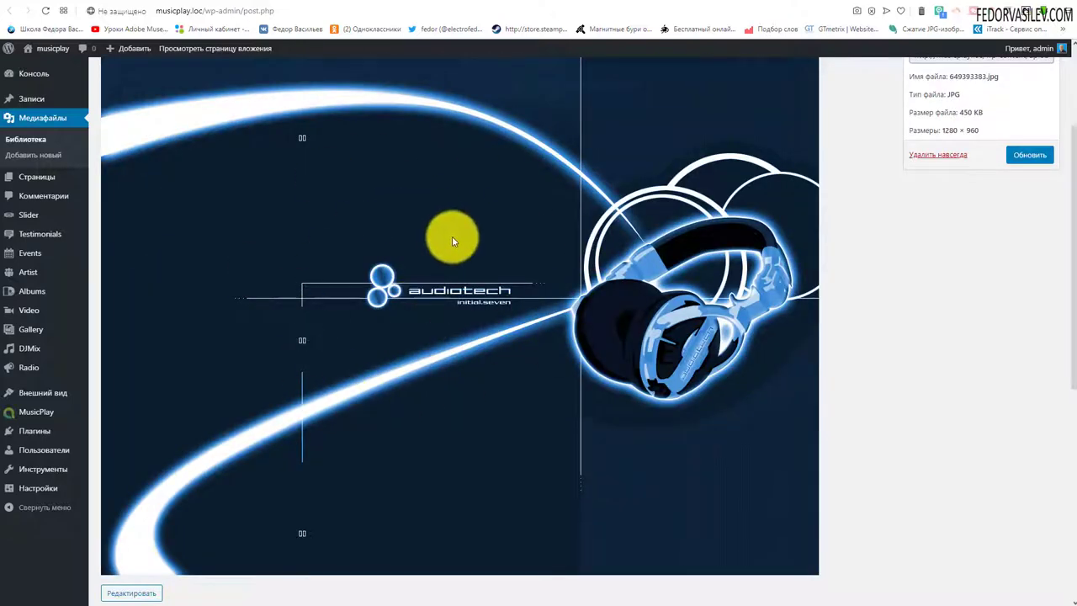
scroll(452, 241, down, 3)
click(135, 405)
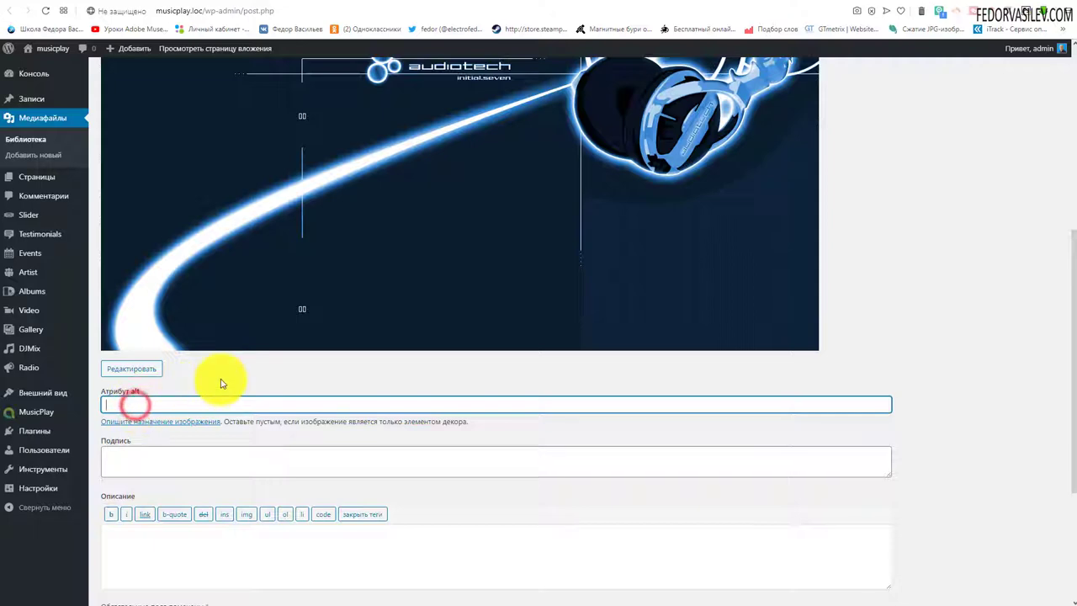
scroll(211, 520, up, 4)
scroll(199, 415, down, 3)
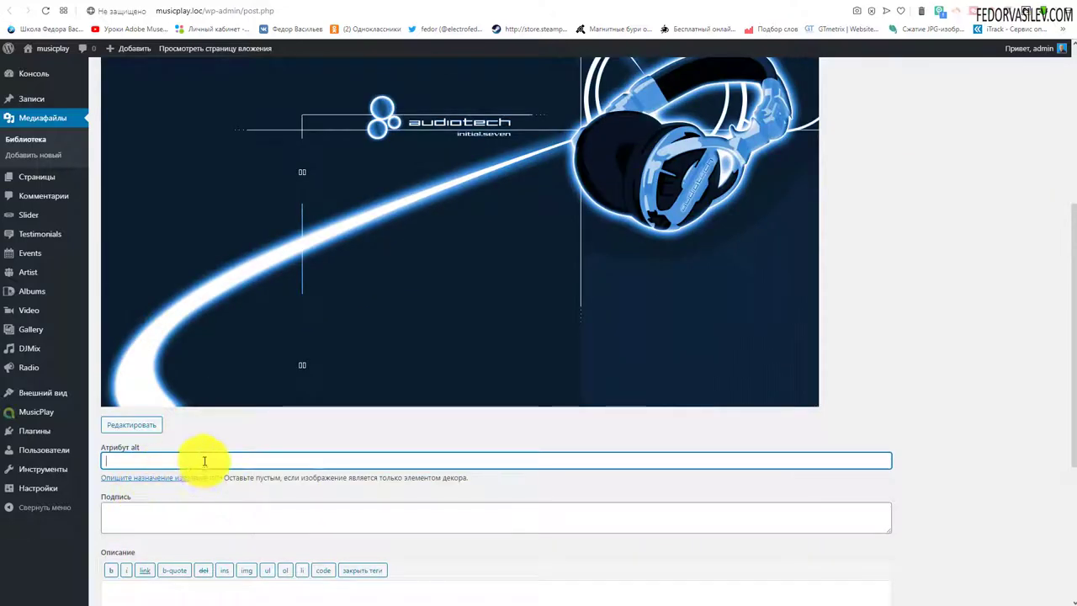
scroll(210, 457, up, 4)
scroll(199, 461, down, 5)
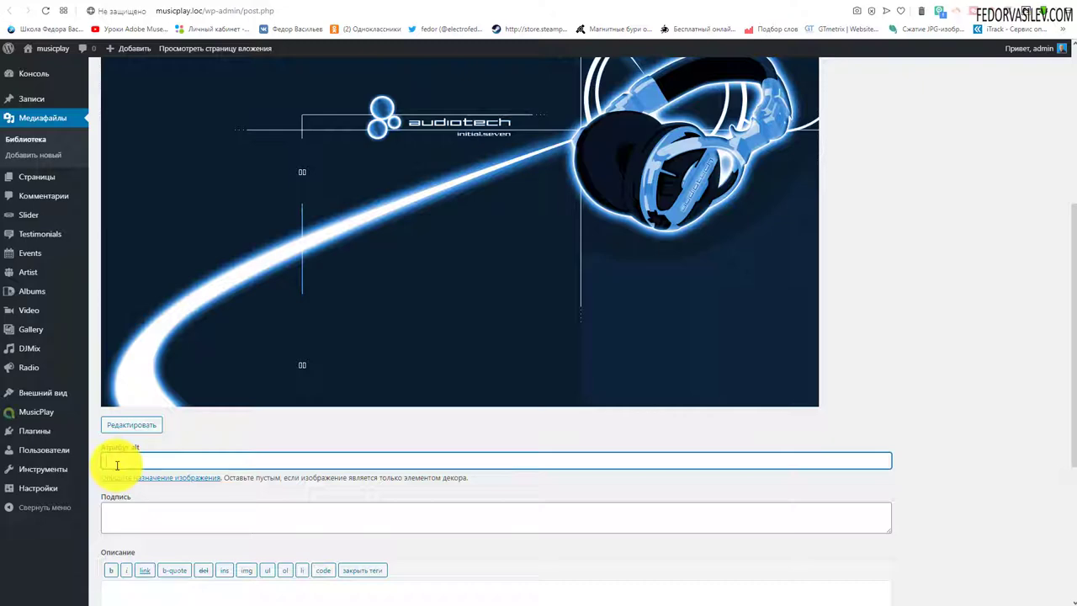
scroll(219, 373, up, 1)
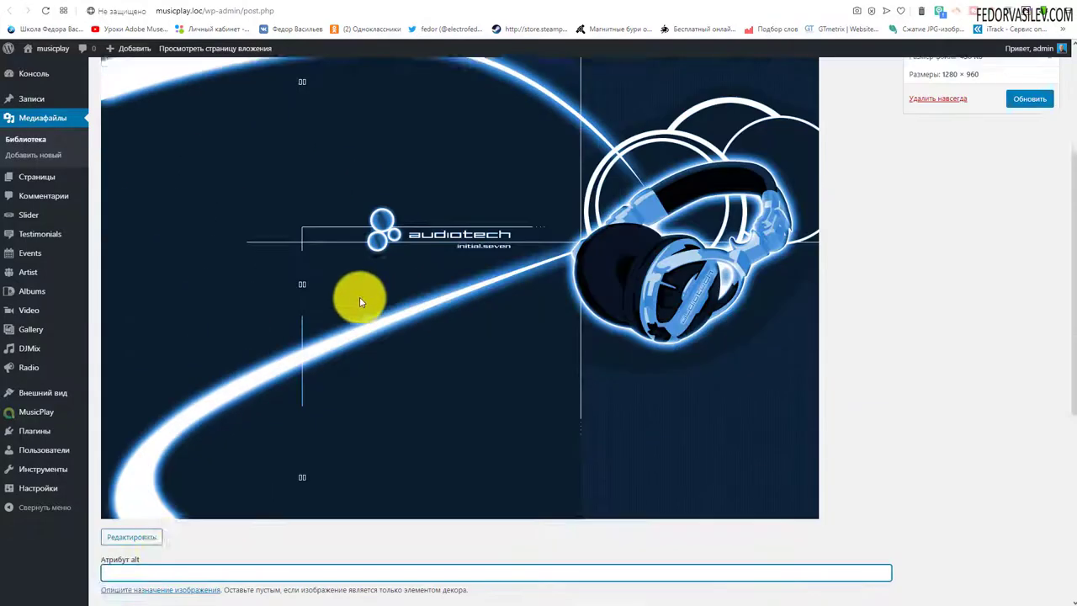
scroll(156, 457, down, 1)
scroll(348, 404, up, 4)
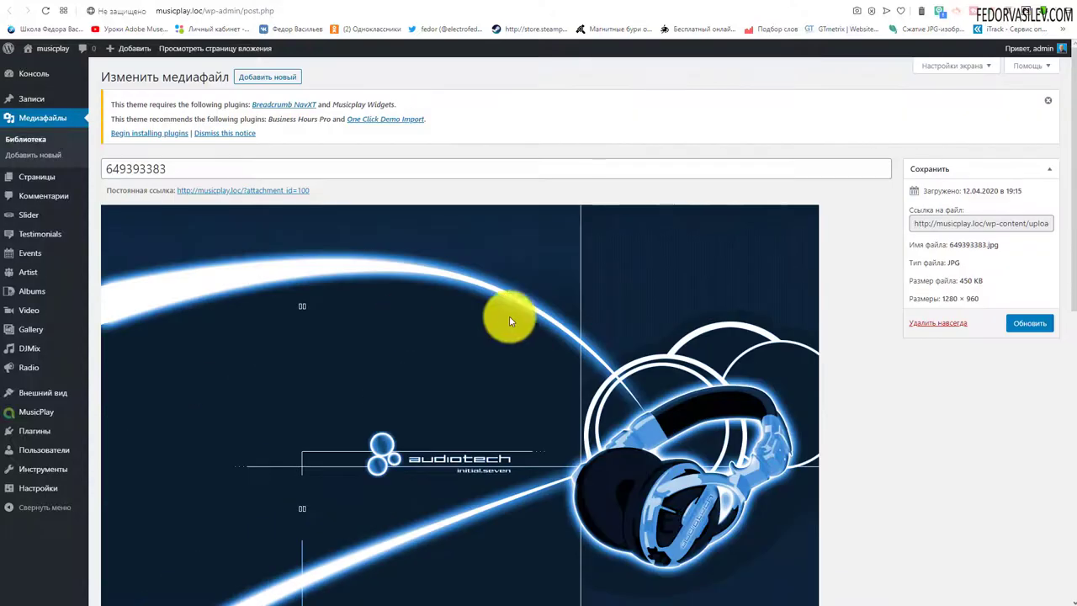
scroll(505, 312, down, 5)
scroll(325, 366, up, 3)
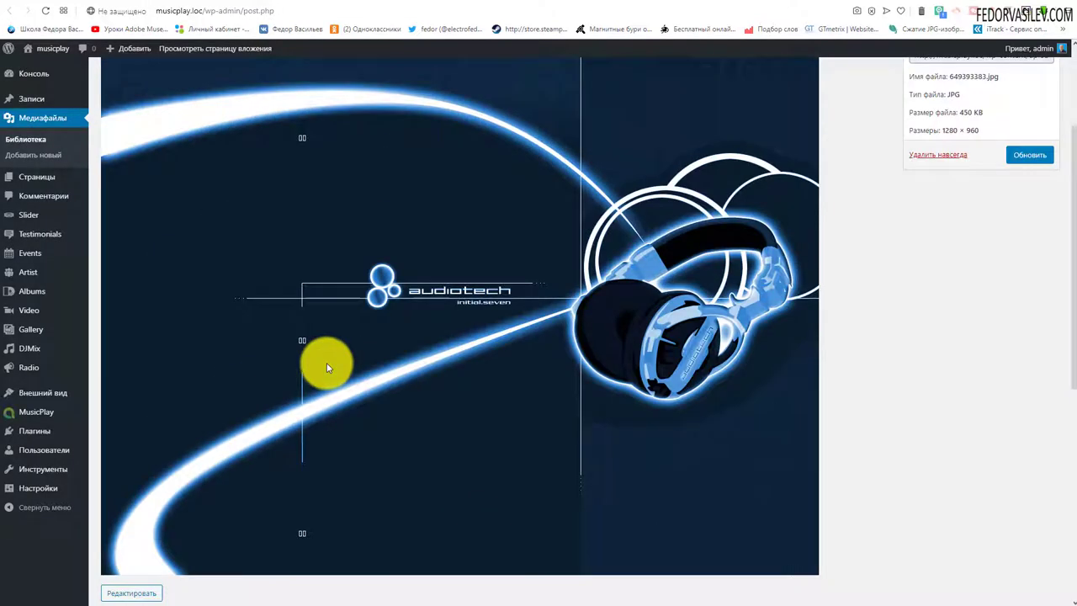
scroll(327, 367, down, 3)
click(115, 409)
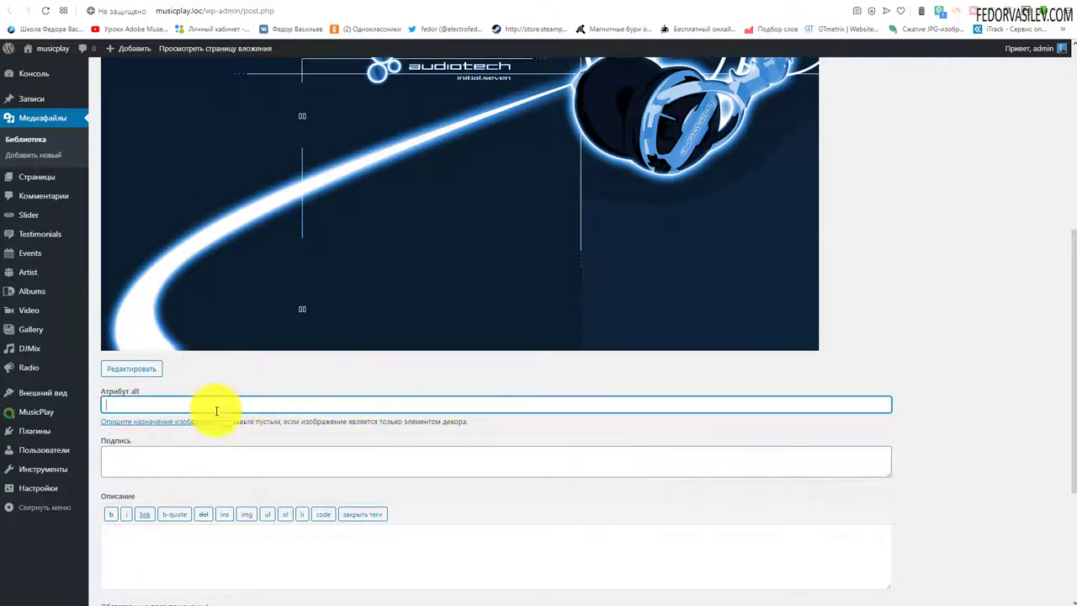
click(451, 404)
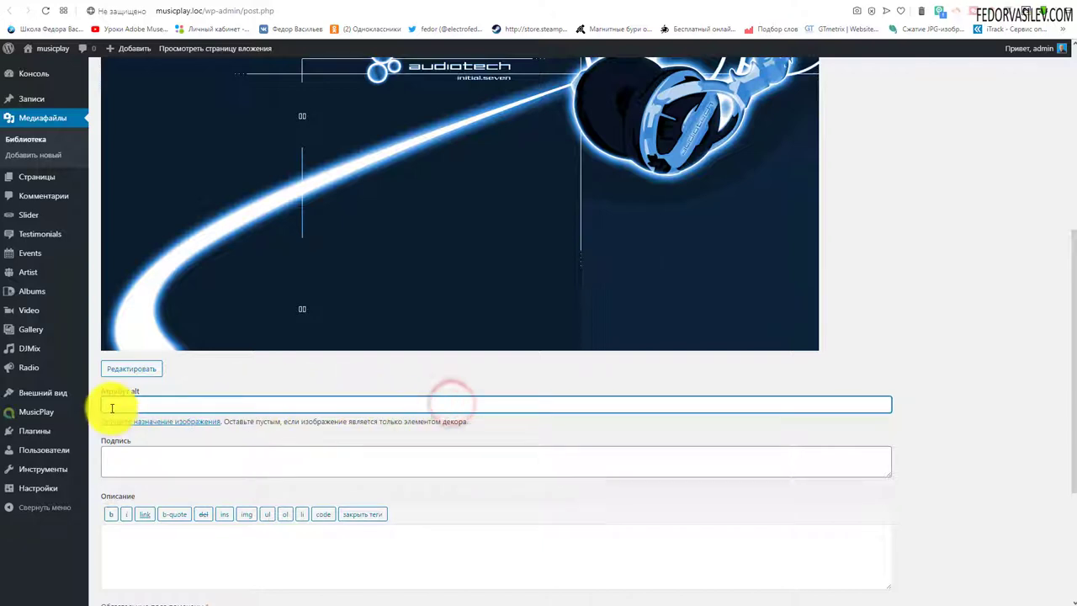
Step: Examine the image's description, Buy Link and Download Link fields
scroll(126, 370, down, 2)
click(138, 339)
scroll(136, 341, down, 1)
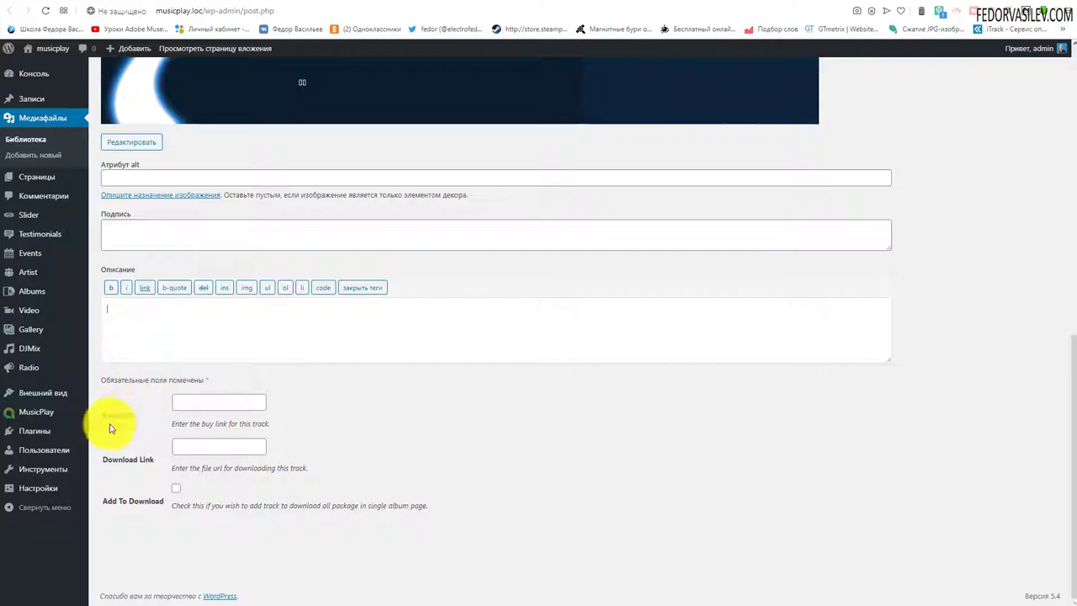
click(229, 405)
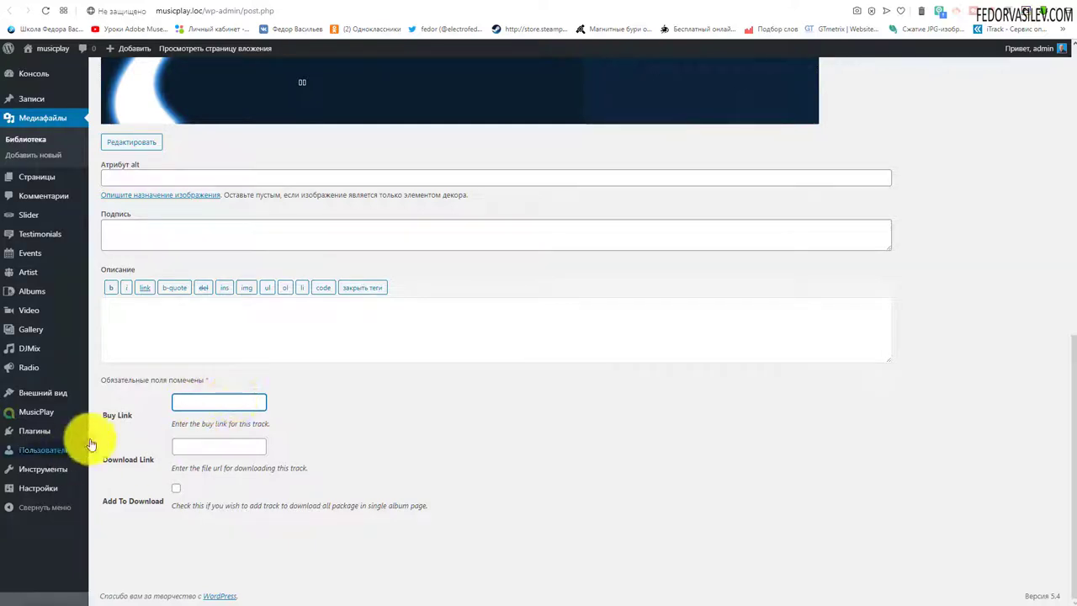
scroll(226, 340, up, 5)
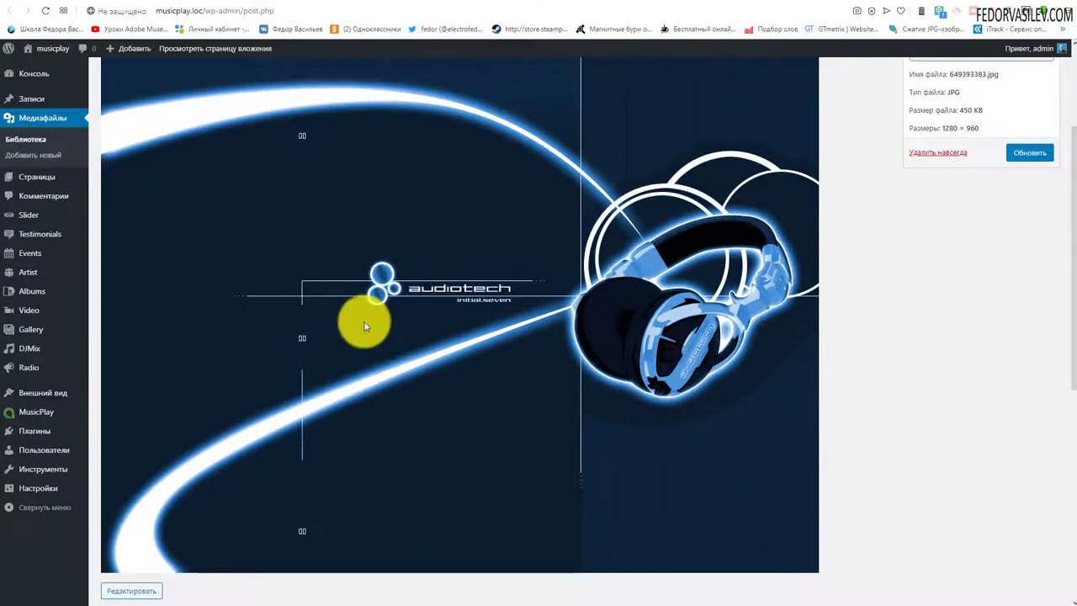
scroll(363, 326, up, 2)
scroll(471, 317, down, 2)
scroll(325, 291, down, 3)
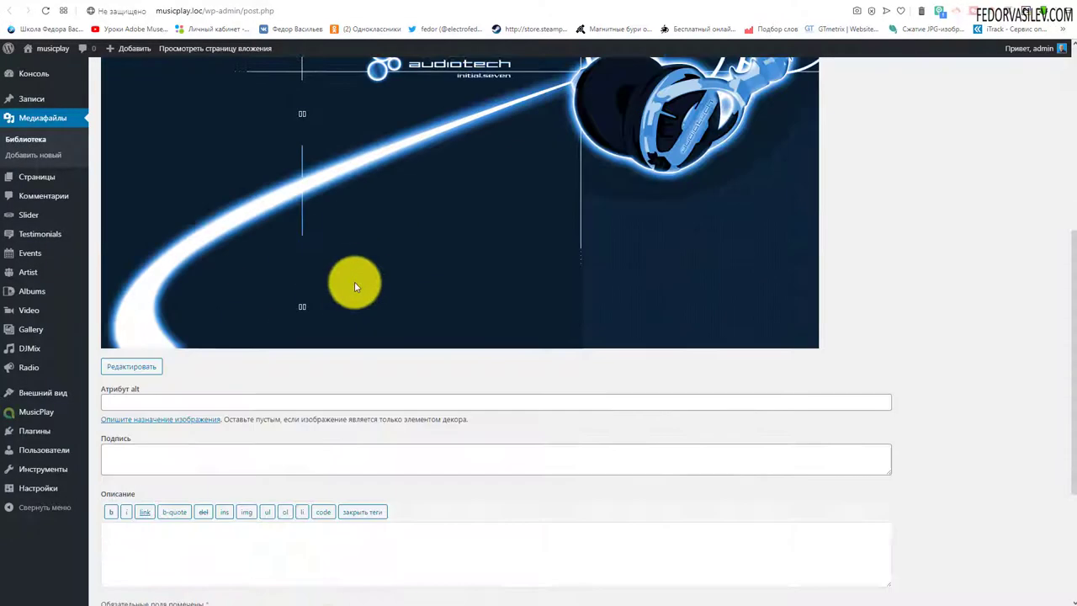
scroll(354, 287, down, 3)
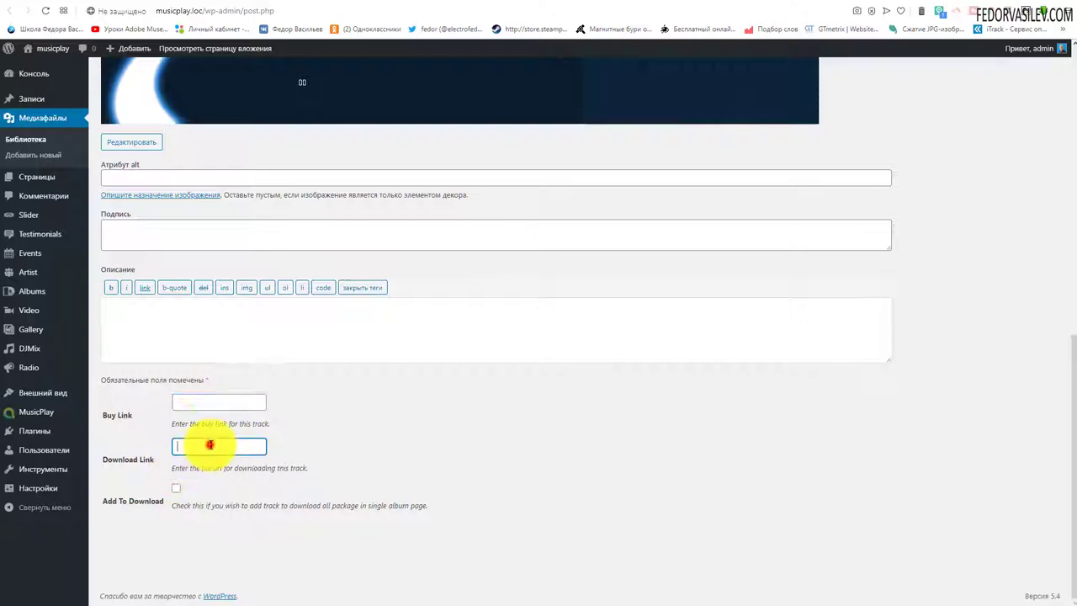
scroll(277, 498, up, 8)
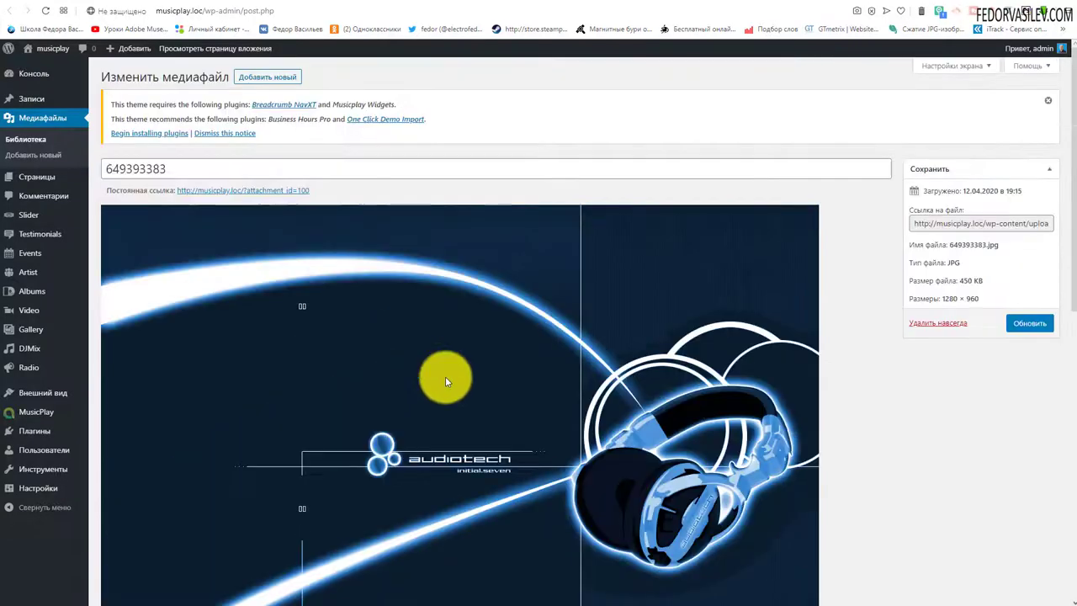
Step: Copy the image's file URL into its Download Link field and update the media file
click(936, 223)
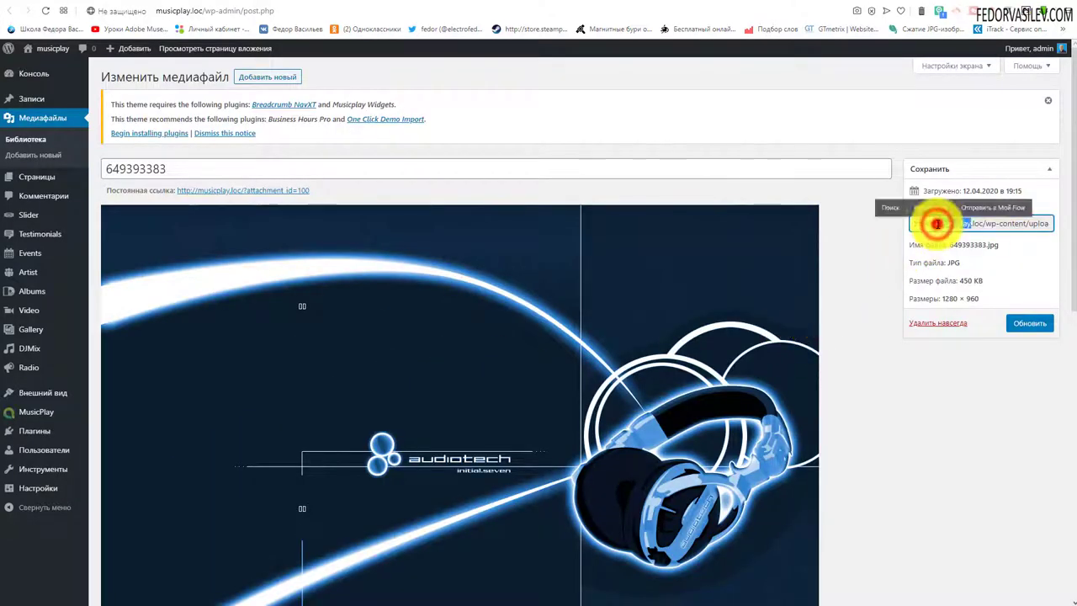
right_click(936, 225)
click(959, 264)
scroll(404, 428, down, 8)
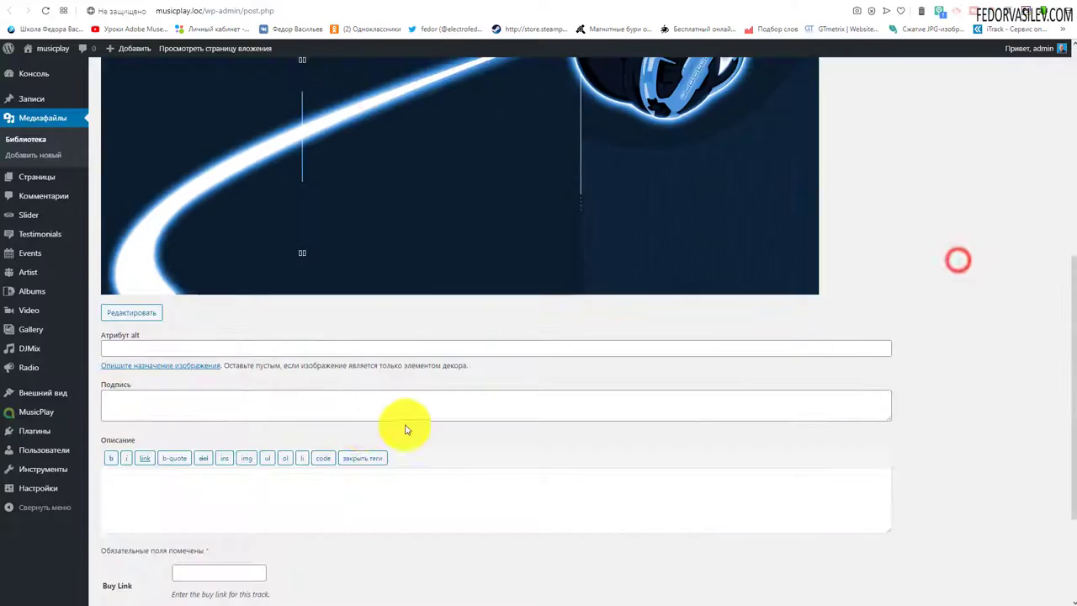
right_click(202, 446)
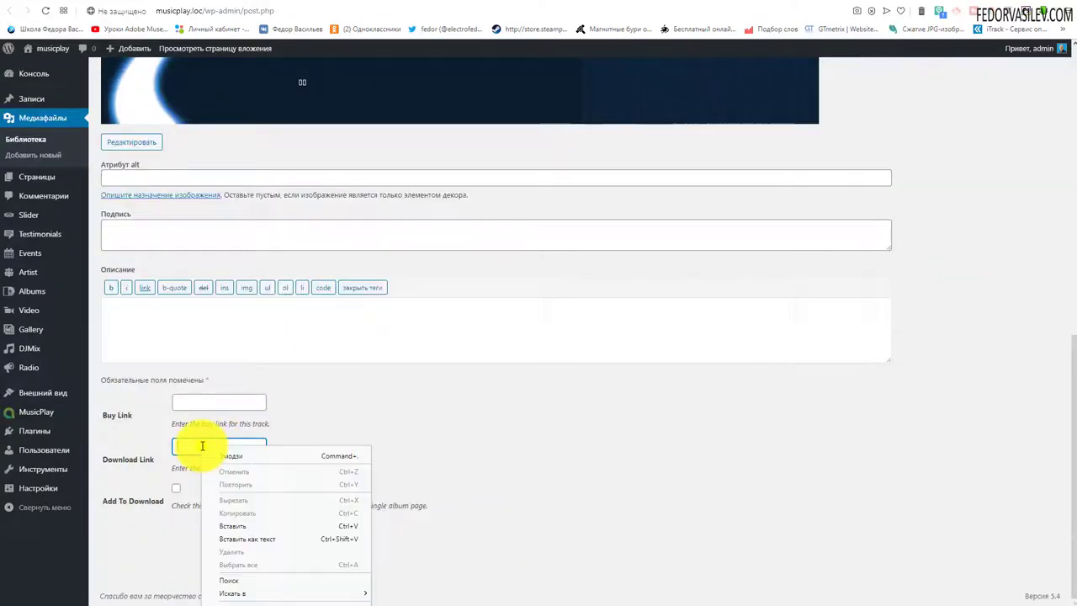
click(243, 526)
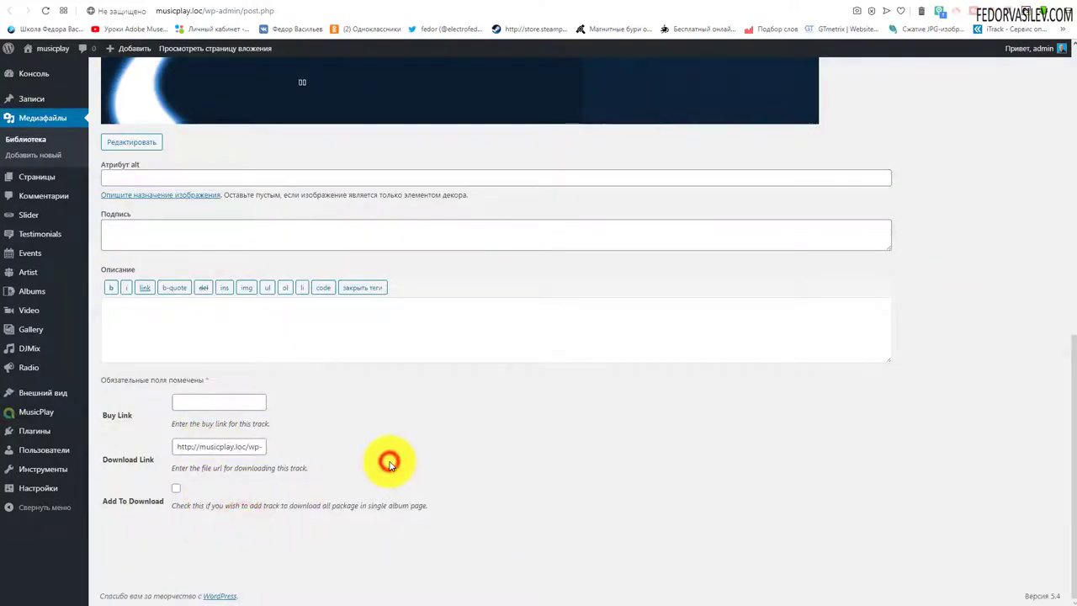
scroll(389, 462, up, 10)
click(1029, 323)
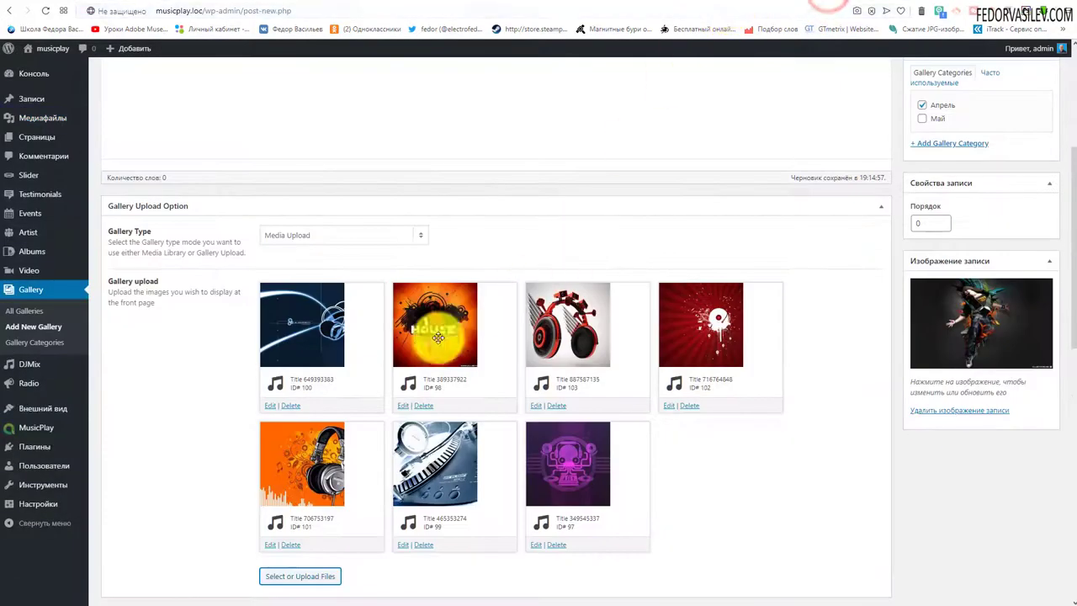
Step: Enter "описание" as the gallery's description text and publish the «Апрель фото» gallery
scroll(253, 329, up, 5)
click(224, 310)
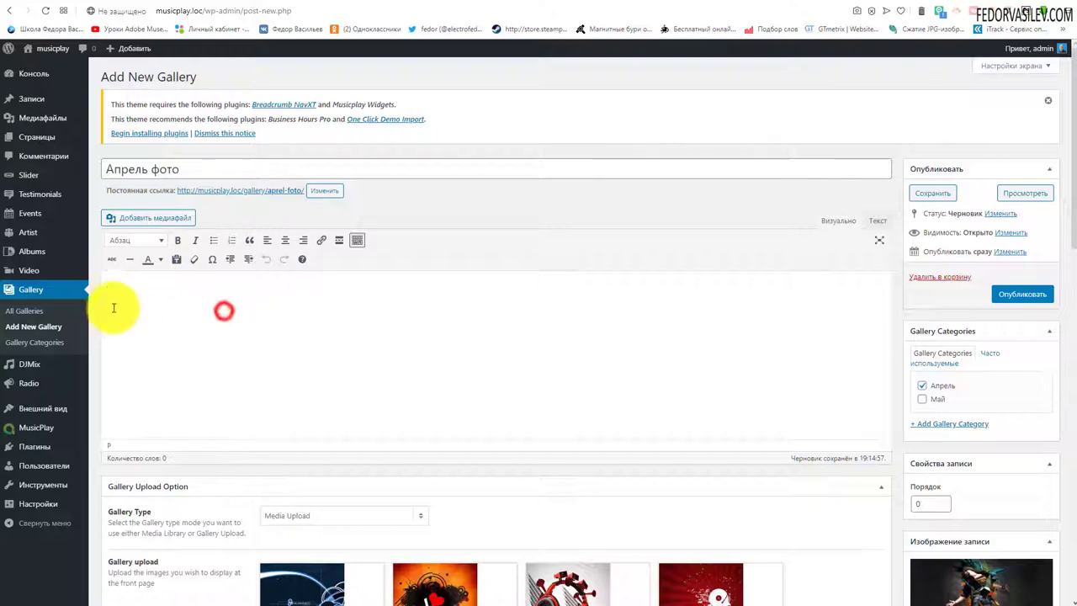
text(описание)
scroll(233, 351, down, 1)
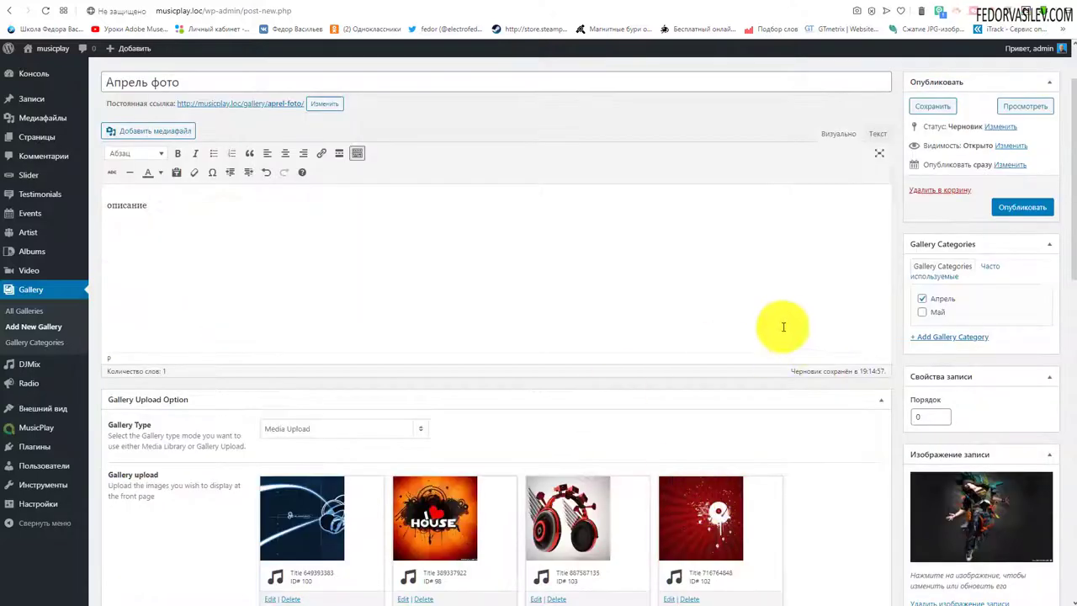
click(1021, 207)
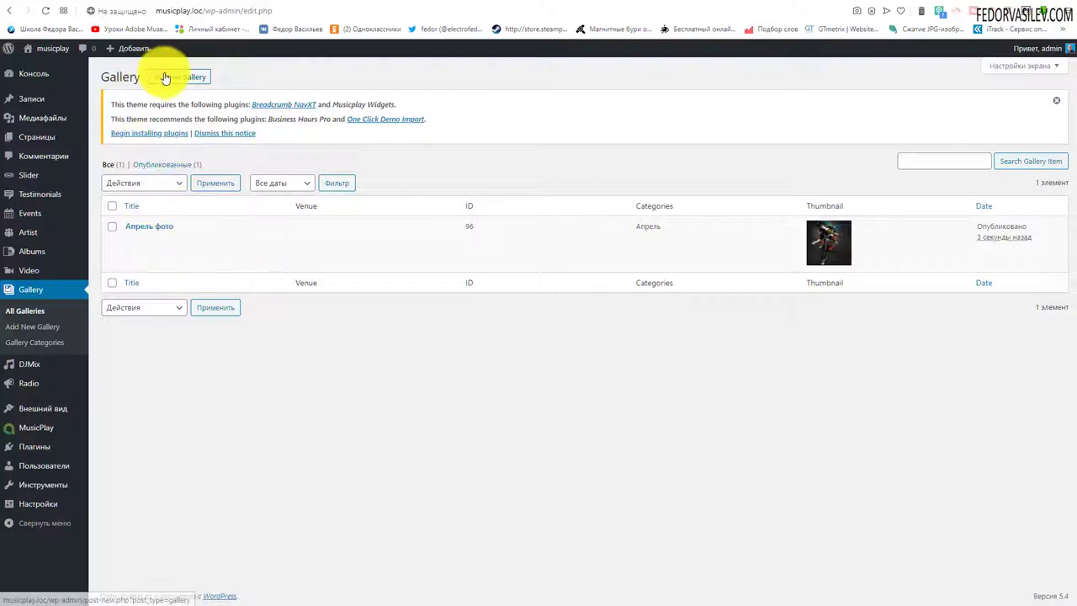
Step: Start a new gallery titled «Май фото» and assign it to the Май category
click(164, 74)
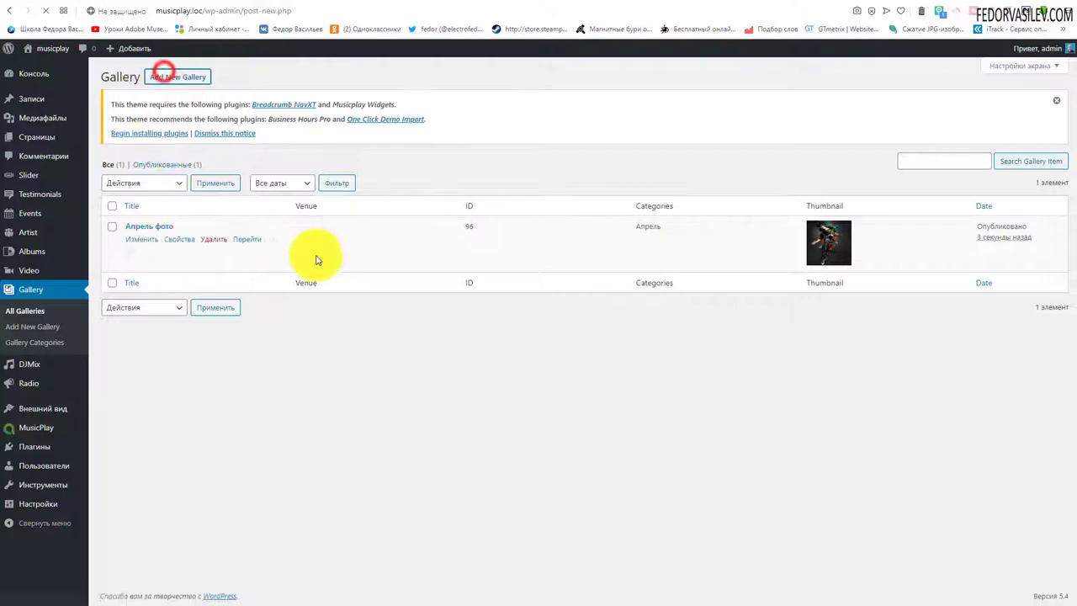
text(Май фото)
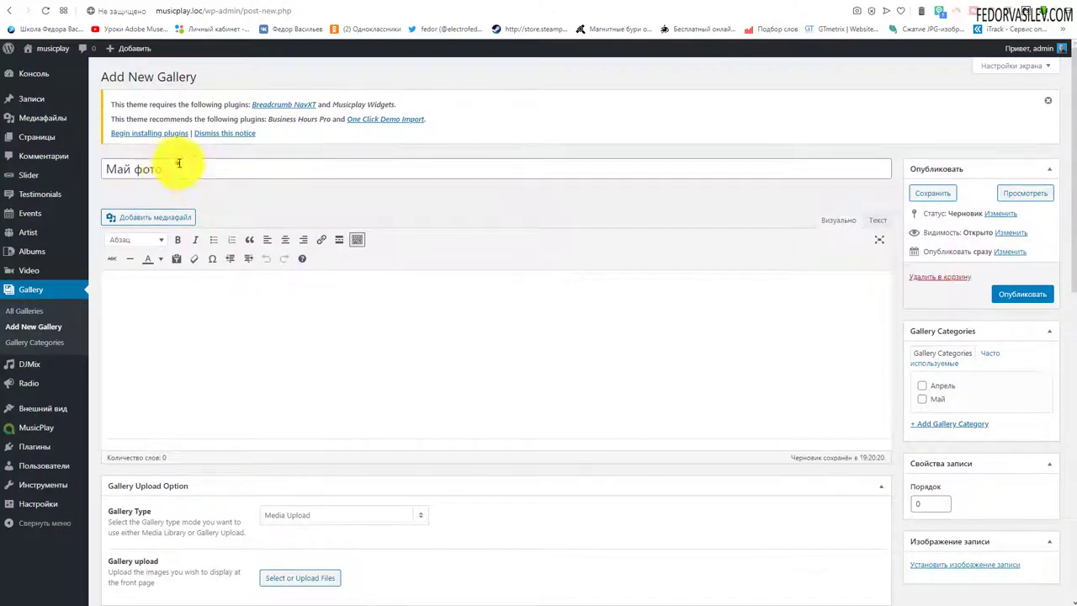
triple_click(204, 168)
click(202, 168)
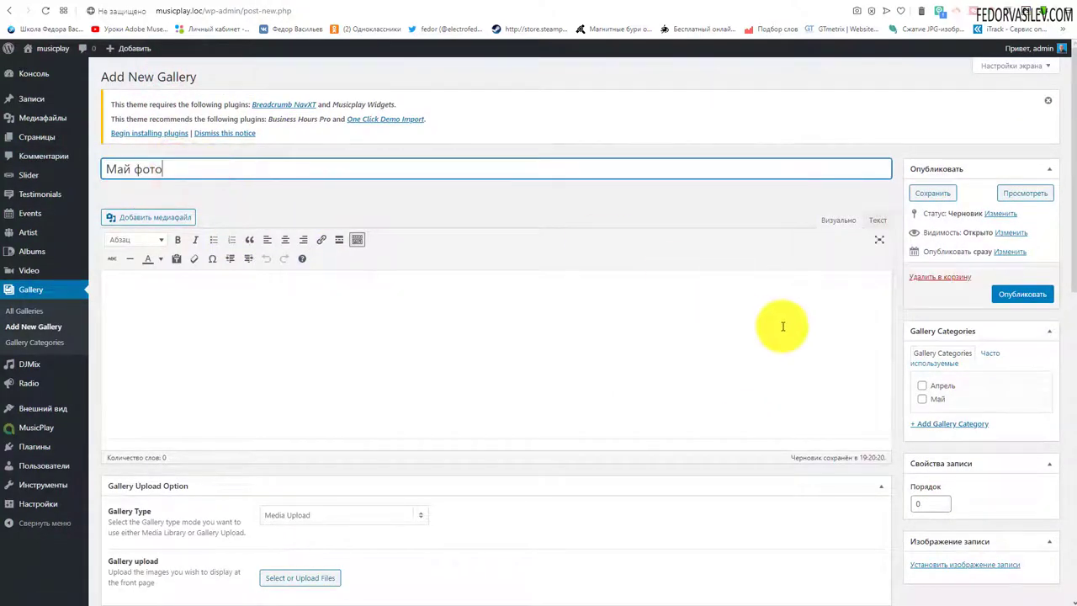
scroll(775, 325, down, 1)
click(922, 287)
Step: From the featured image chooser, upload 8_865538, 8eaf80bca70e, armin640, Carl-Cox, gallery, gtronic, KAM_9860 and picture from the dj folder to the media library
click(954, 452)
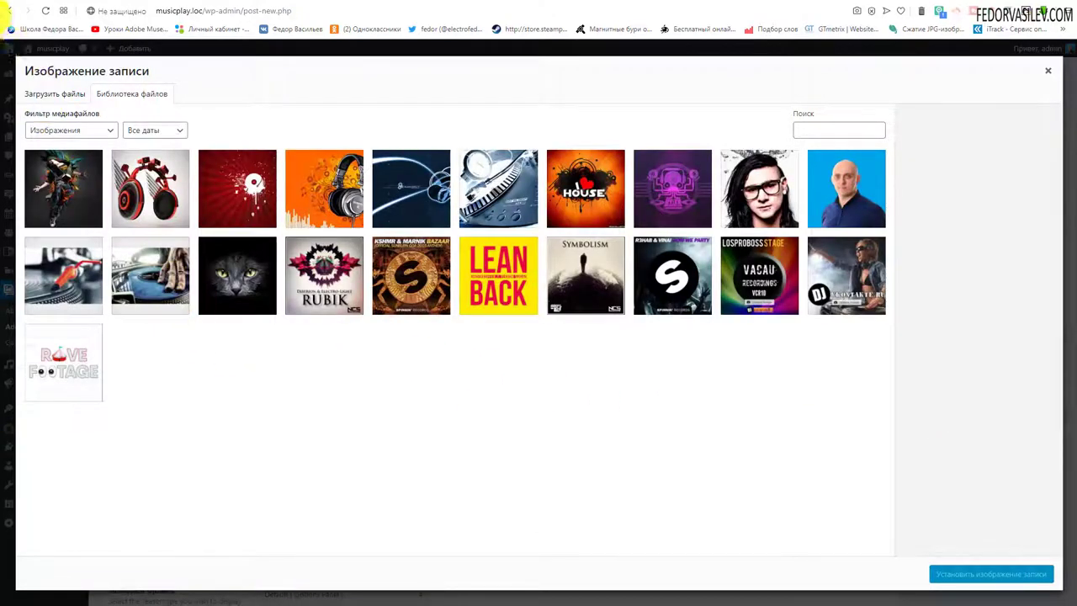
key(alt+Tab)
click(37, 50)
ctrl+click(103, 59)
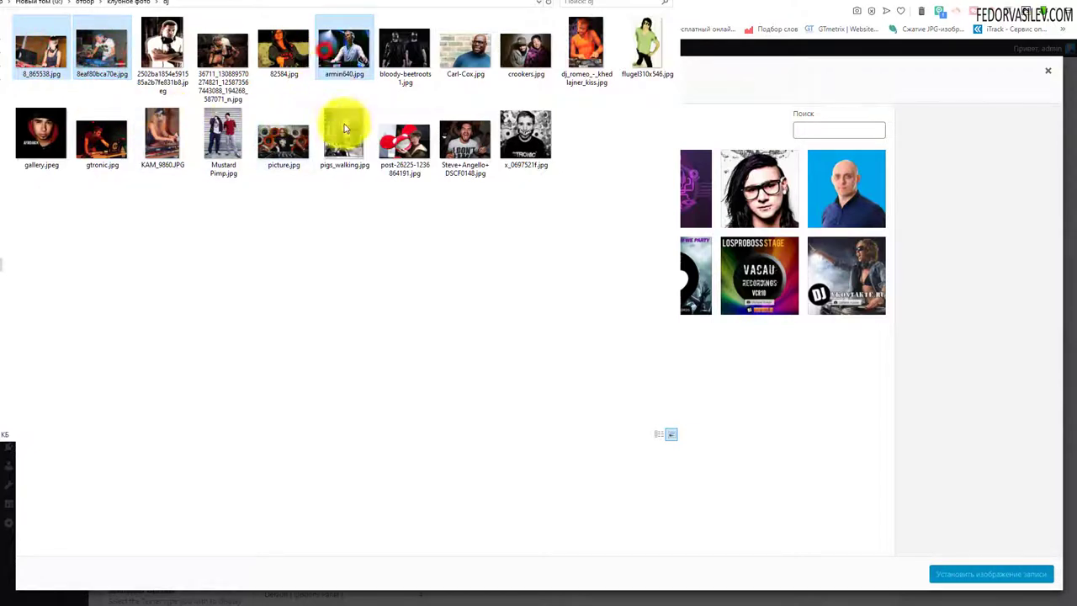
ctrl+click(466, 50)
ctrl+click(282, 156)
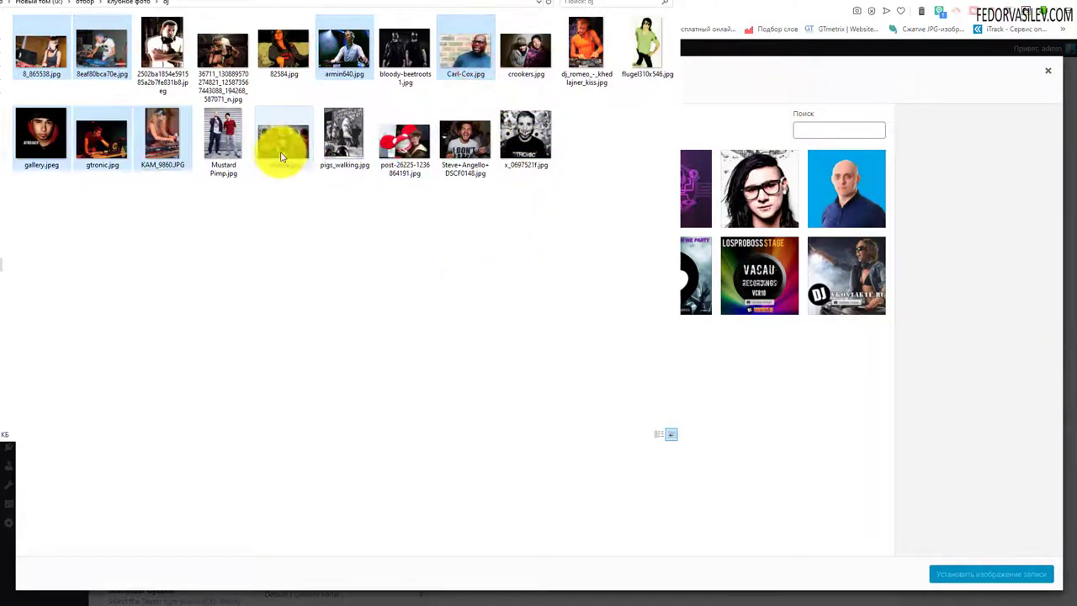
drag(284, 132, 728, 385)
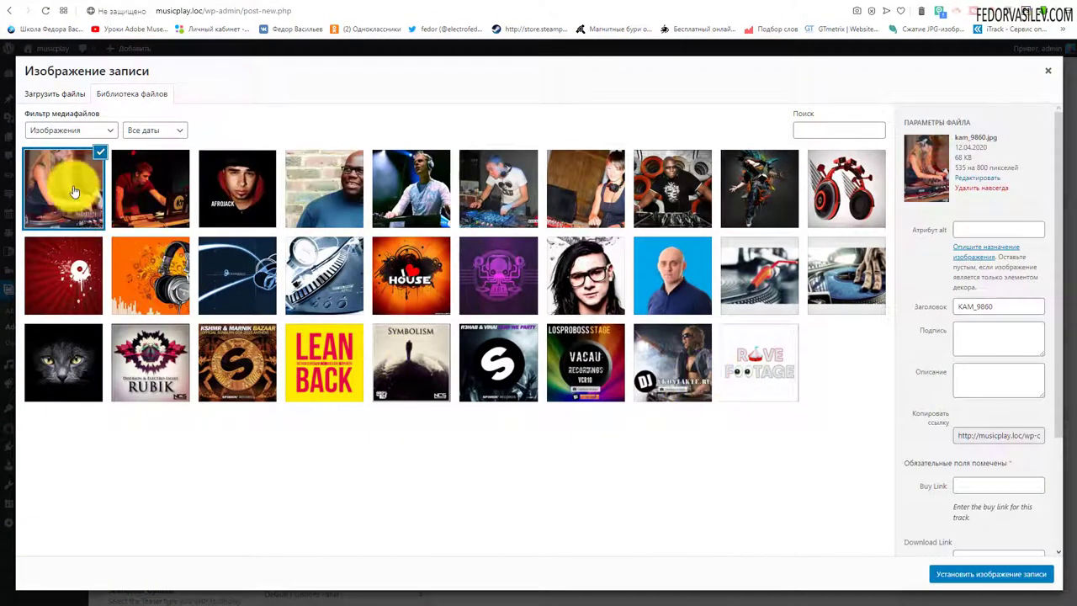
Step: Set kam_9860.jpg, the photo of the woman at the turntables, as the gallery's featured image
click(67, 194)
click(62, 197)
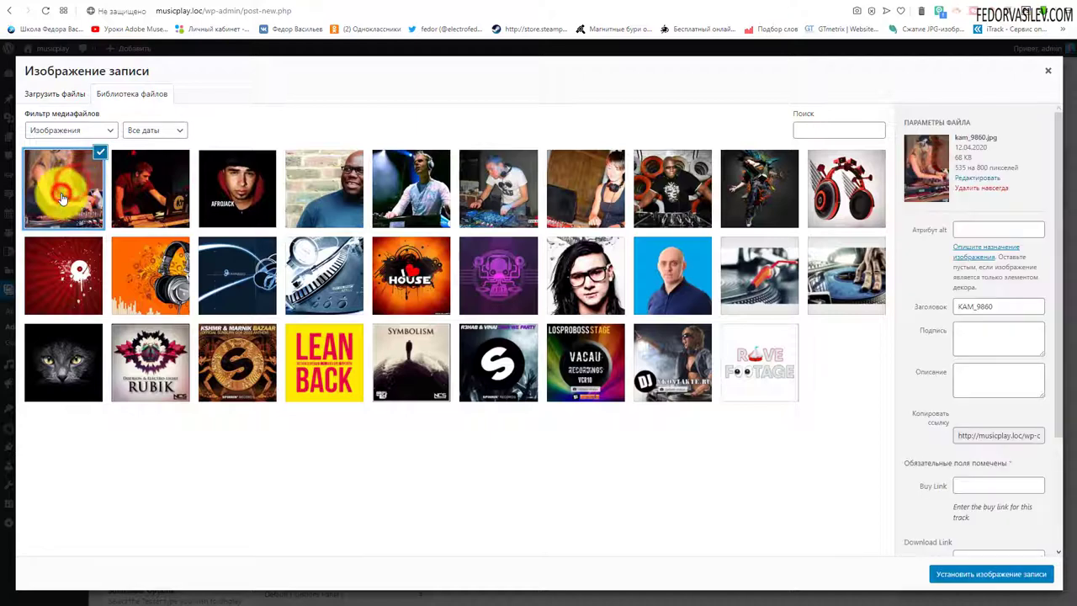
click(977, 575)
Step: Add the eight newly uploaded DJ photos to the gallery upload of «Май фото» and publish the gallery
scroll(673, 480, down, 3)
scroll(638, 458, up, 3)
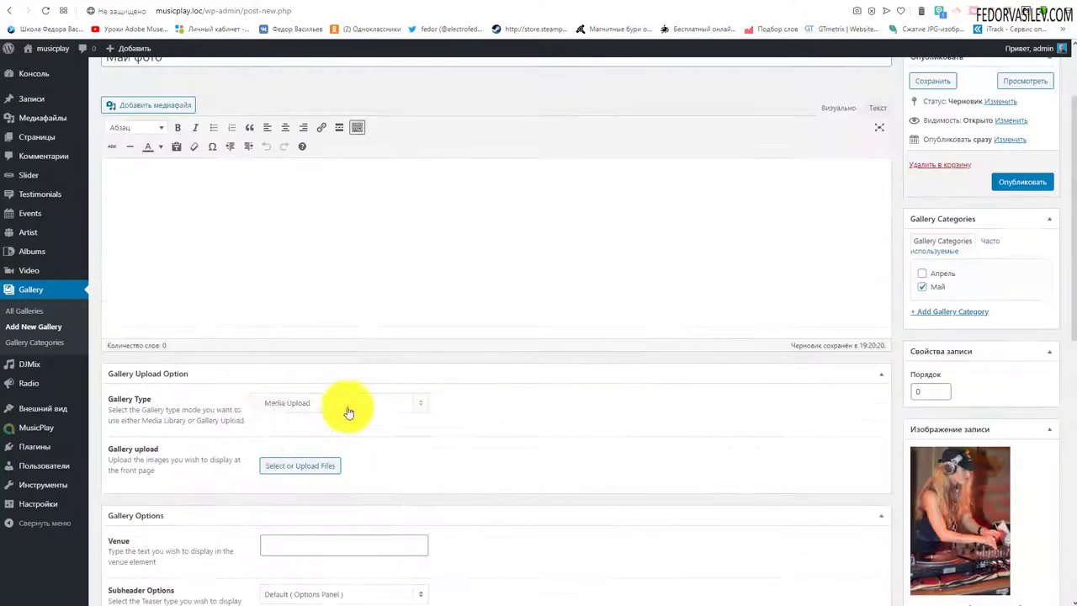
click(284, 468)
click(63, 188)
click(150, 189)
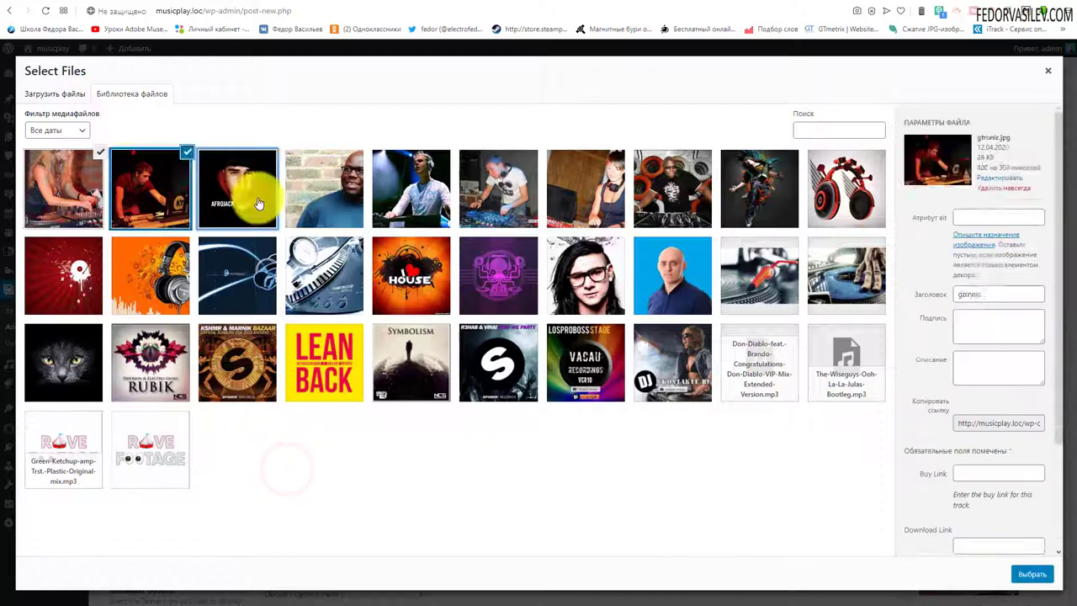
click(237, 190)
click(324, 190)
click(396, 193)
click(503, 202)
click(589, 202)
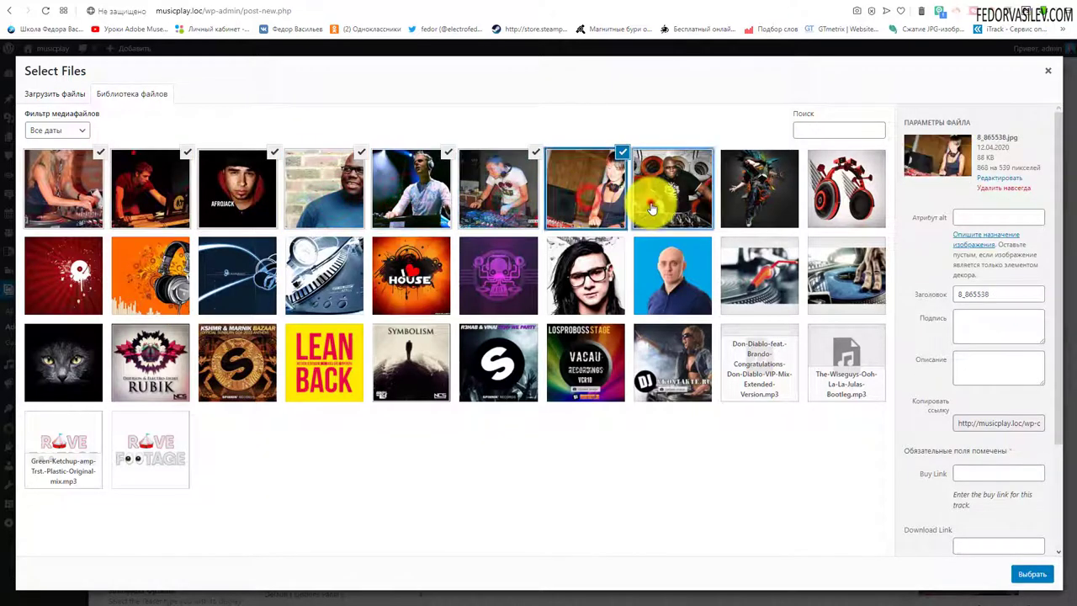
click(674, 195)
click(1033, 573)
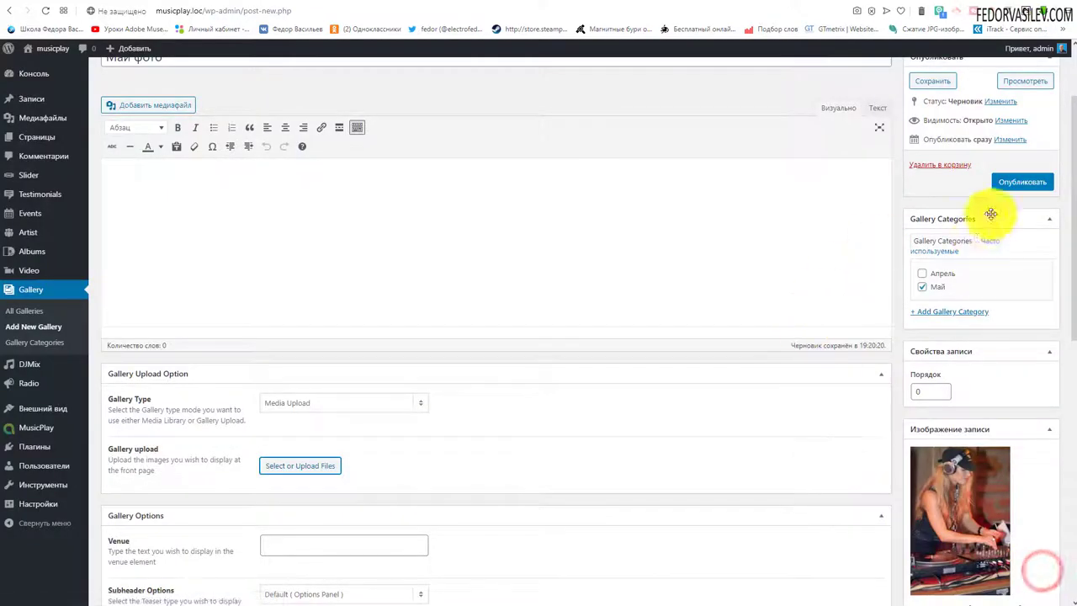
click(1014, 183)
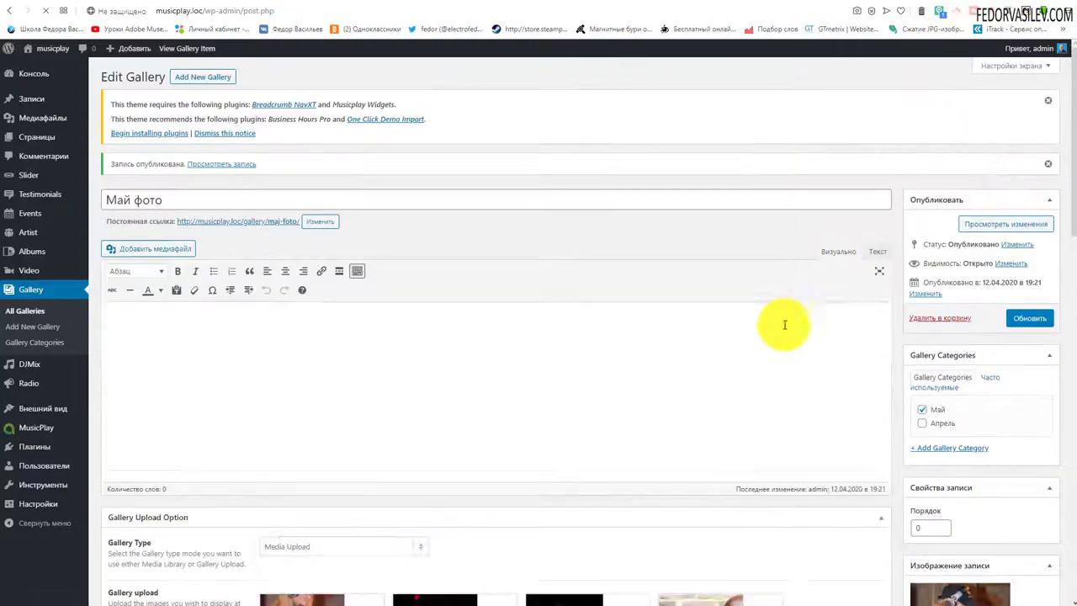
Step: Check the site's front-end menu, then create a new page titled «Фото»
click(799, 7)
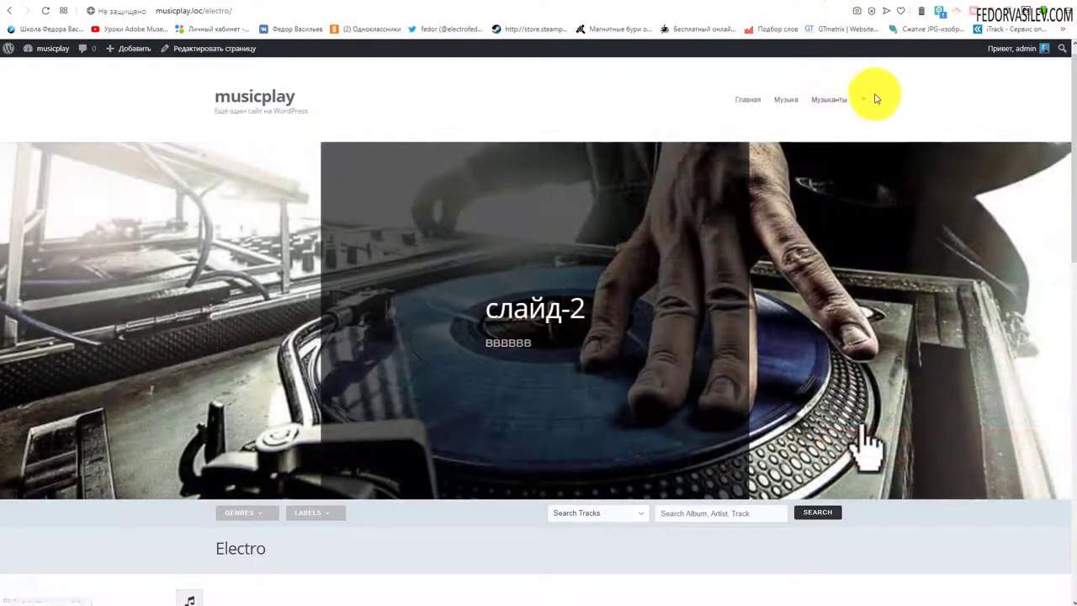
click(787, 7)
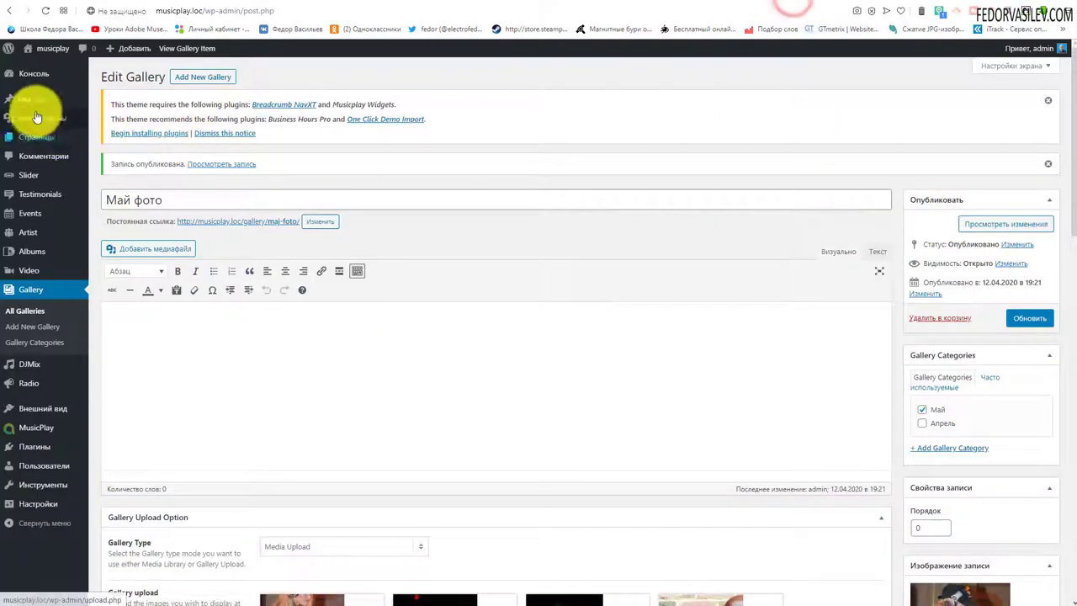
click(35, 144)
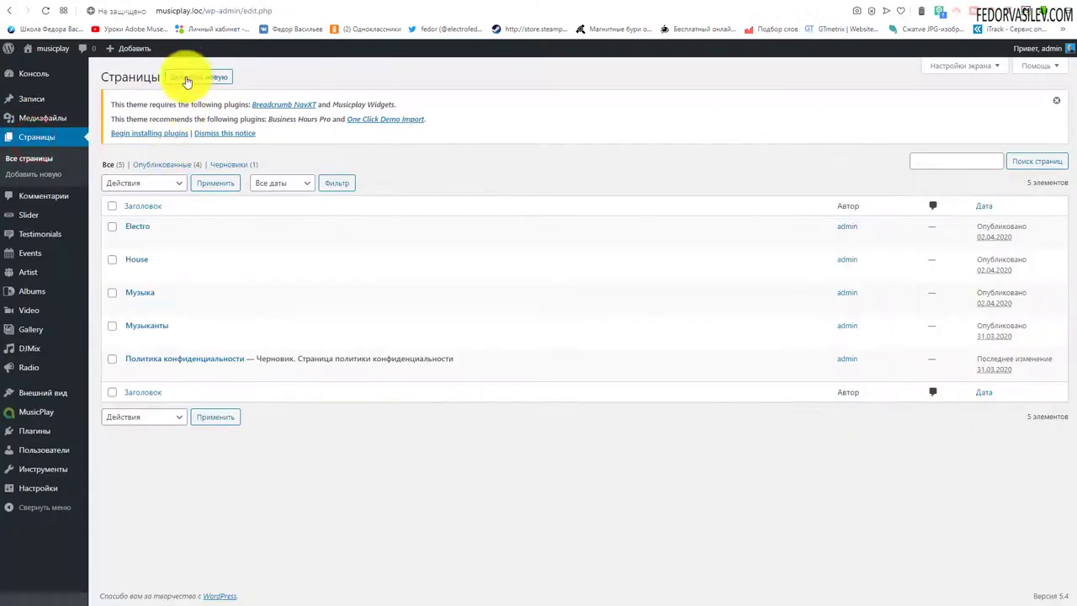
click(186, 76)
click(149, 168)
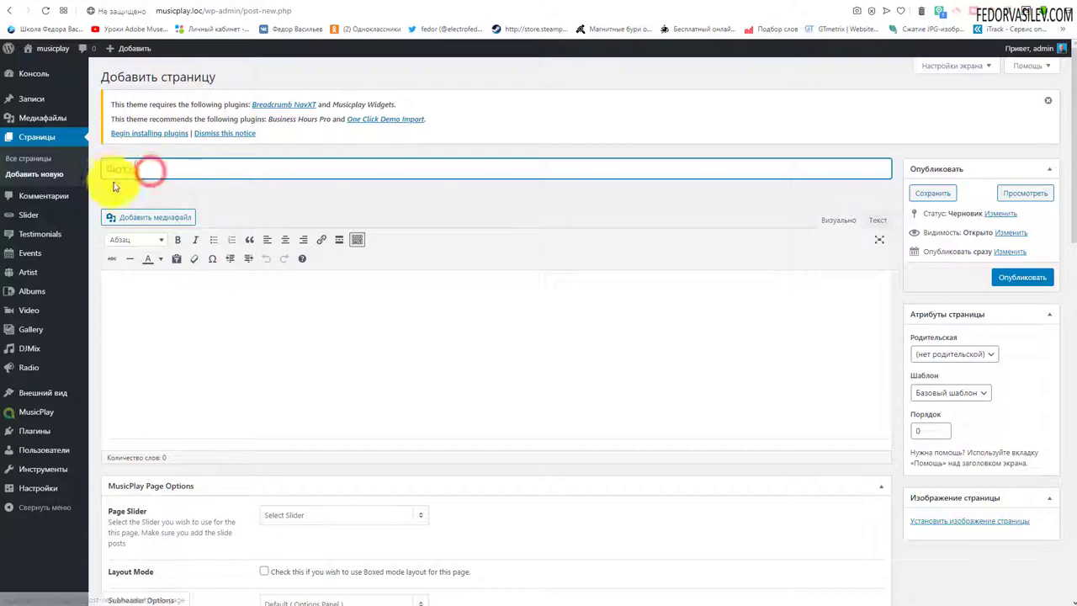
Step: In the page's Shortcodes Generator, choose the Gallery shortcode with the Gallery List type
scroll(729, 560, down, 3)
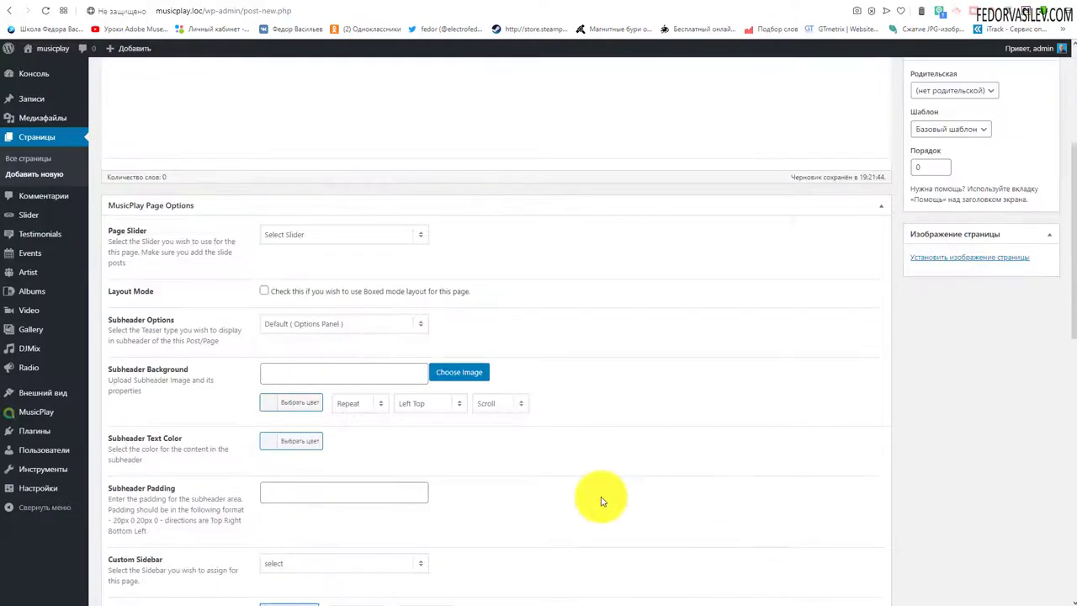
scroll(353, 283, down, 7)
click(345, 327)
click(370, 341)
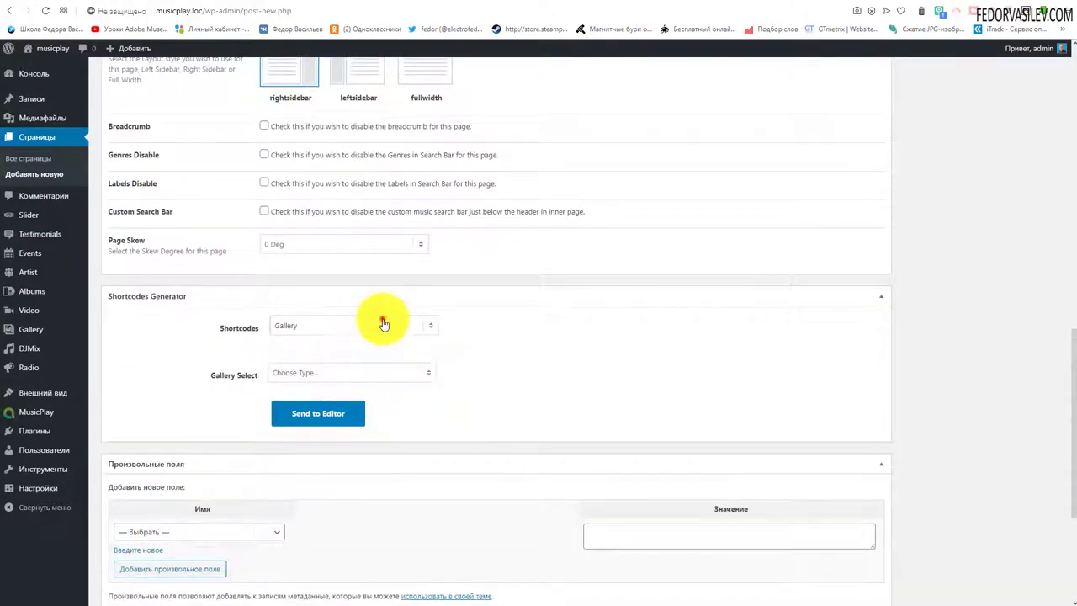
click(383, 324)
click(320, 556)
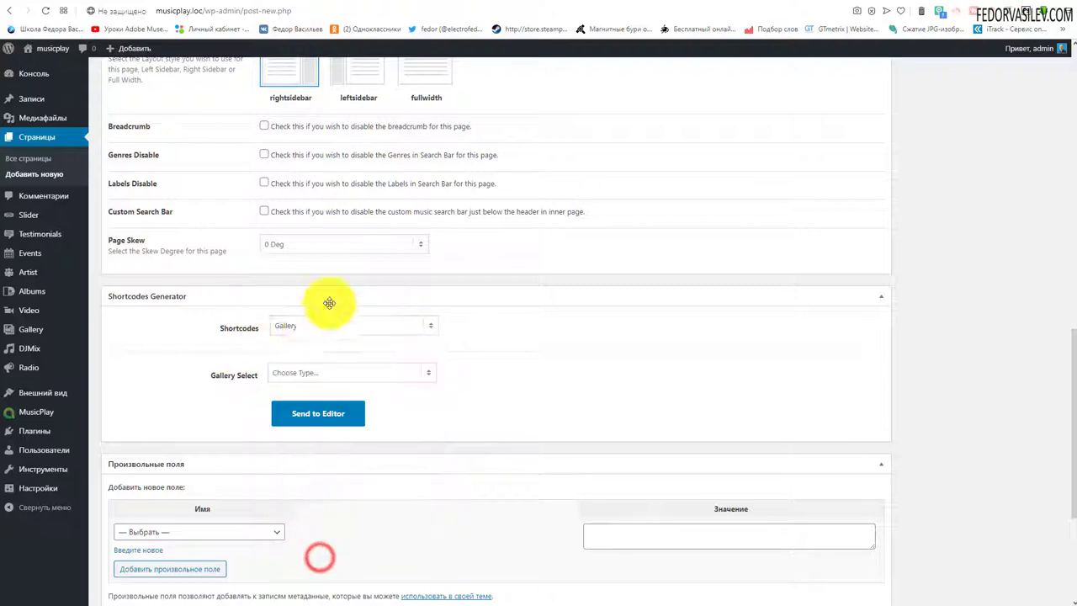
click(335, 373)
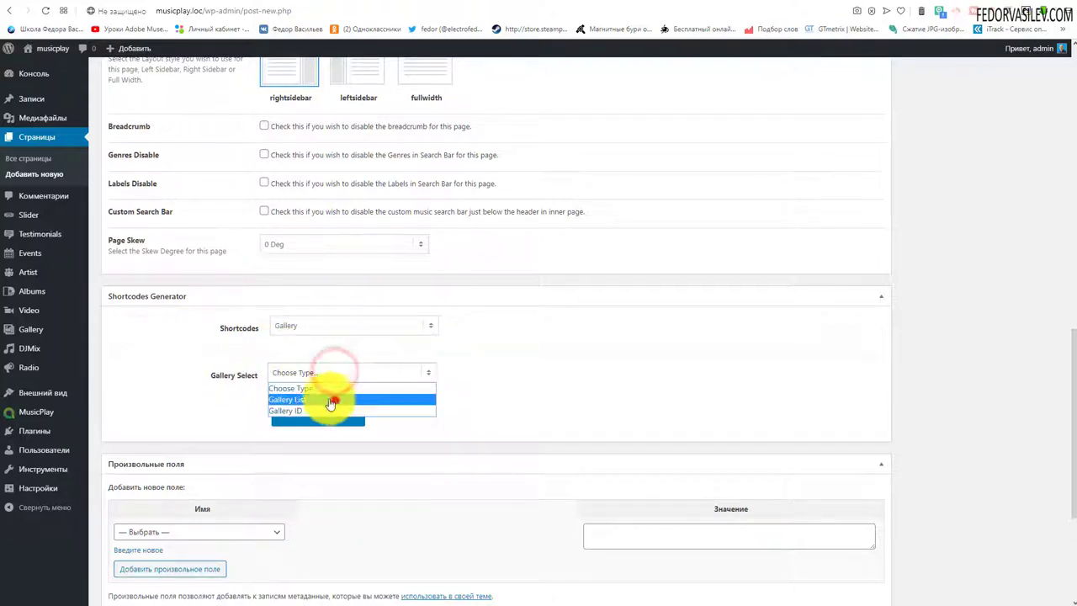
click(332, 400)
Step: Set the gallery list style to 4 Columns and include both the Апрель and Май categories
click(303, 408)
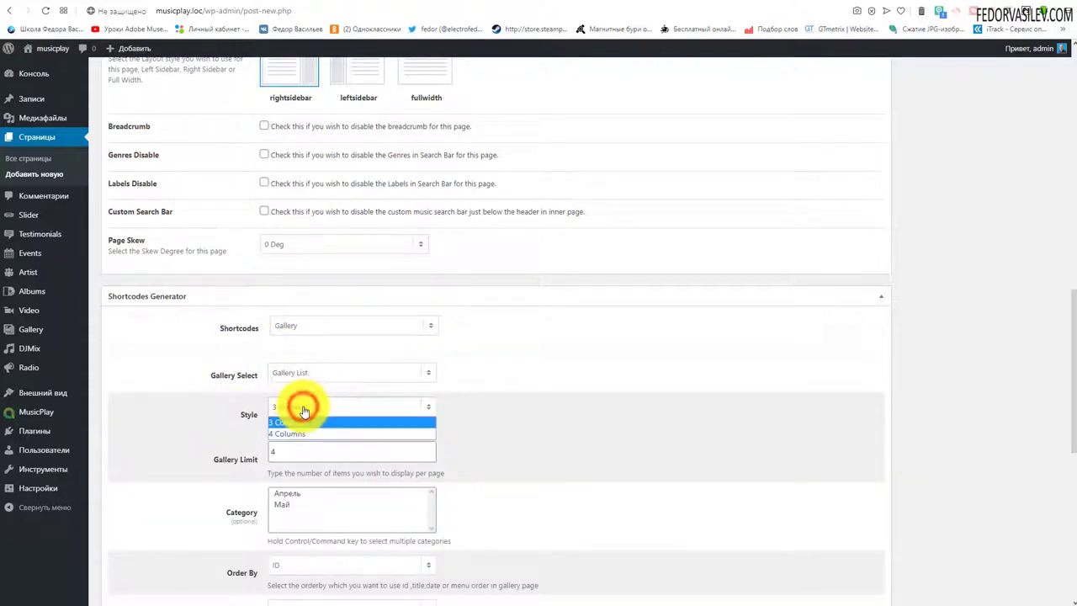
click(553, 406)
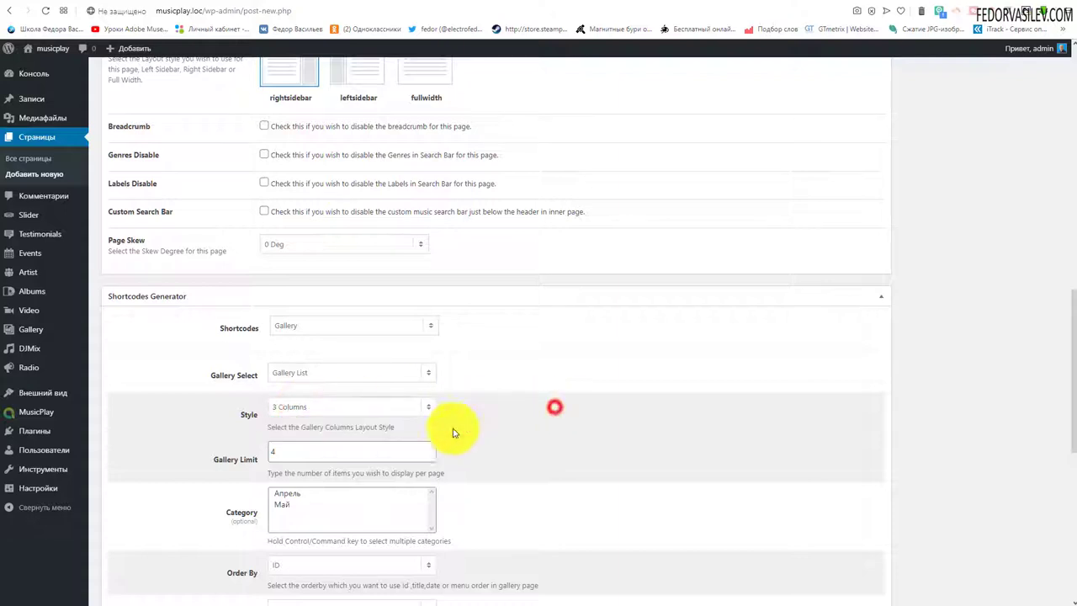
click(307, 408)
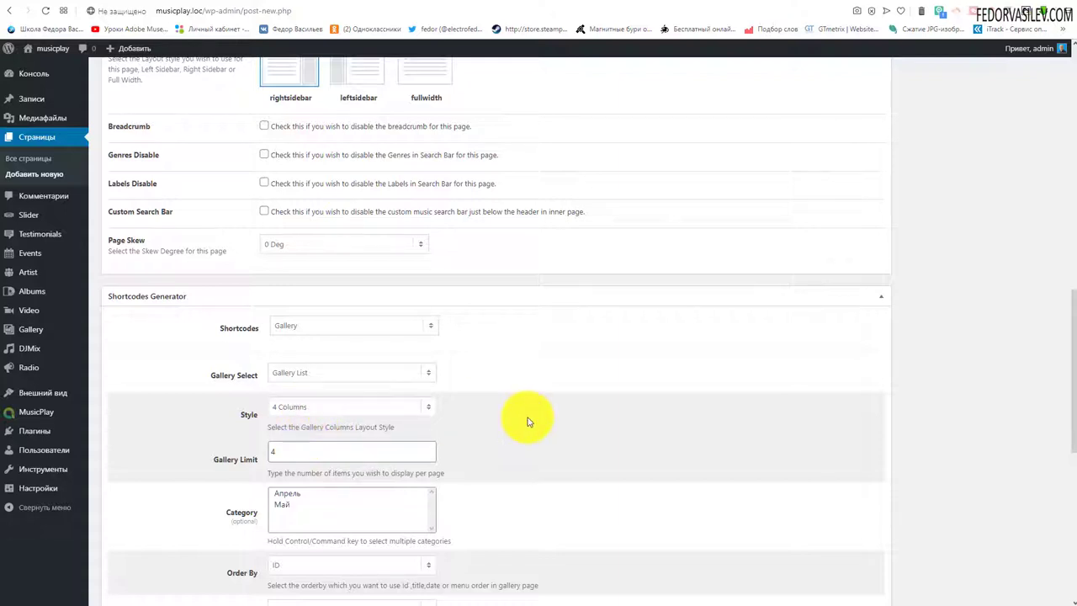
scroll(529, 402, down, 2)
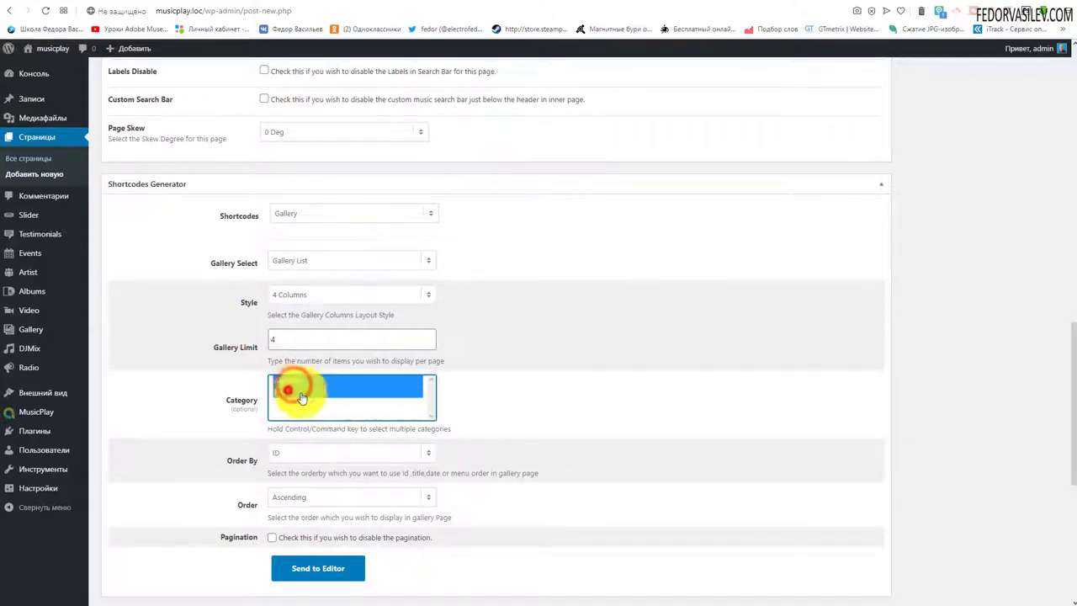
scroll(529, 409, down, 3)
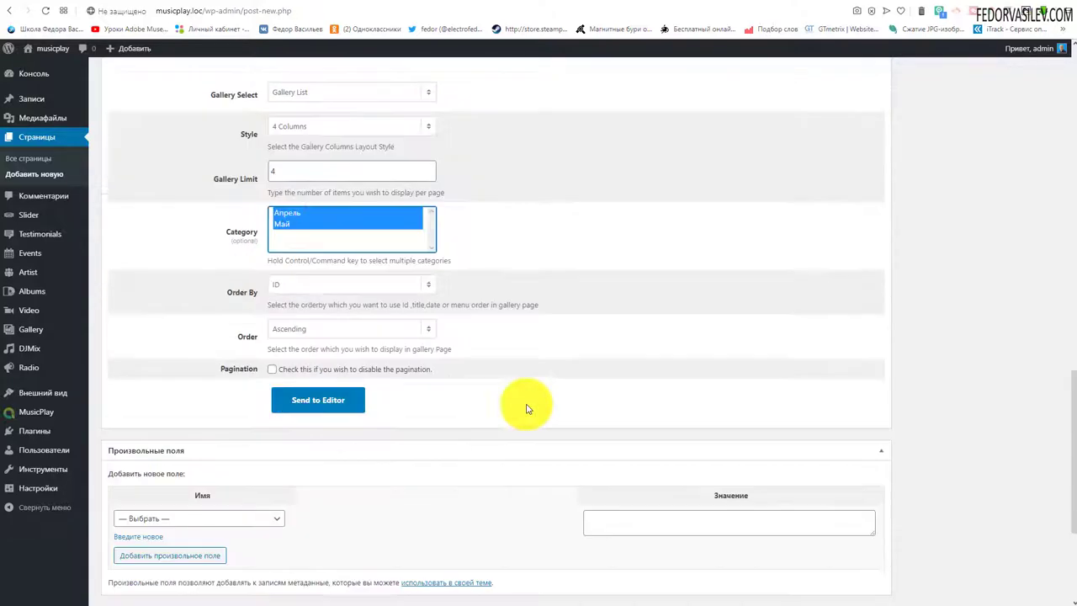
Step: Set the gallery order to Descending and insert the generated gallery shortcode into the page content
click(323, 328)
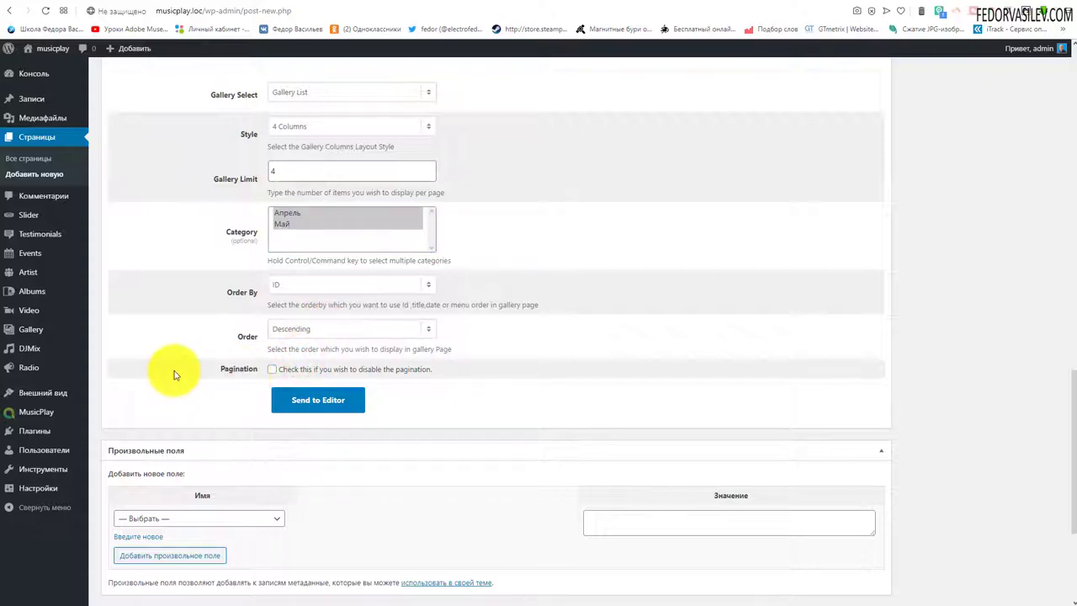
click(341, 404)
drag(553, 295, 346, 280)
click(581, 340)
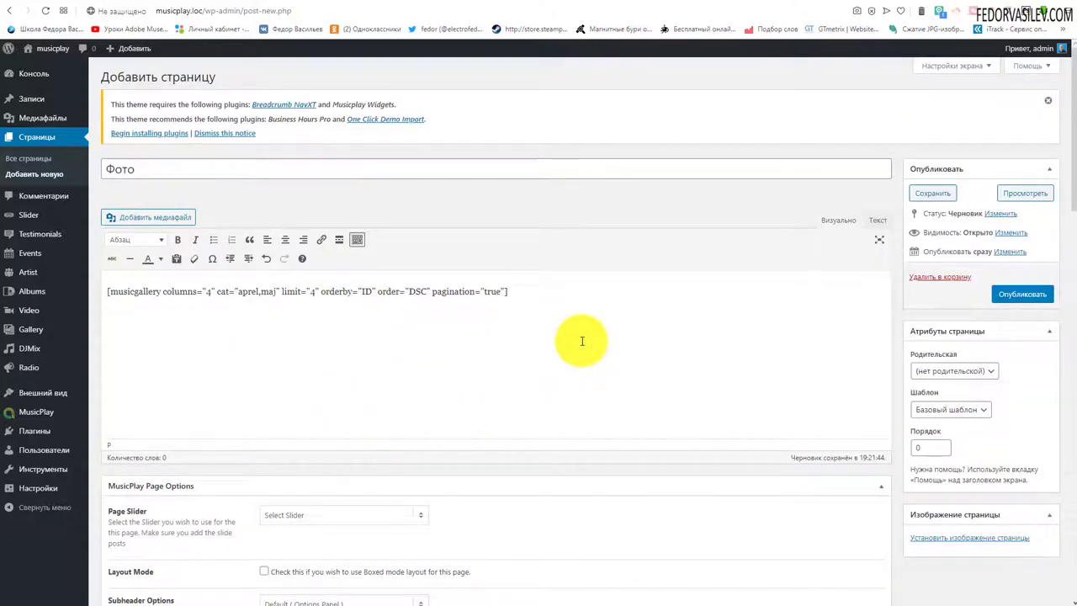
Step: Look over the «Фото» page options, then return to the site's Electro page and reload it
scroll(582, 340, down, 15)
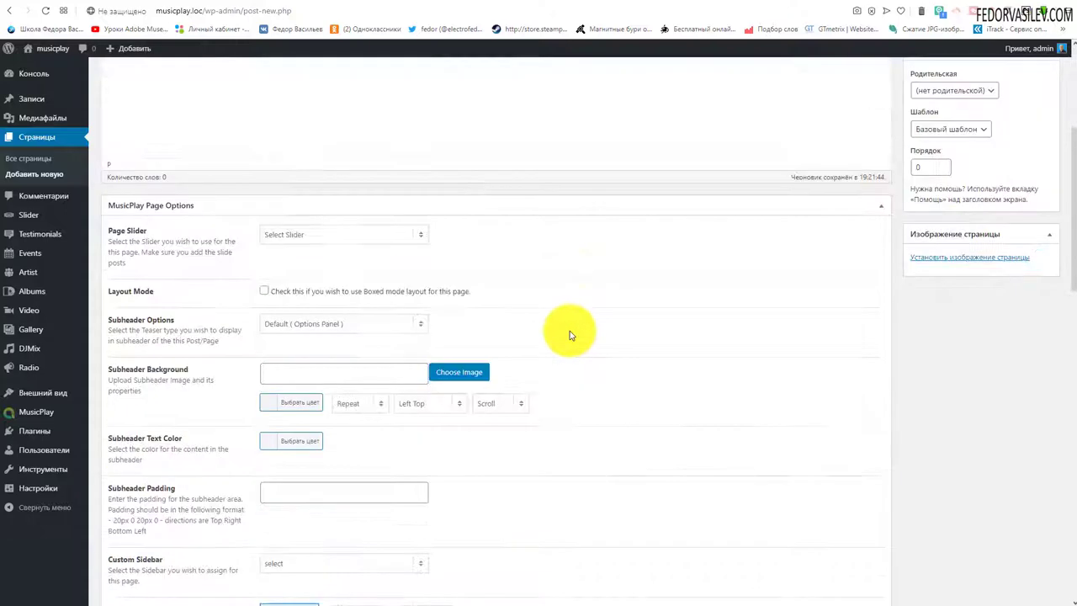
scroll(558, 330, up, 15)
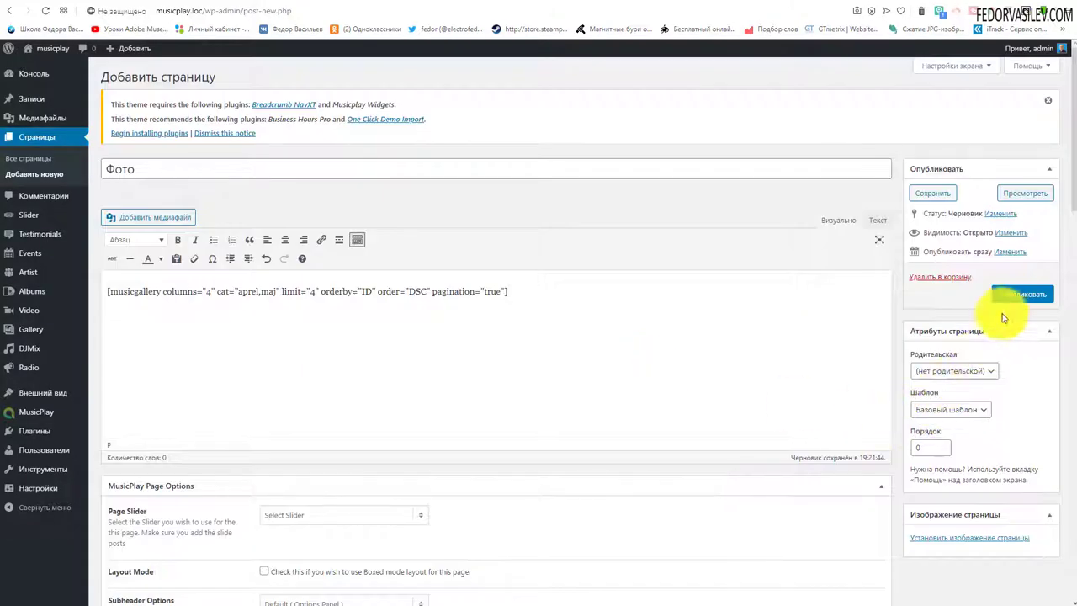
click(841, 4)
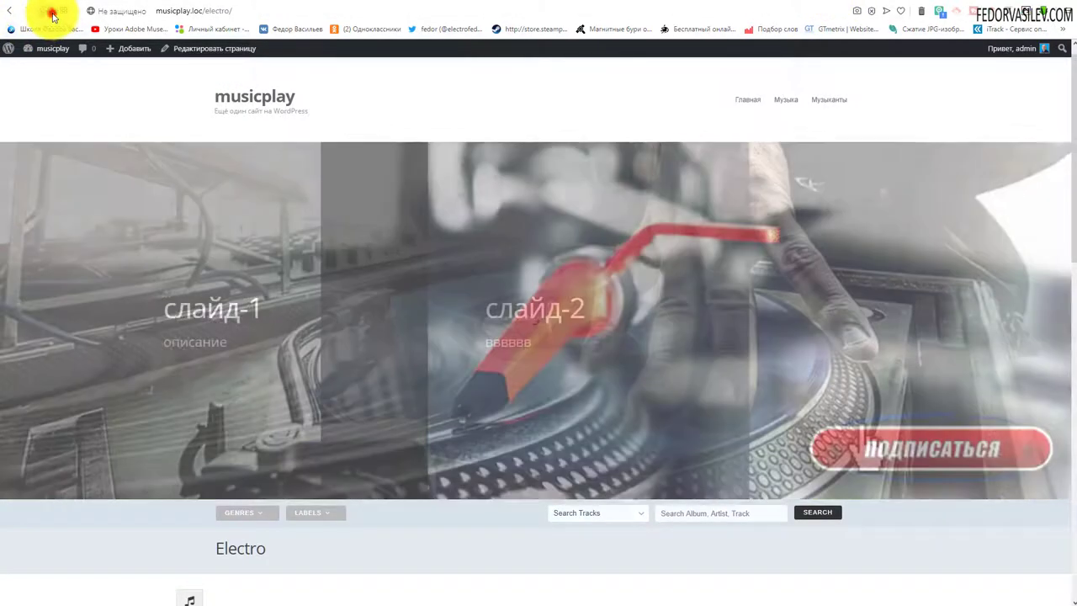
click(45, 10)
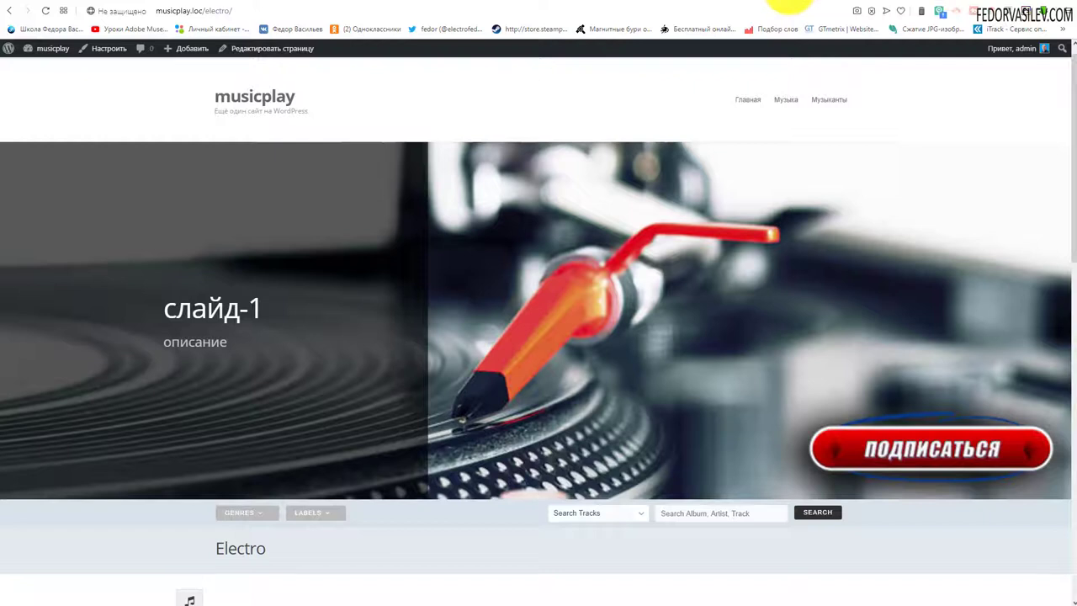
Step: Return to the WordPress admin and open the site's menu editor for Menu 1
click(789, 4)
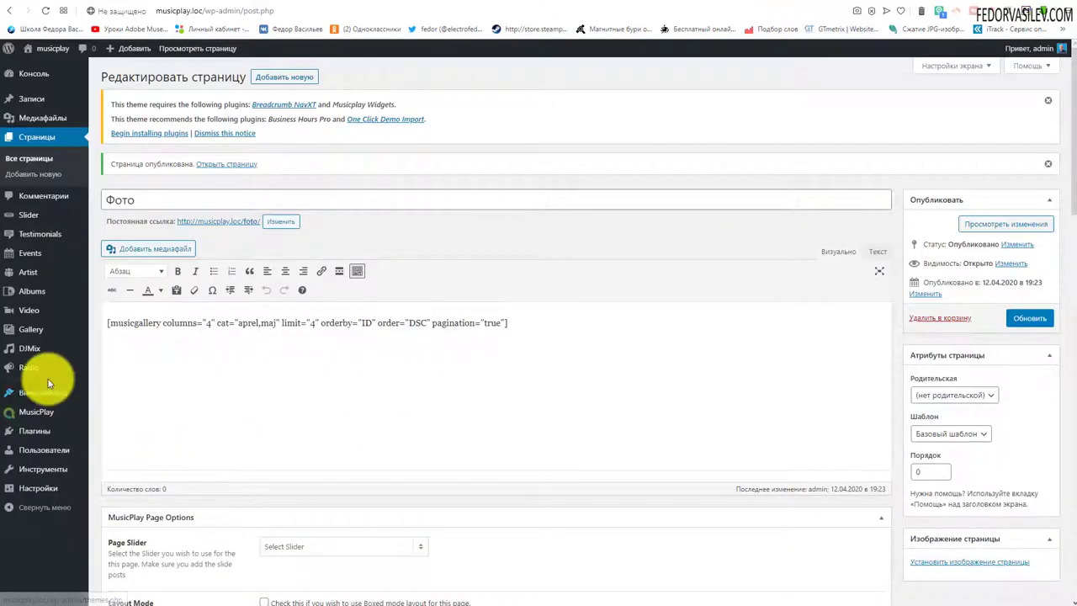
mouse_move(101, 400)
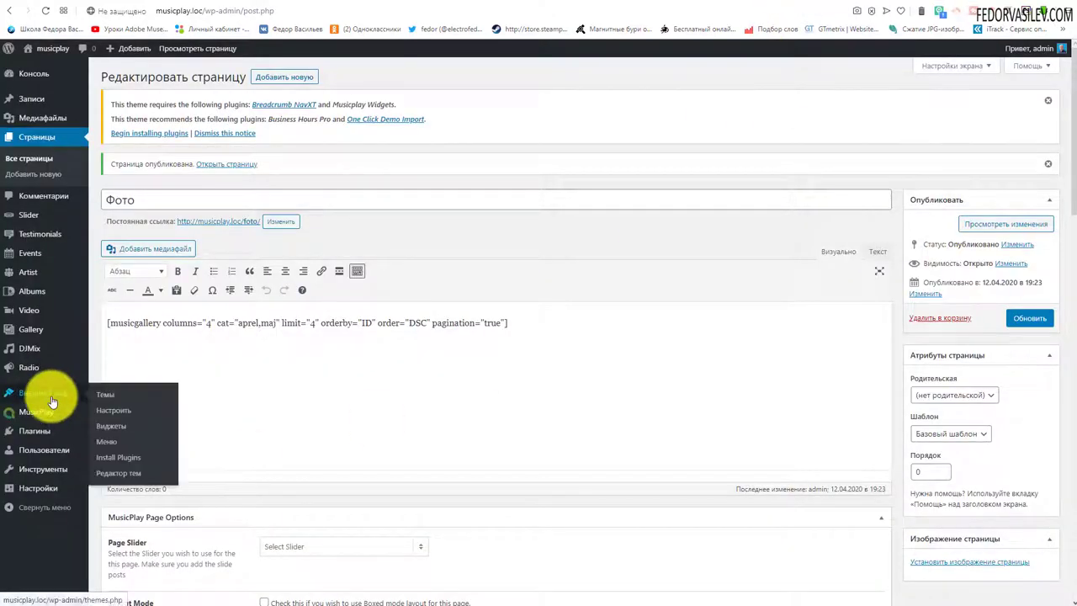
click(106, 442)
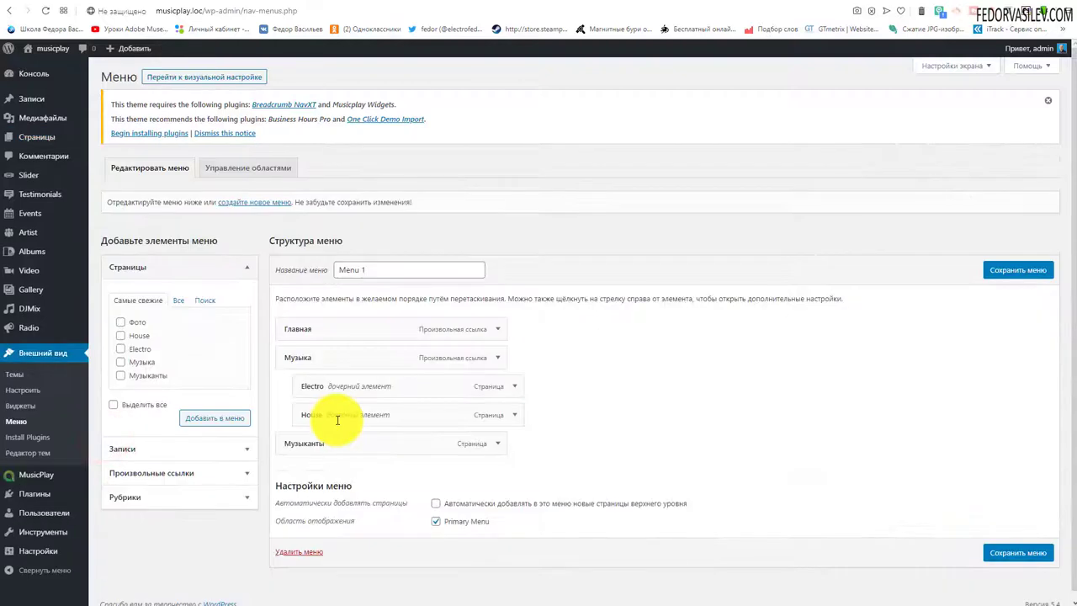
Step: Add the Главная page to Menu 1 from the full page list and check the site's current navigation
click(177, 302)
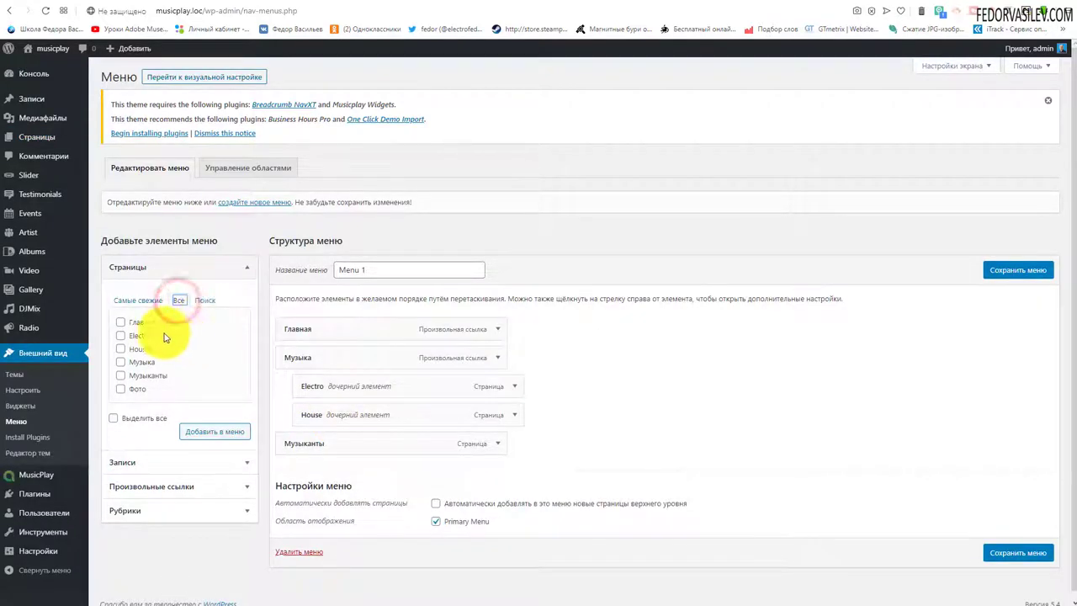
click(121, 325)
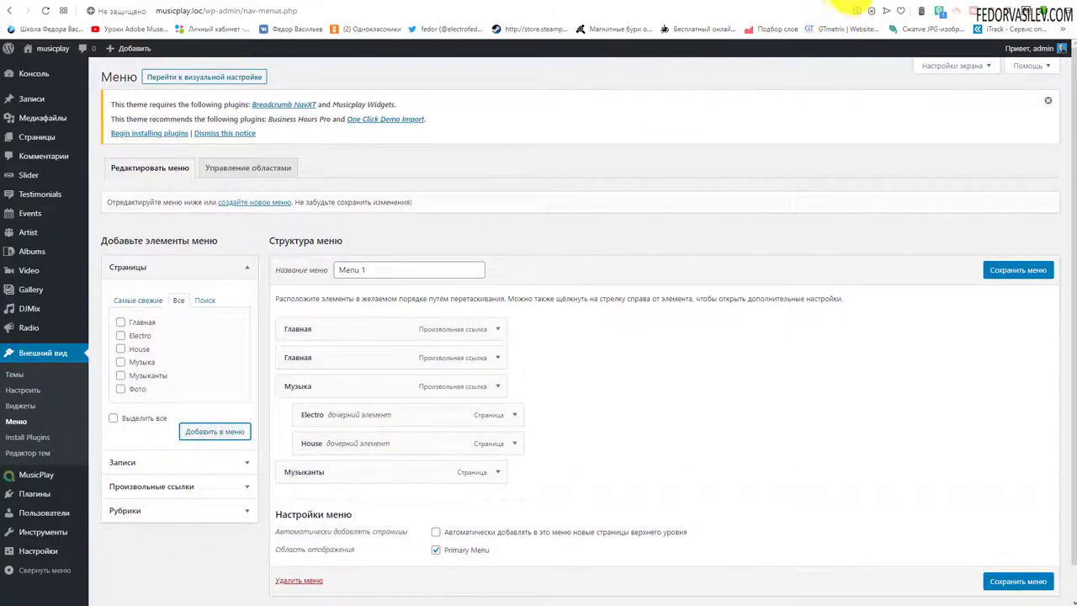
key(ctrl+Tab)
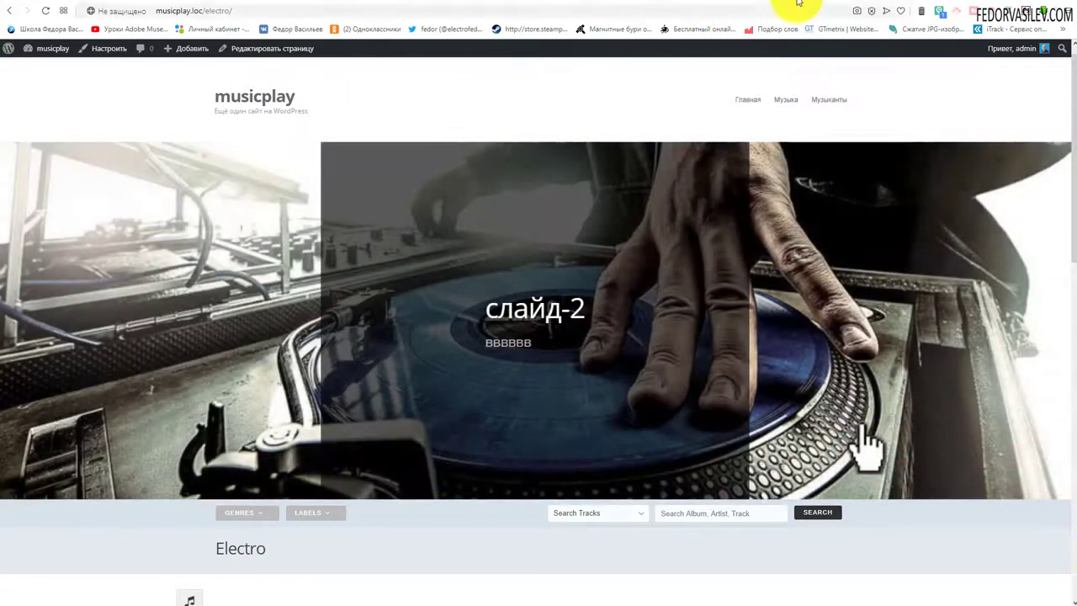
click(798, 3)
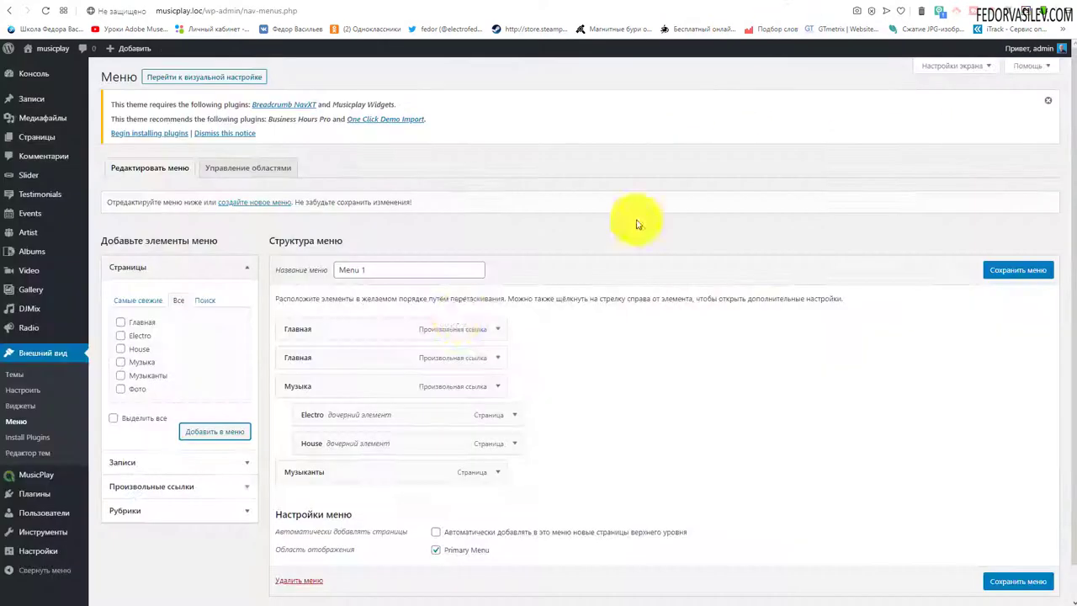
Step: Add a custom link «еще» with the URL # to Menu 1
click(132, 488)
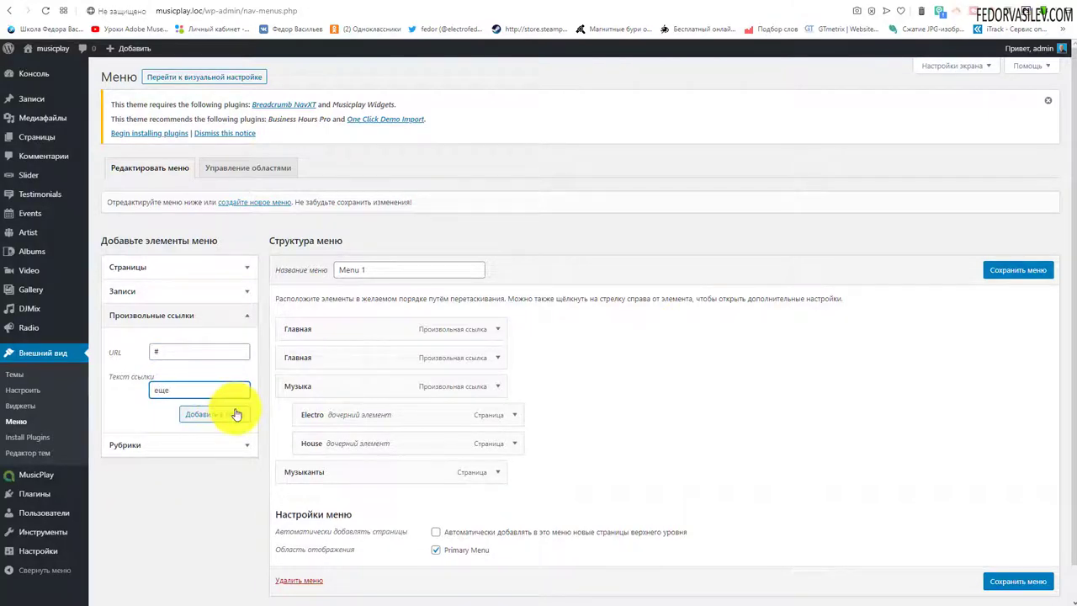
click(216, 424)
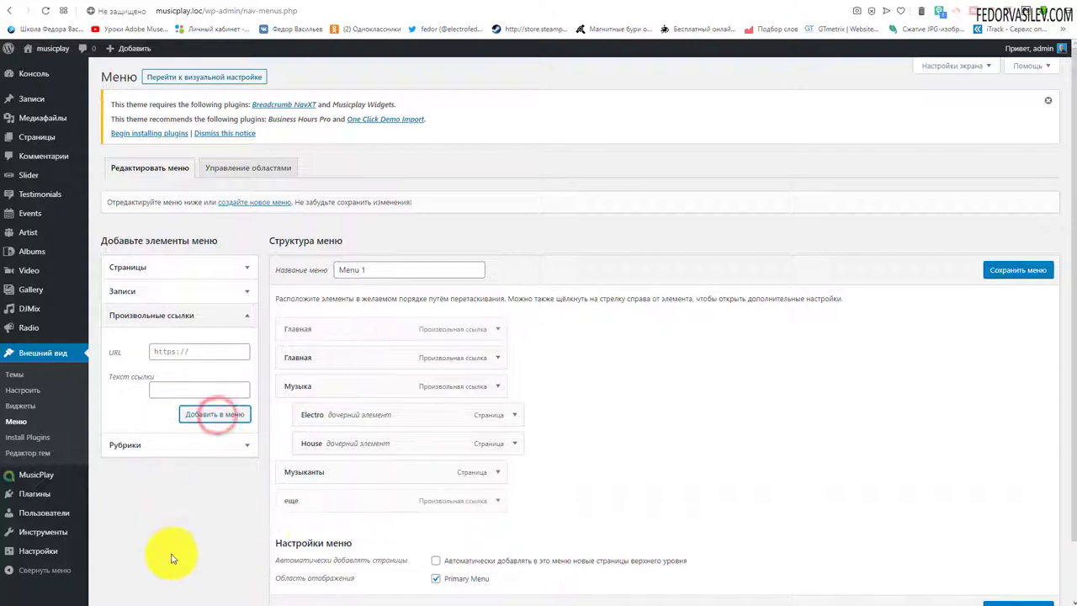
scroll(412, 492, down, 1)
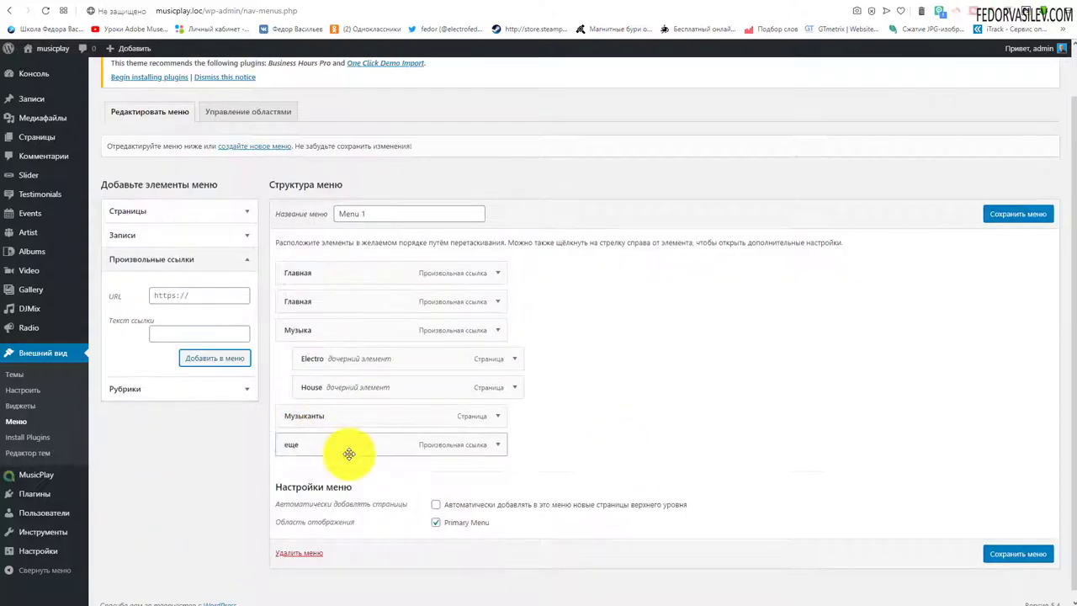
Step: Remove the duplicate Главная item from the menu structure
click(501, 301)
click(499, 297)
click(497, 271)
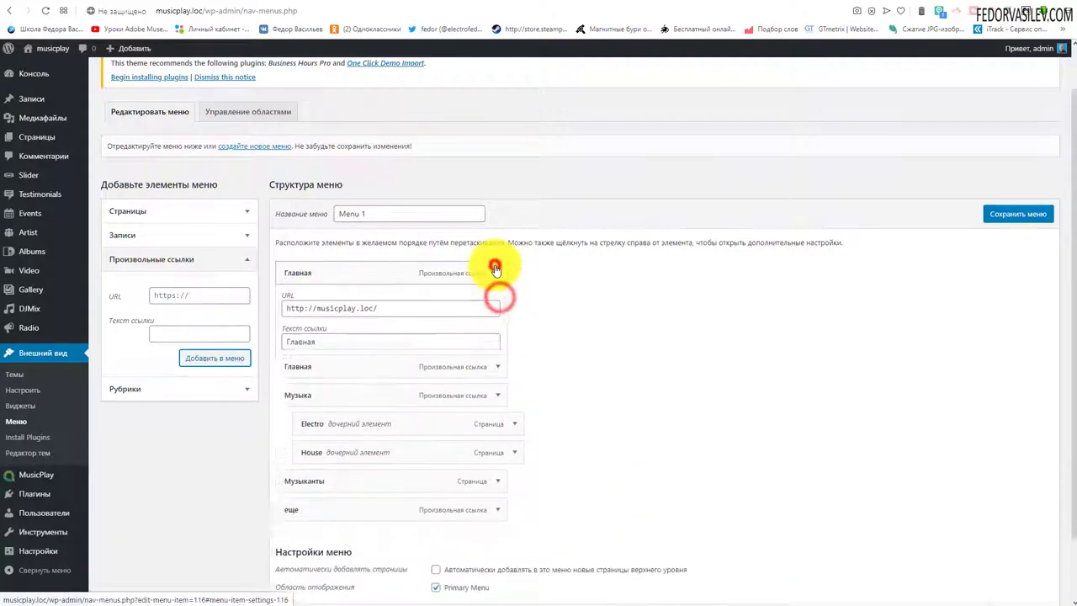
click(497, 268)
click(498, 308)
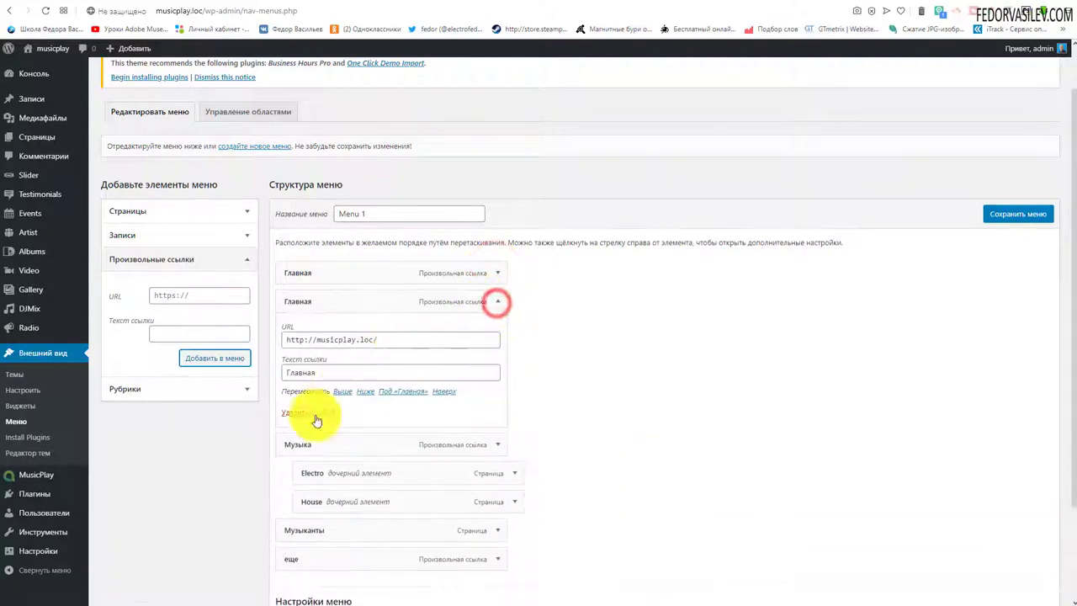
click(296, 416)
Step: Add the «Фото» page to Menu 1 as a child of «еще» and save the menu
click(148, 237)
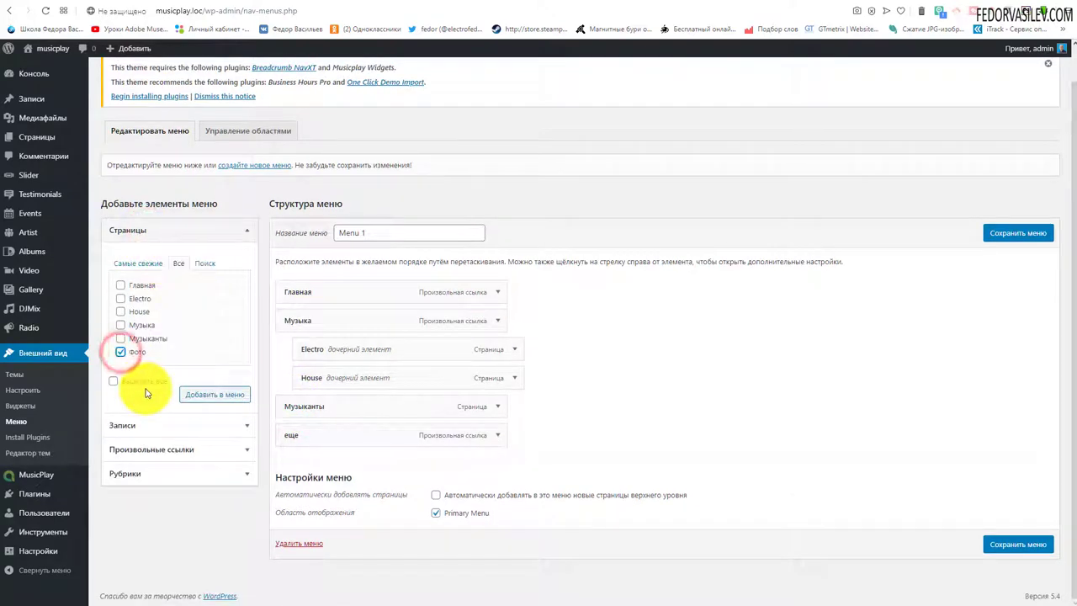
click(208, 393)
scroll(149, 409, down, 1)
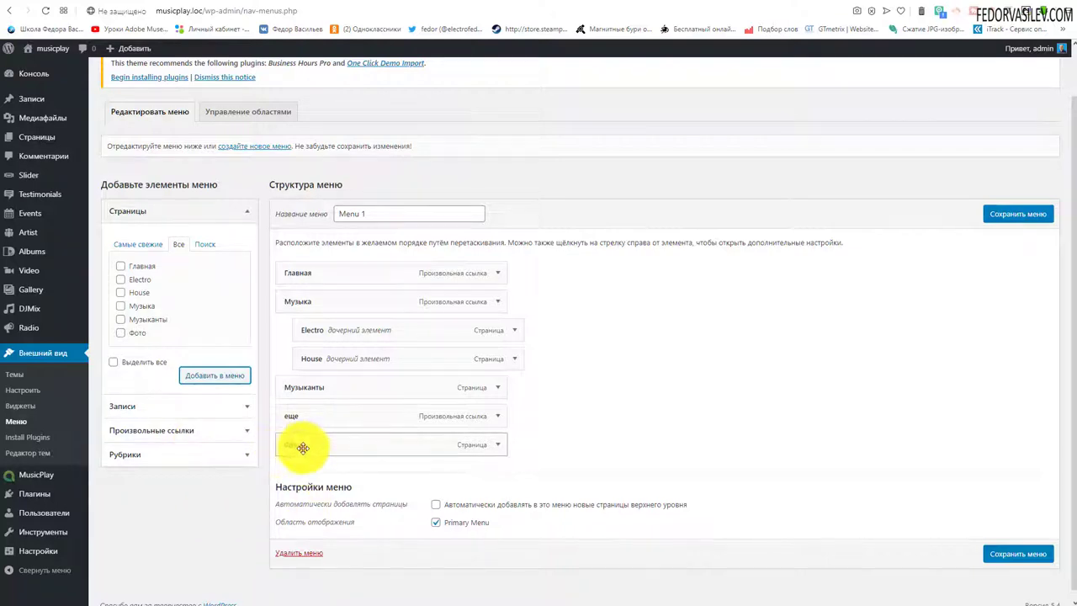
drag(303, 448, 325, 461)
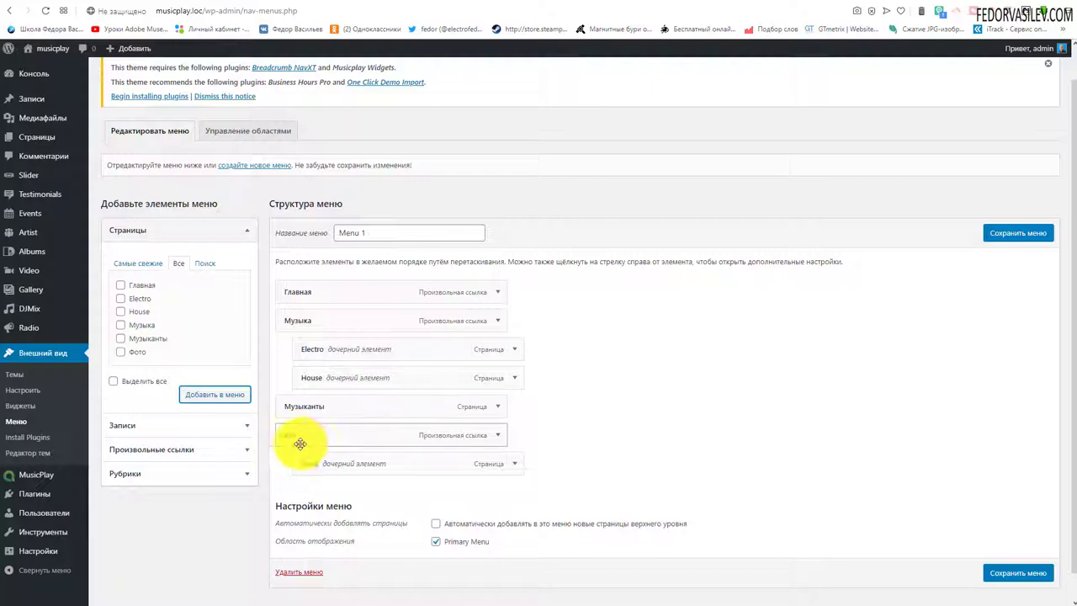
click(1017, 234)
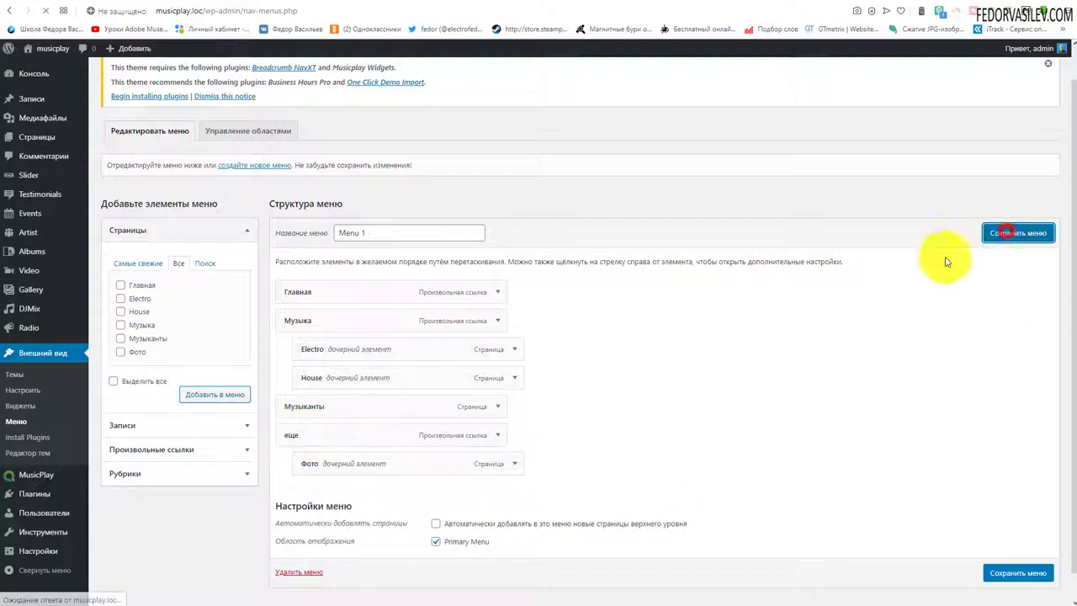
Step: Reload the site and open the «Фото» page from the «еще» submenu to examine its galleries and layout
key(ctrl+Tab)
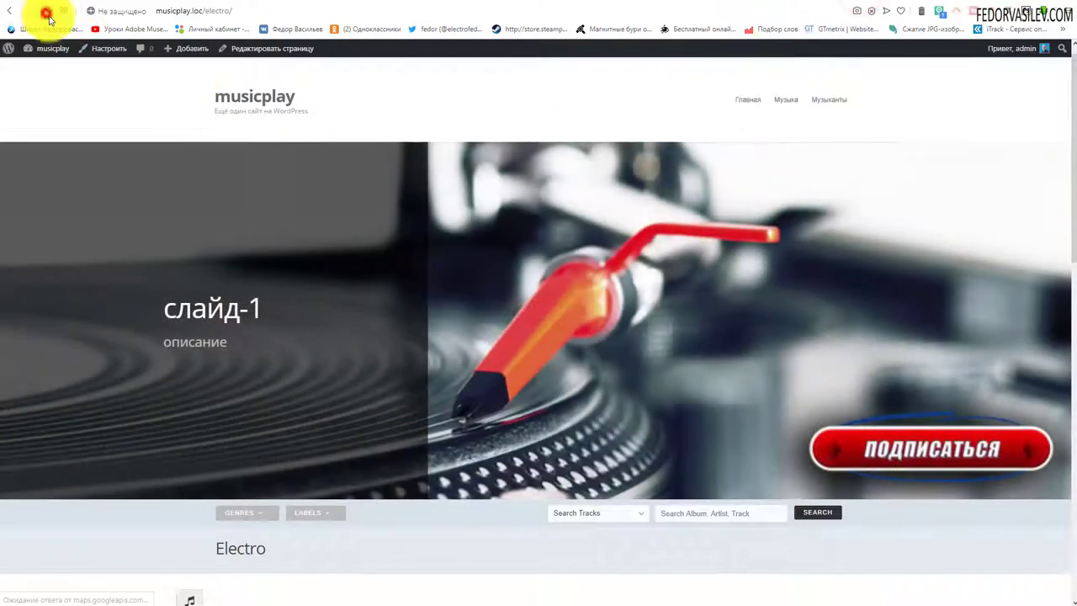
click(46, 10)
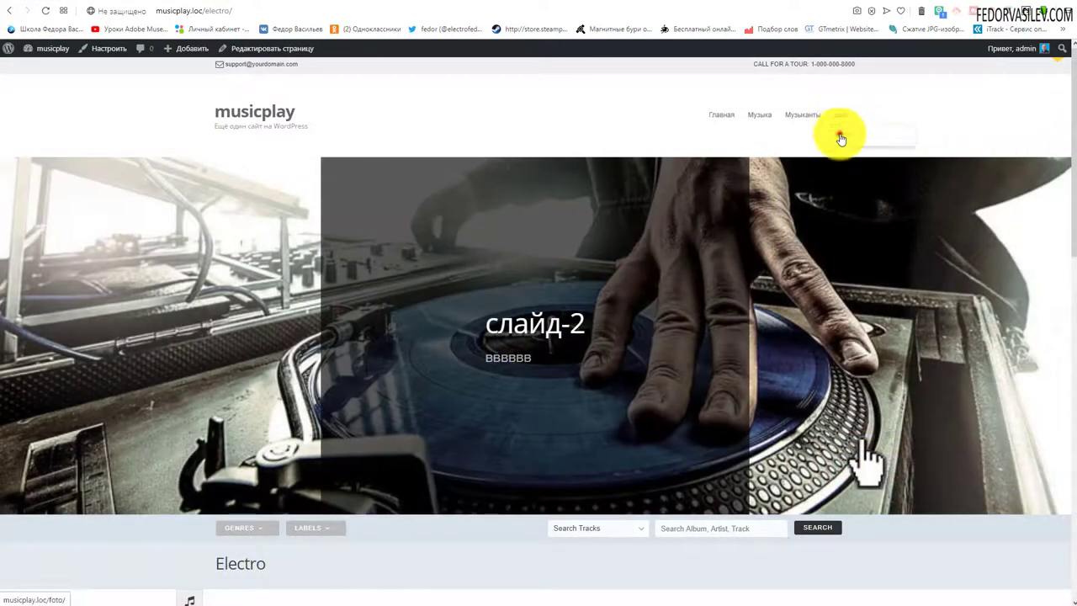
click(841, 138)
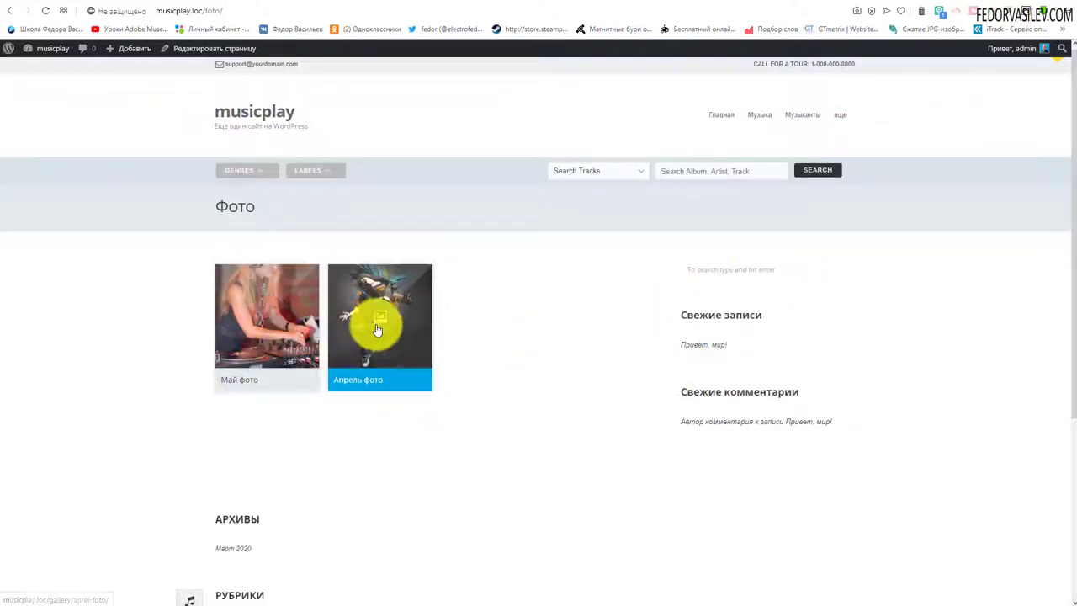
scroll(699, 291, down, 2)
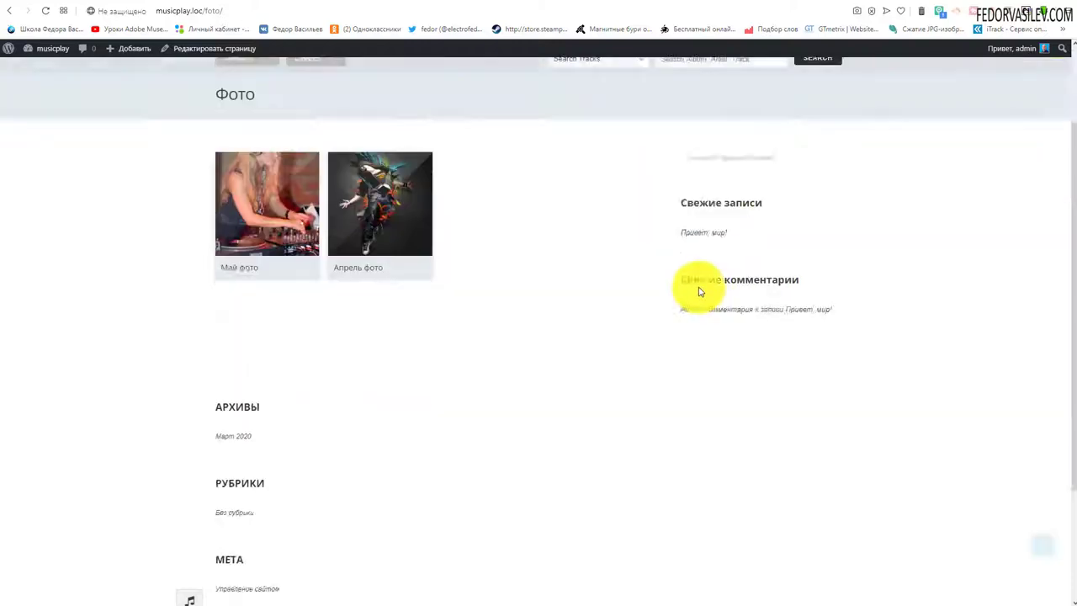
scroll(699, 291, up, 2)
Step: Edit the «Фото» page to use the full-width layout without a sidebar and update the page
click(776, 2)
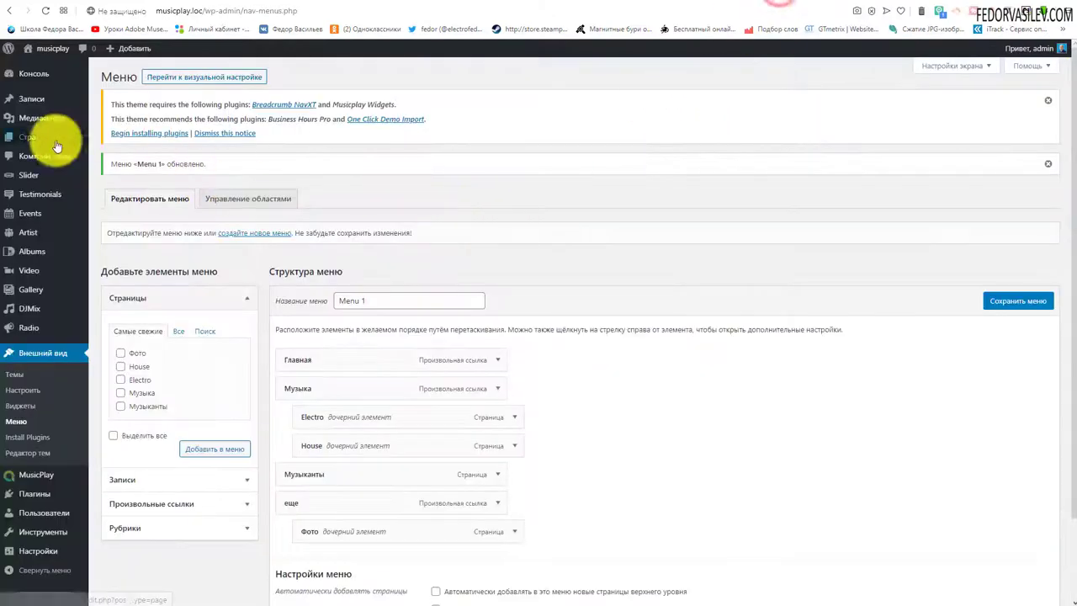
click(31, 144)
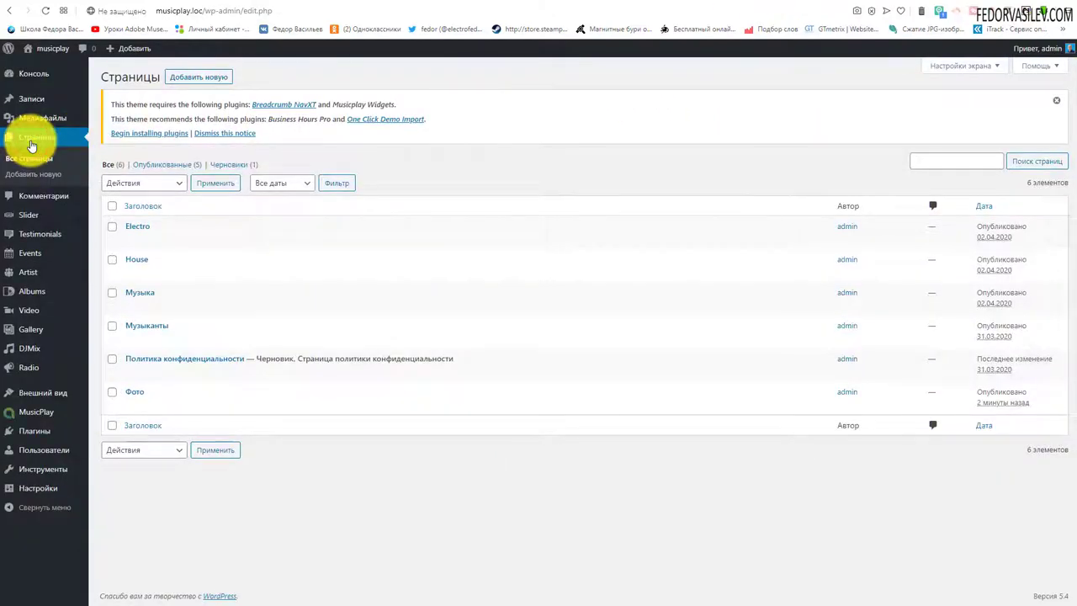
click(139, 392)
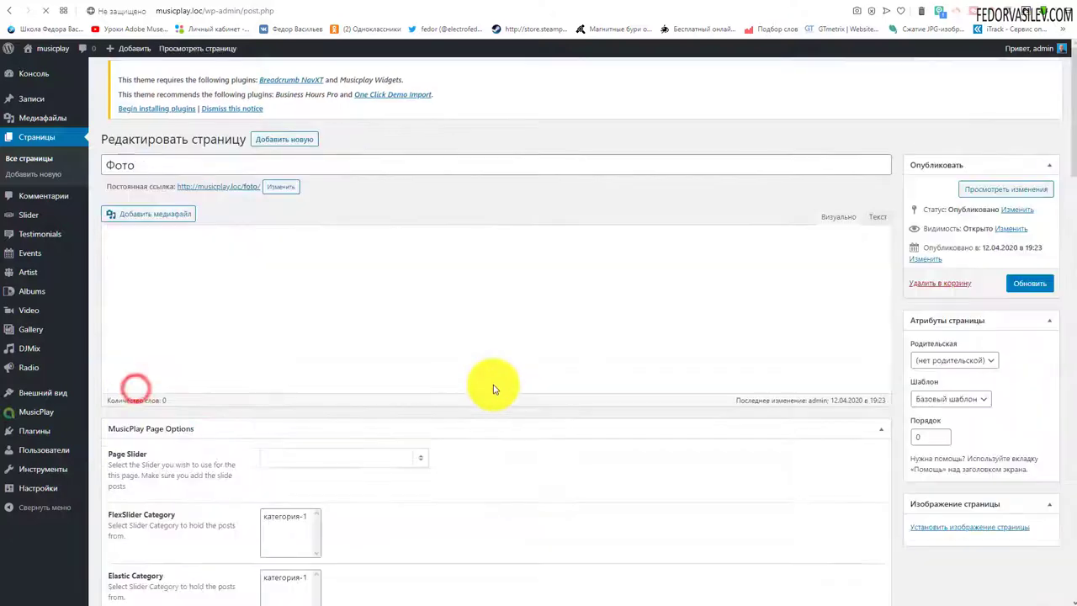
scroll(497, 385, down, 15)
click(418, 300)
scroll(534, 428, up, 15)
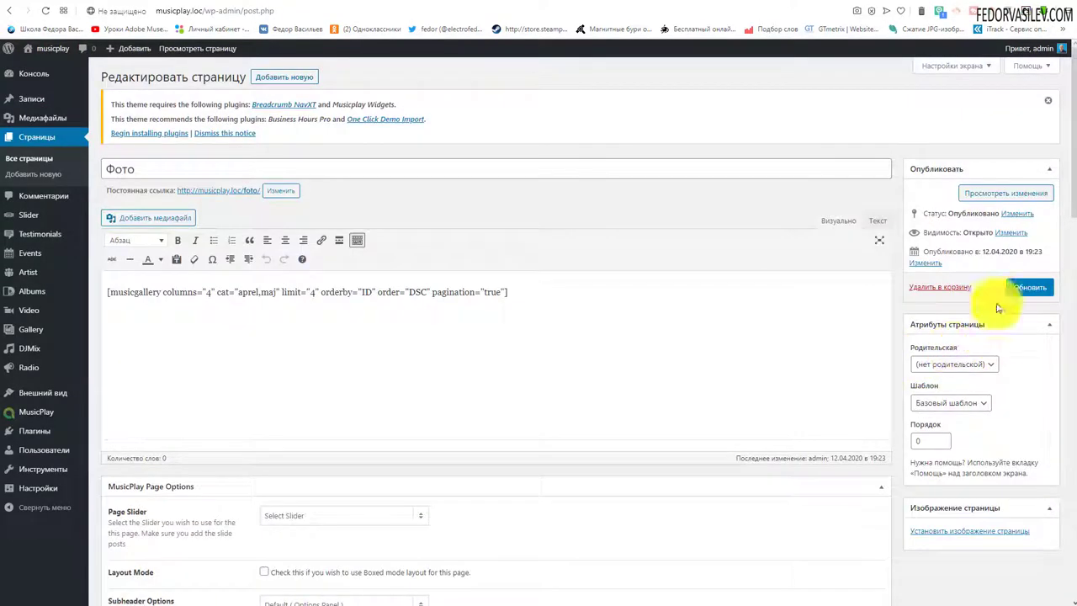
click(1010, 287)
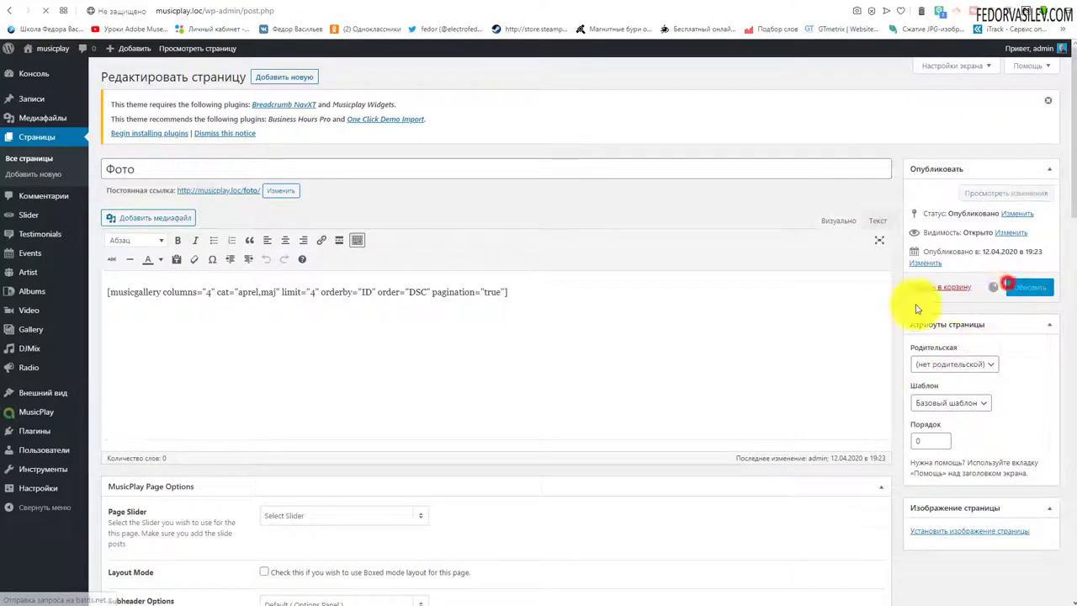
Step: Reload the «Фото» page on the site and examine its updated layout from top to bottom
click(792, 3)
key(F5)
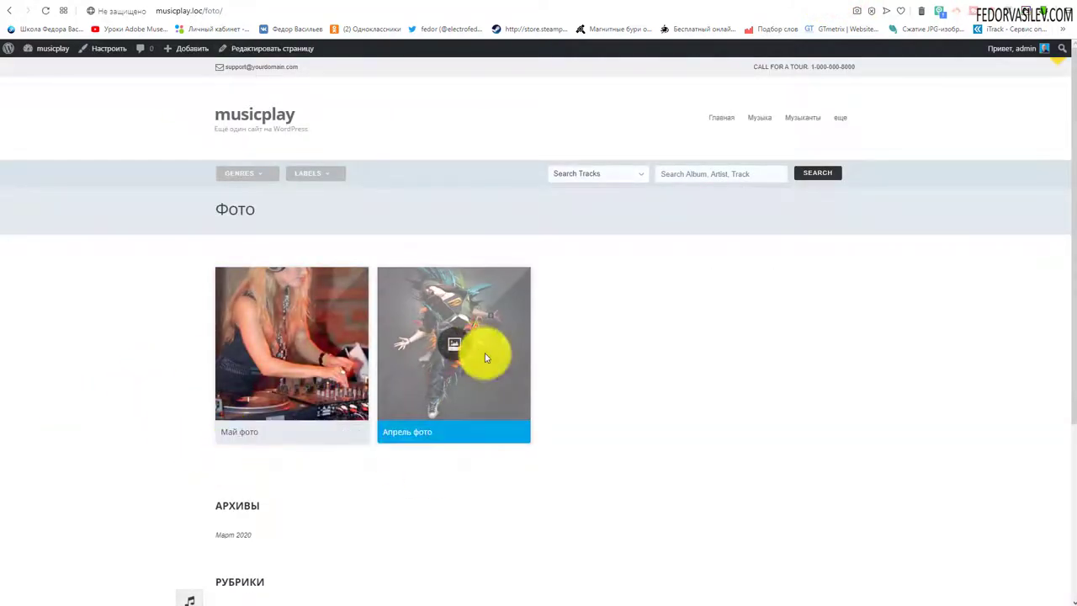
scroll(354, 387, down, 3)
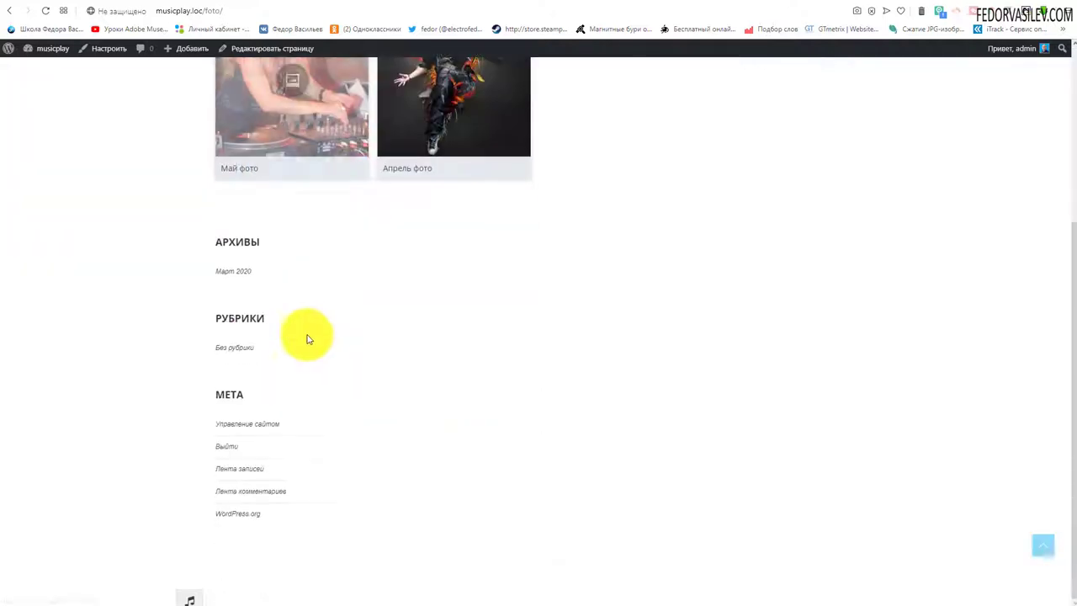
scroll(294, 354, up, 3)
Step: Open the «Апрель фото» gallery, browse its enlarged images, and return to the «Фото» page
click(449, 361)
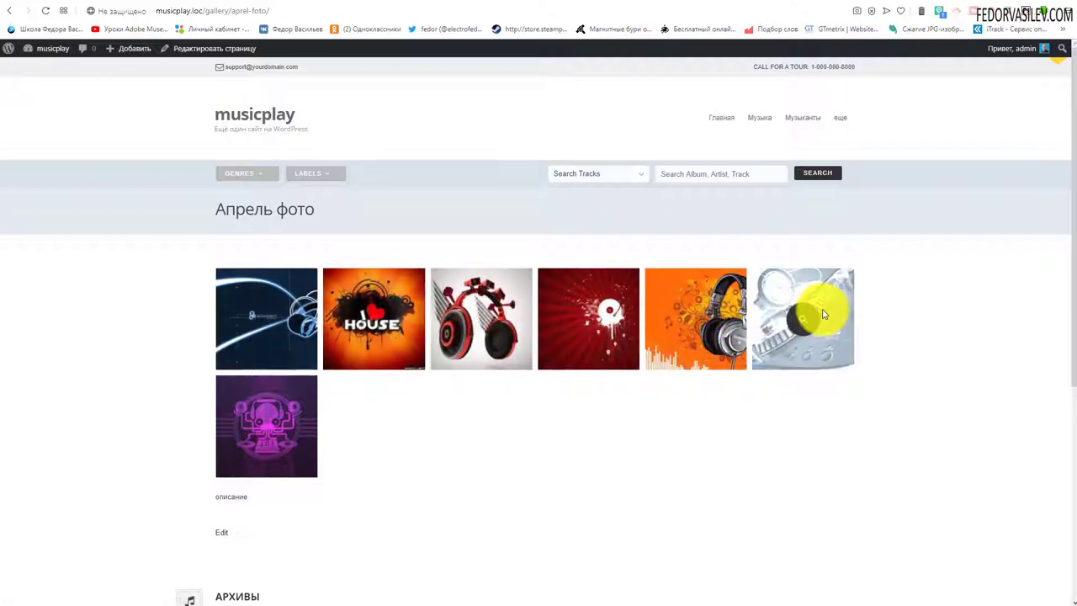
click(253, 211)
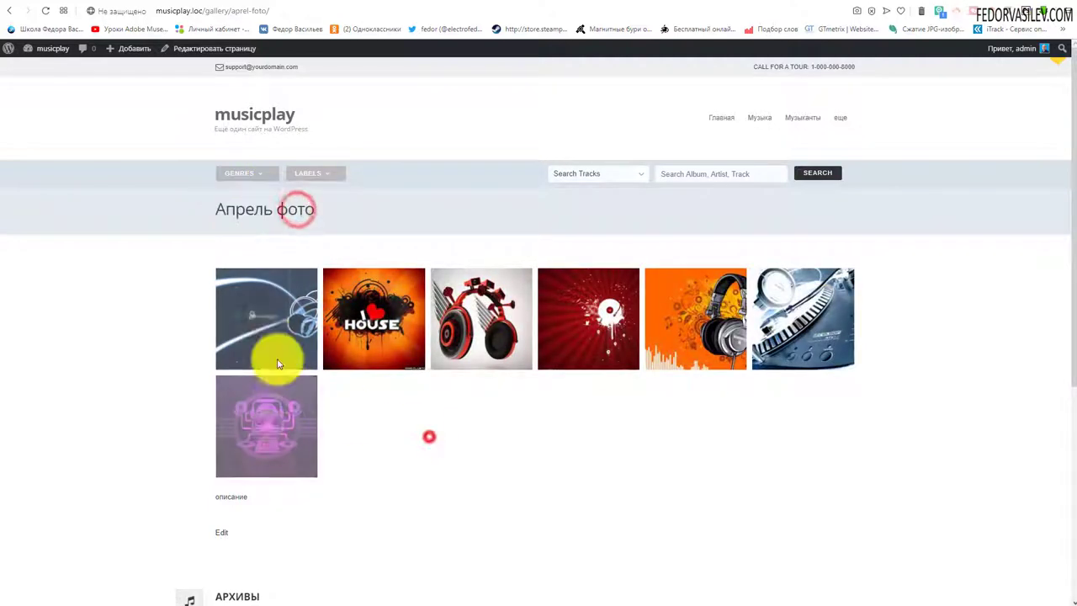
click(266, 325)
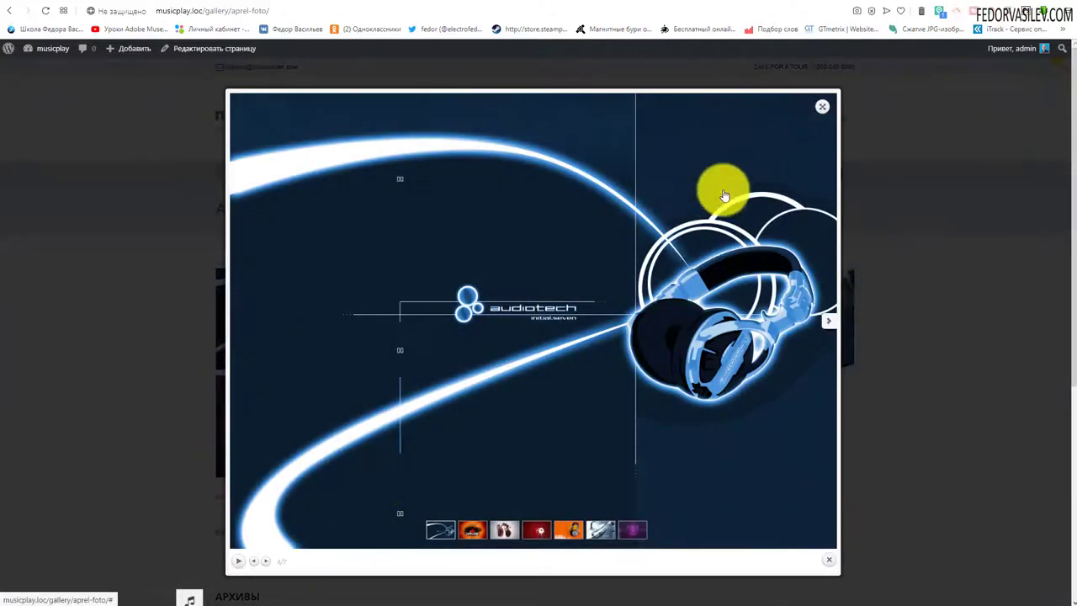
click(830, 323)
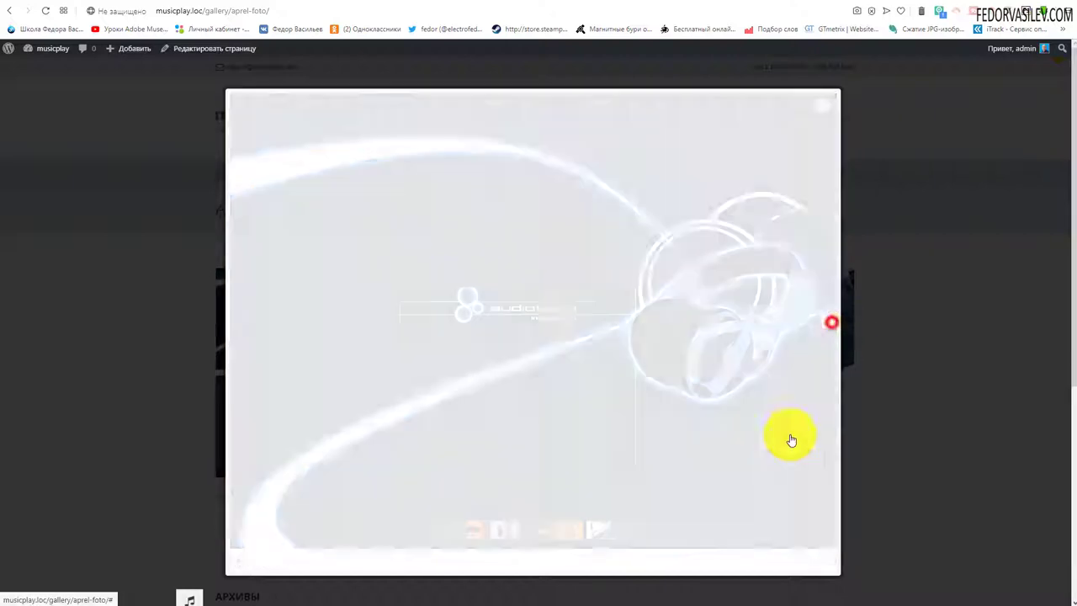
click(809, 322)
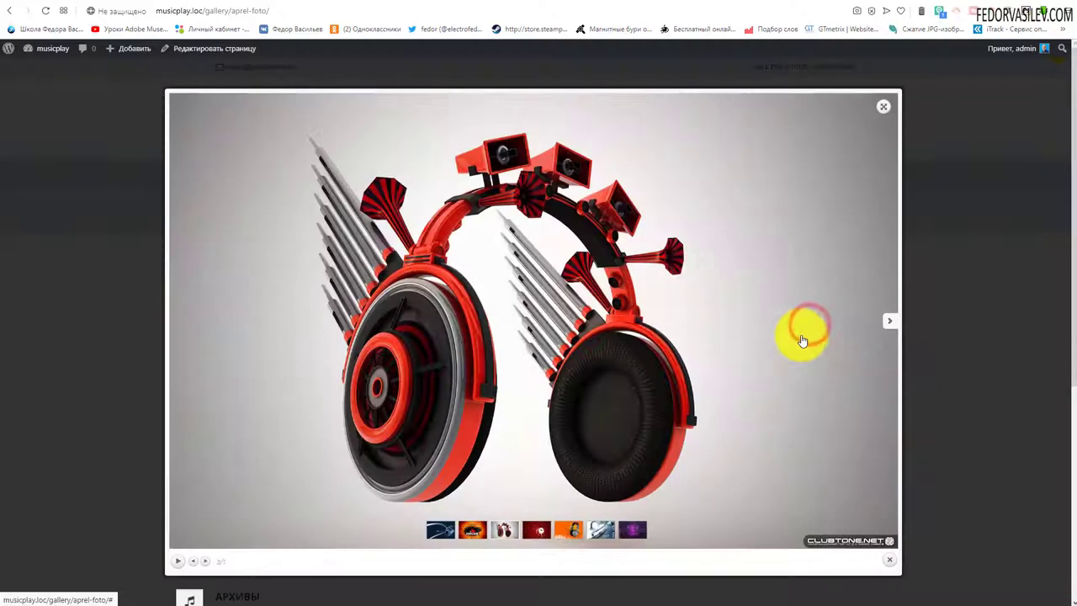
click(600, 532)
key(Escape)
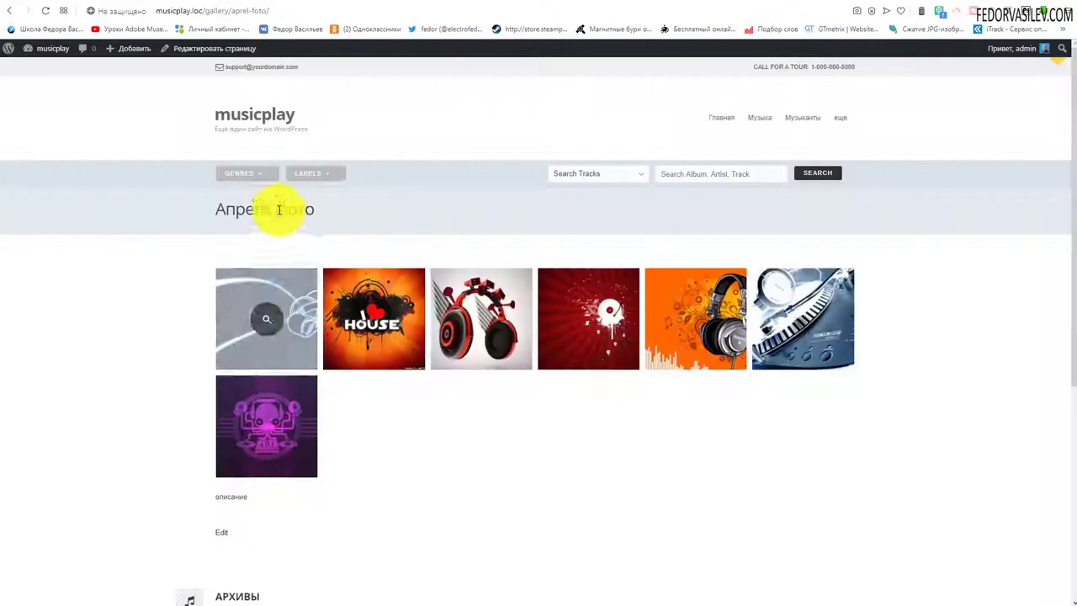
click(13, 13)
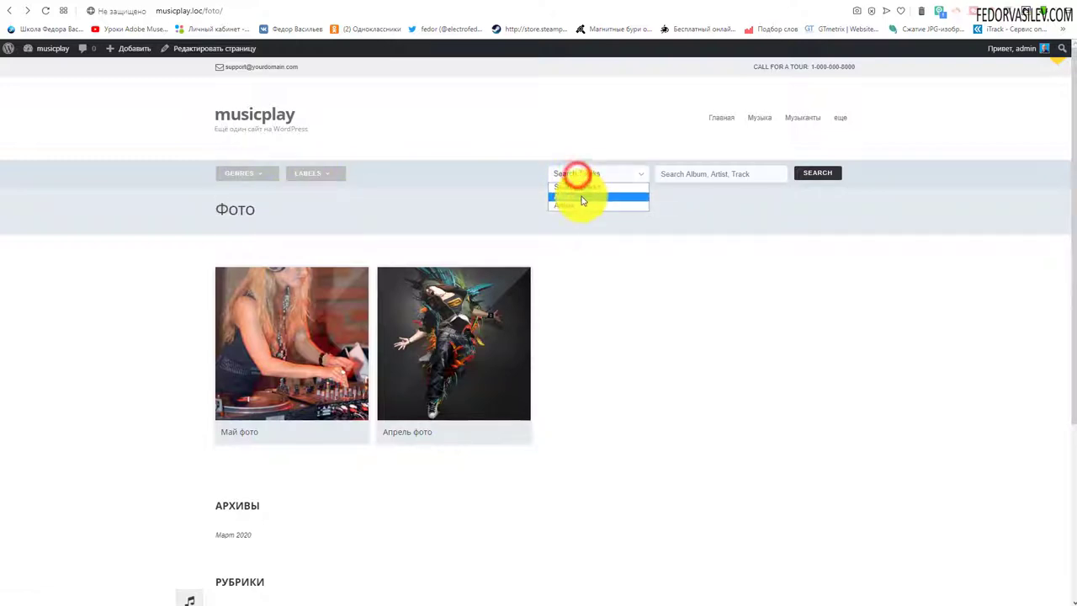
click(630, 335)
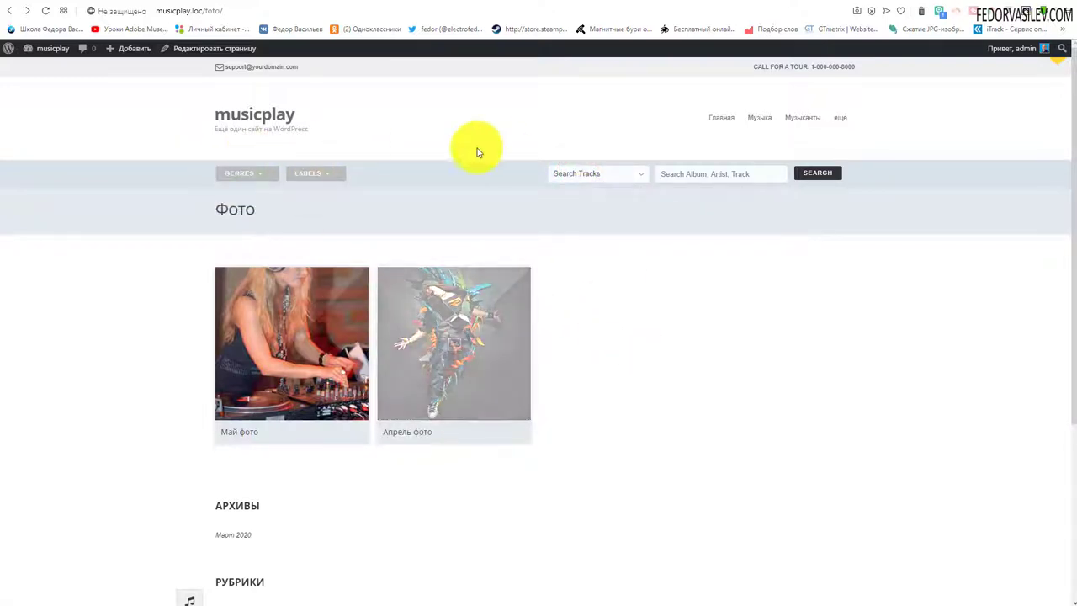
Step: Open the «Май фото» gallery on the site, browse its enlarged images, and examine the rest of the gallery page
click(274, 352)
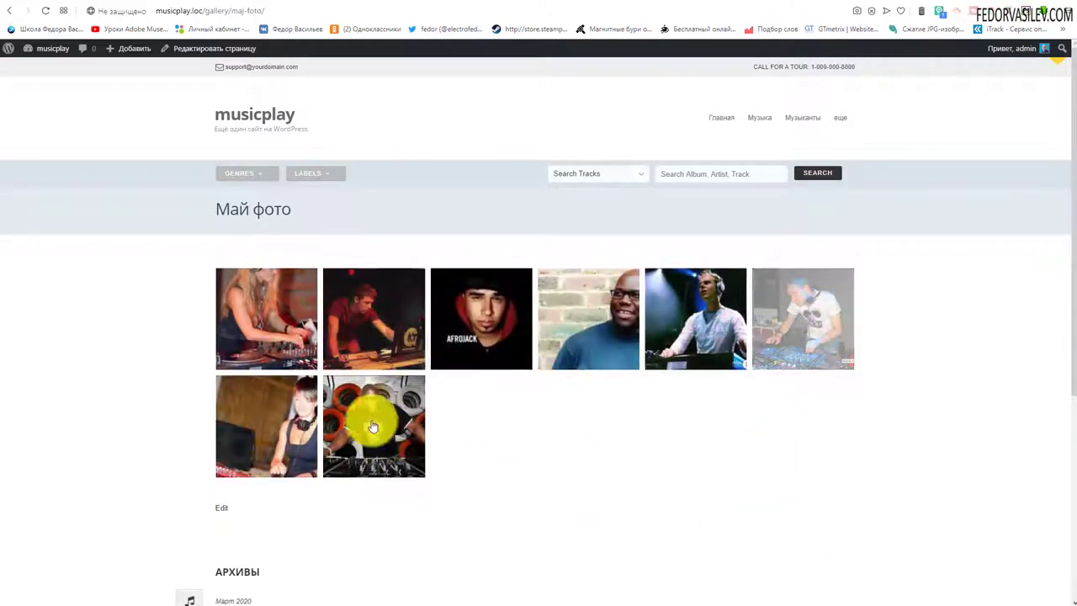
click(365, 319)
mouse_move(496, 428)
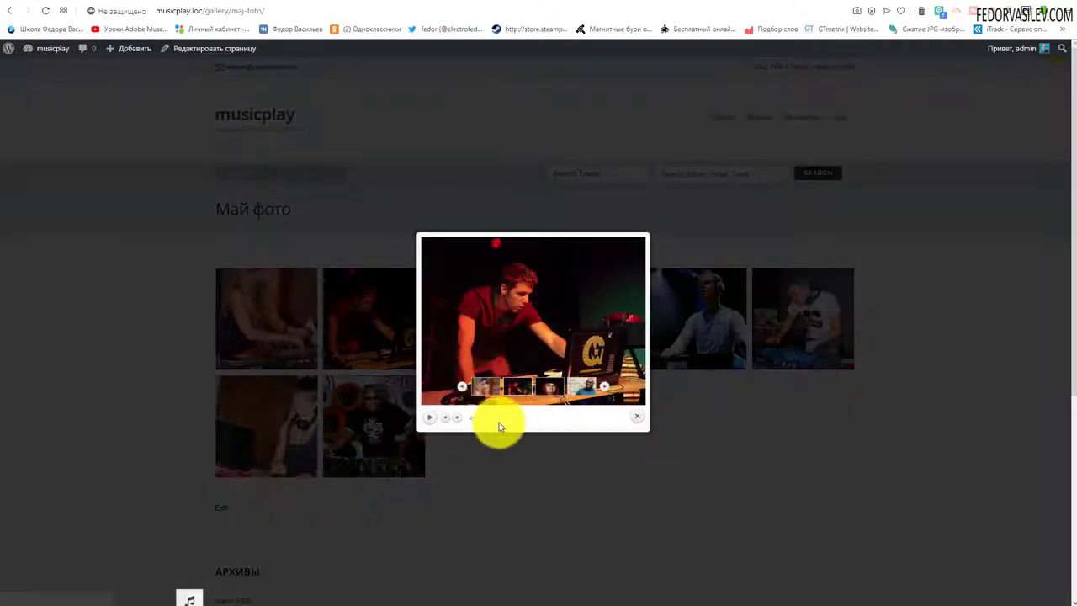
click(640, 324)
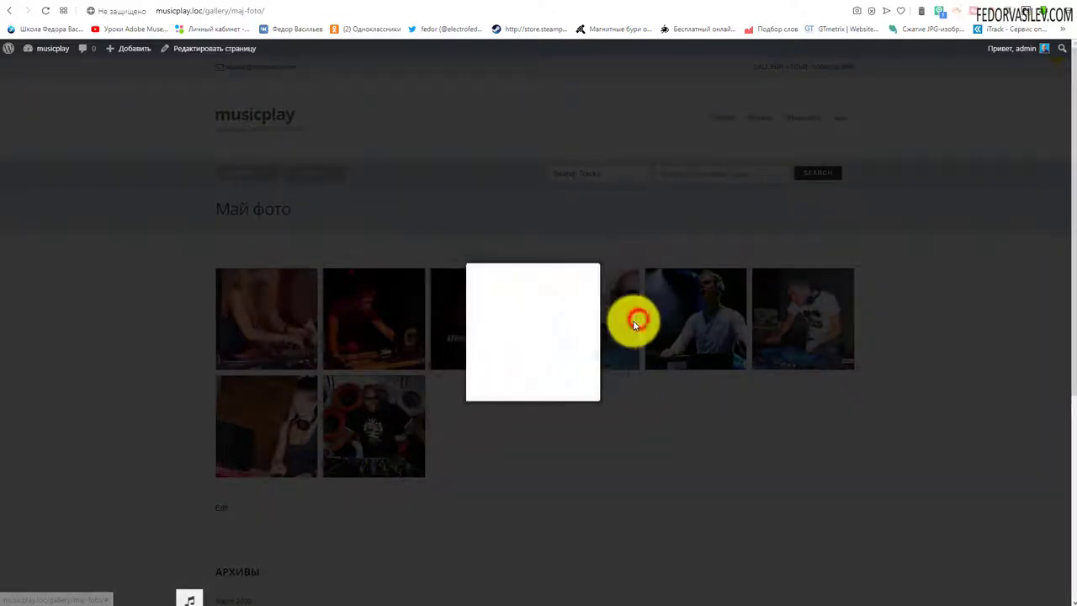
click(571, 329)
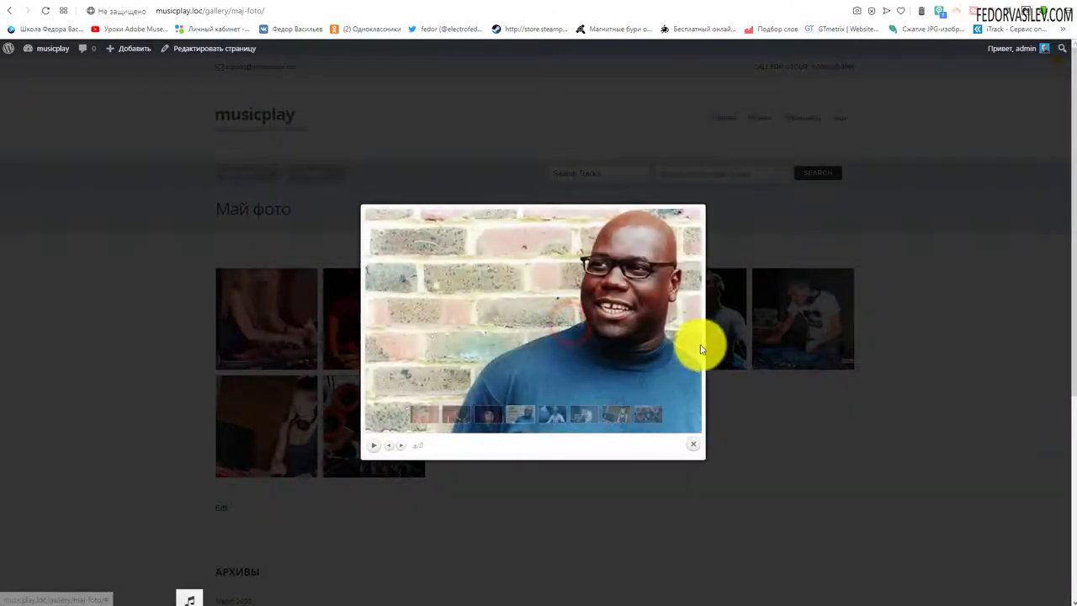
click(694, 325)
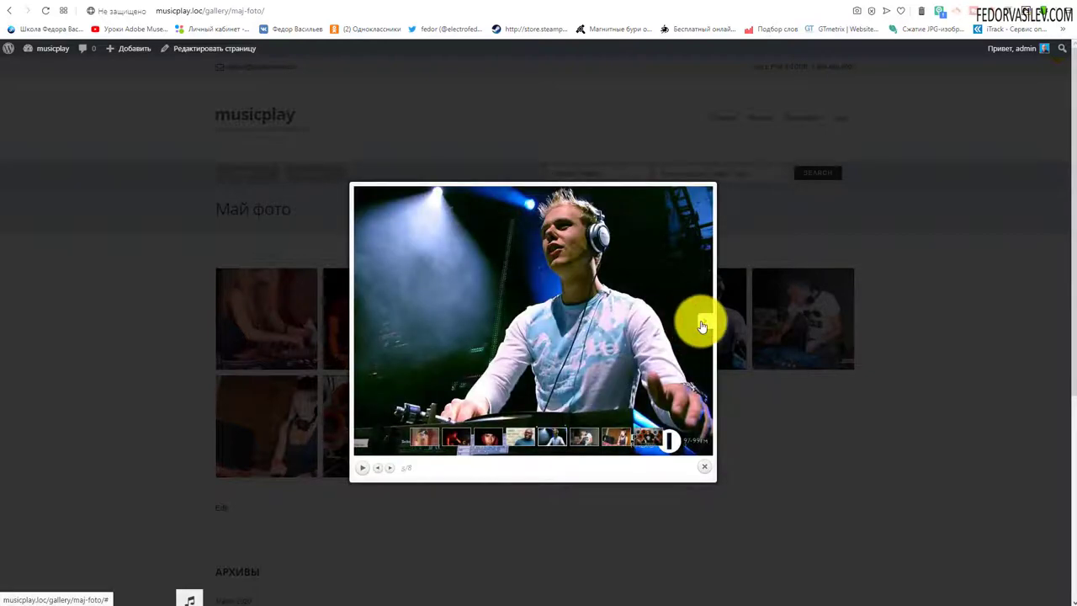
click(703, 325)
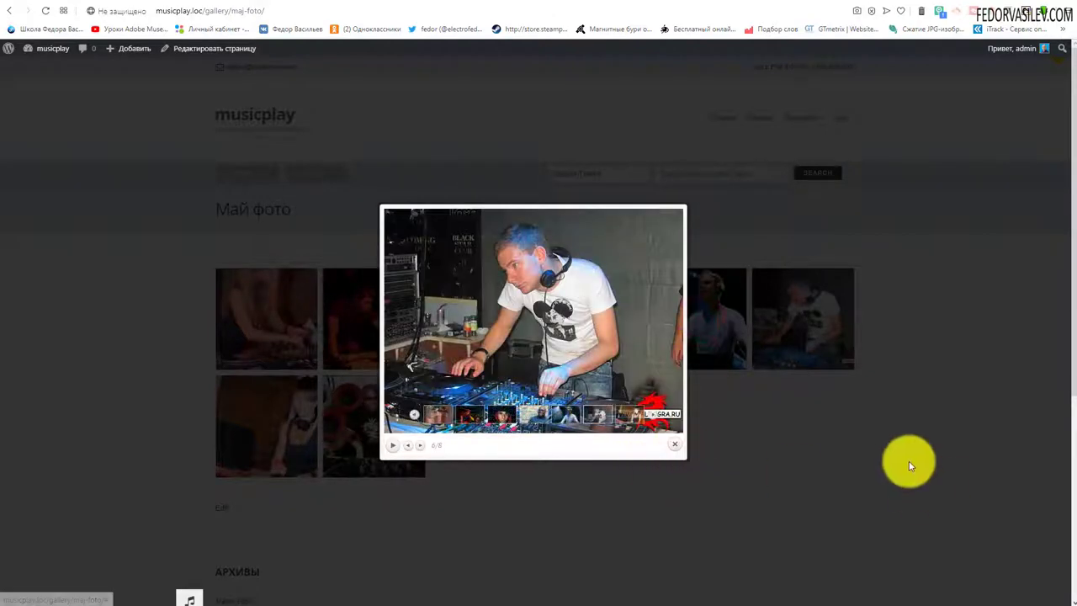
click(871, 404)
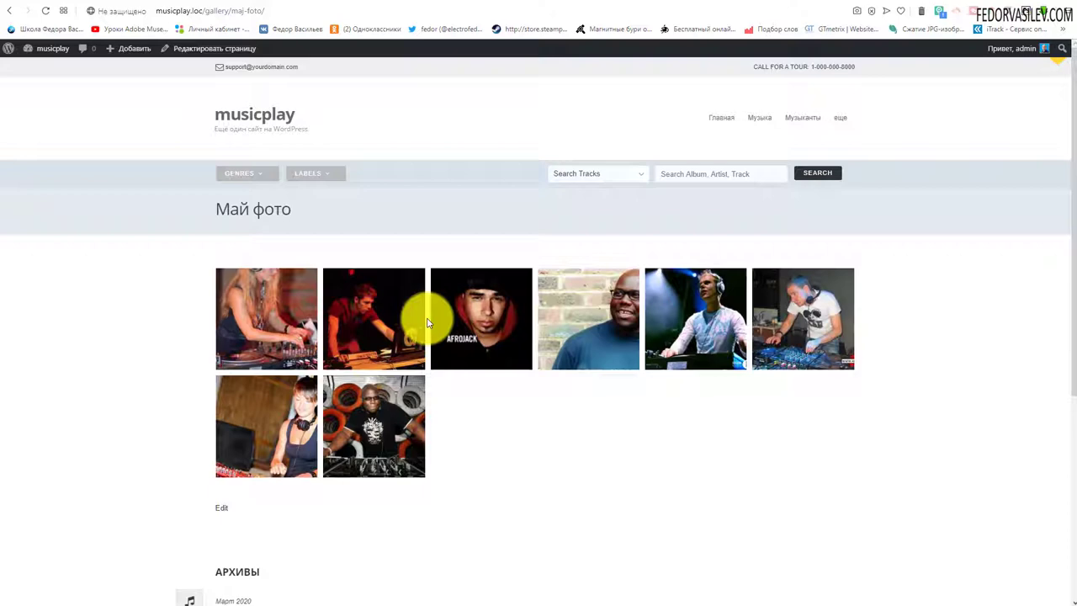
scroll(427, 322, down, 3)
scroll(435, 313, up, 4)
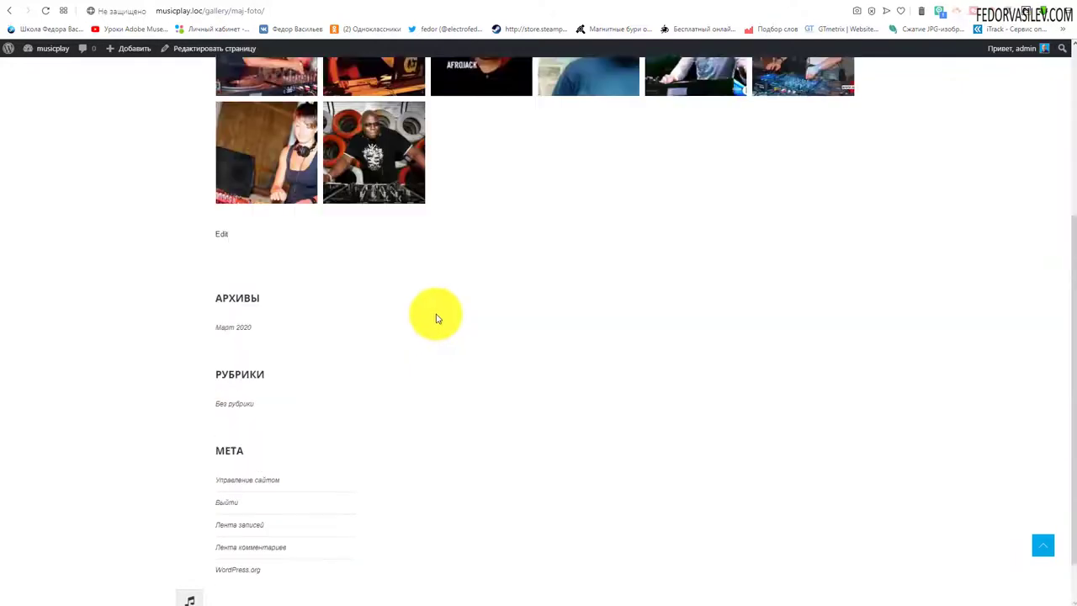
Step: Disable the custom search bar for the «Фото» page, update the page, and check the result on the site
click(783, 8)
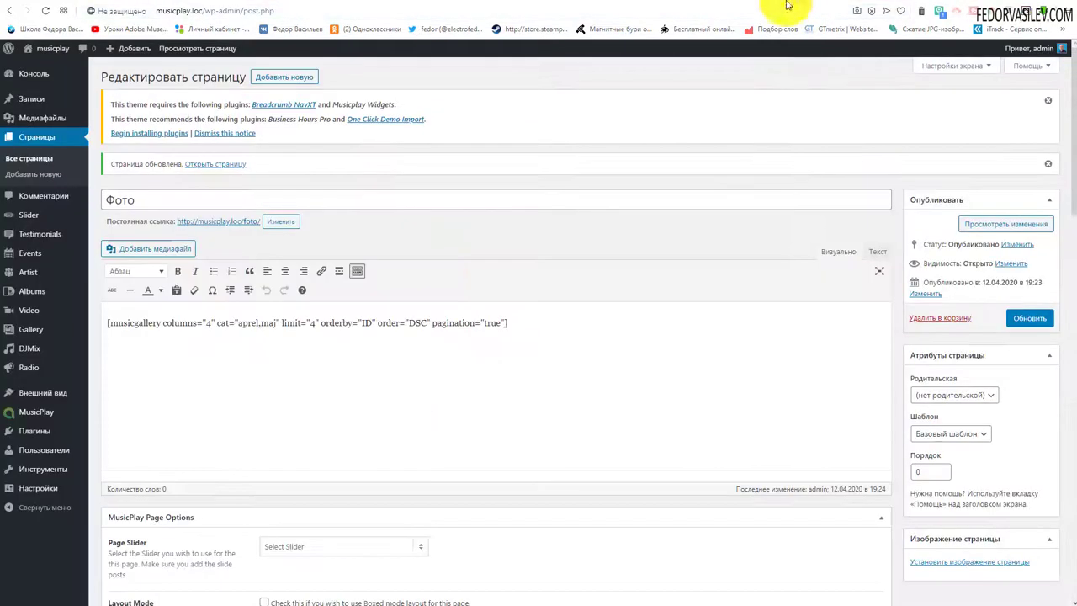
scroll(445, 284, down, 9)
scroll(555, 400, up, 2)
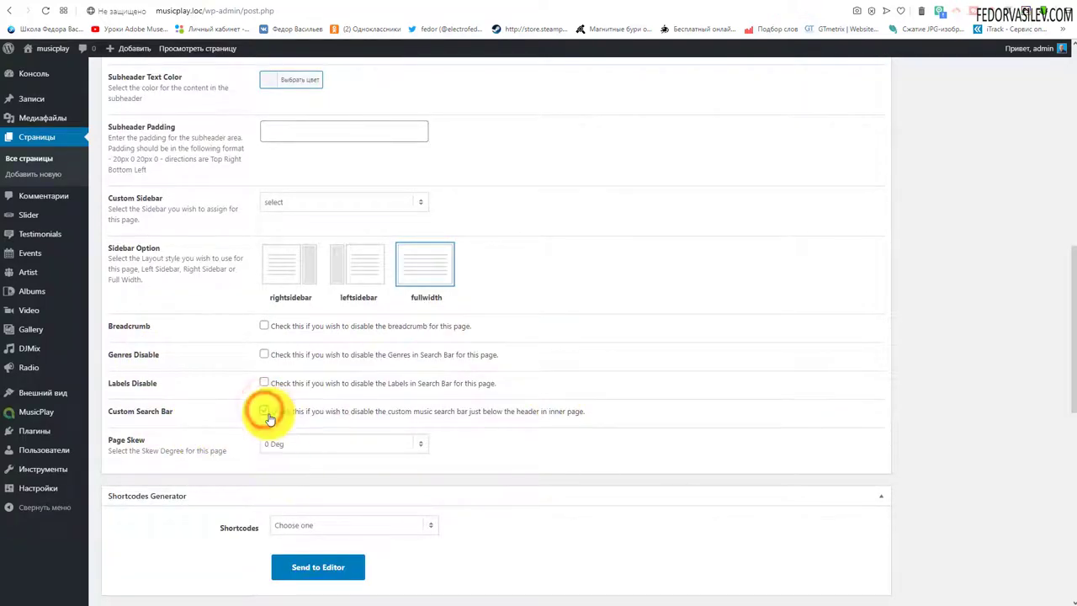
scroll(783, 375, up, 10)
click(1013, 324)
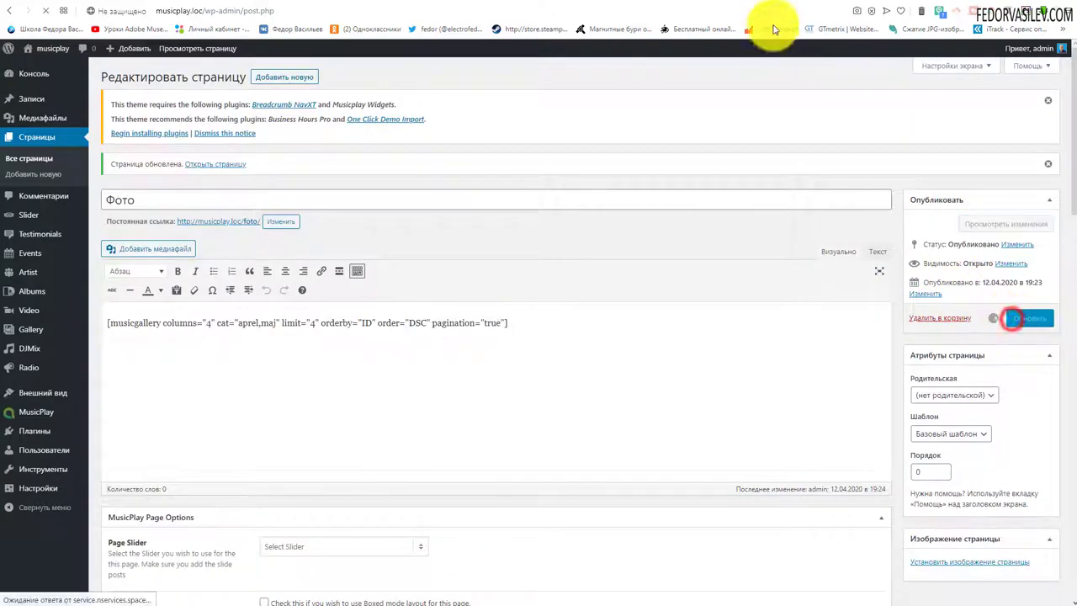
click(769, 11)
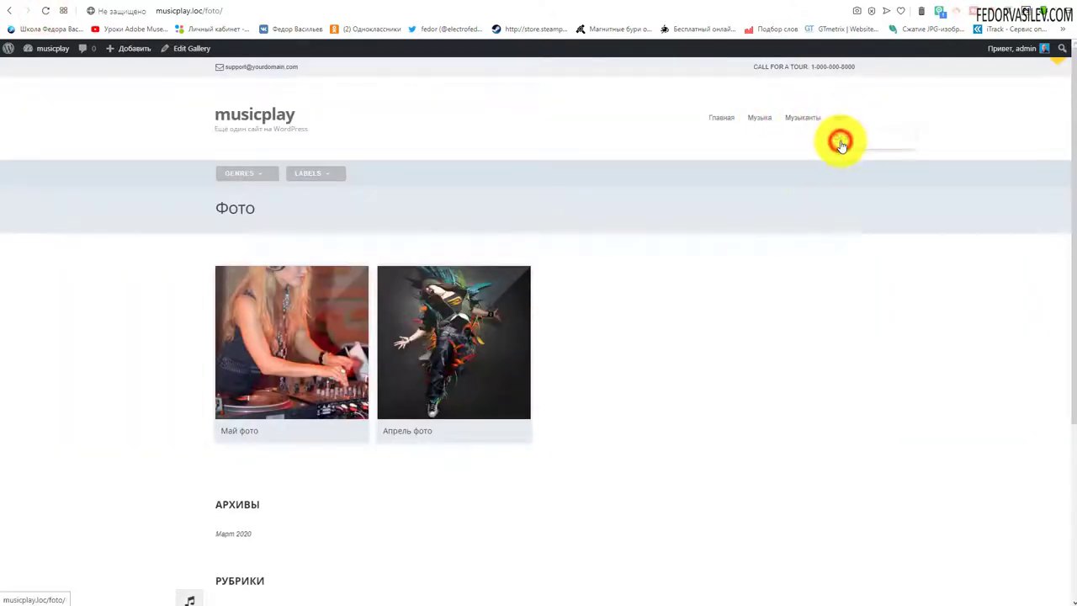
mouse_move(246, 175)
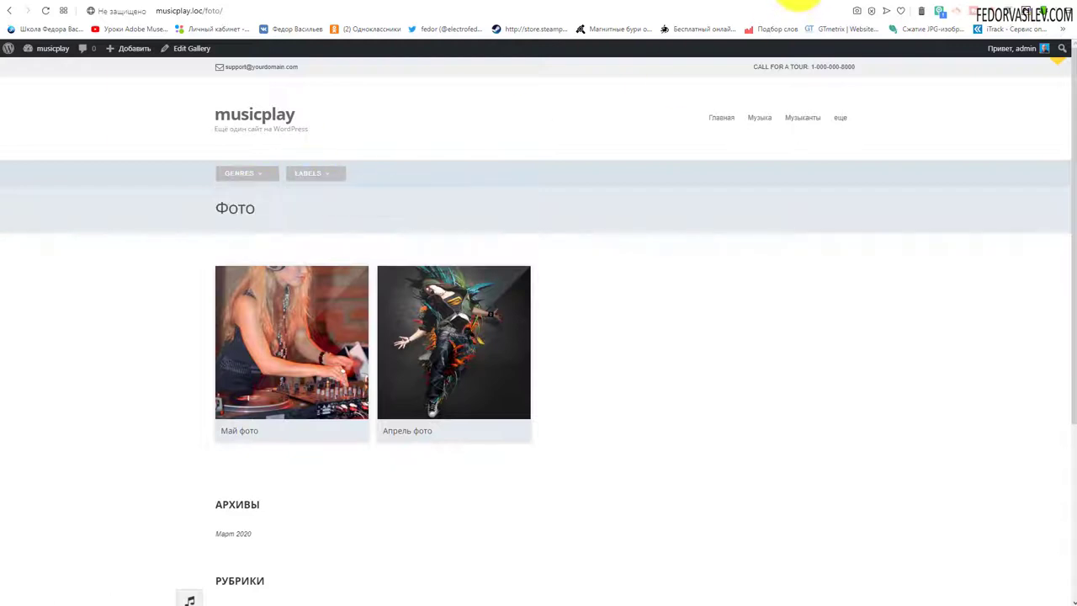
Step: Disable the genres and labels in the «Фото» page options, update the page, and reload it on the site
click(798, 7)
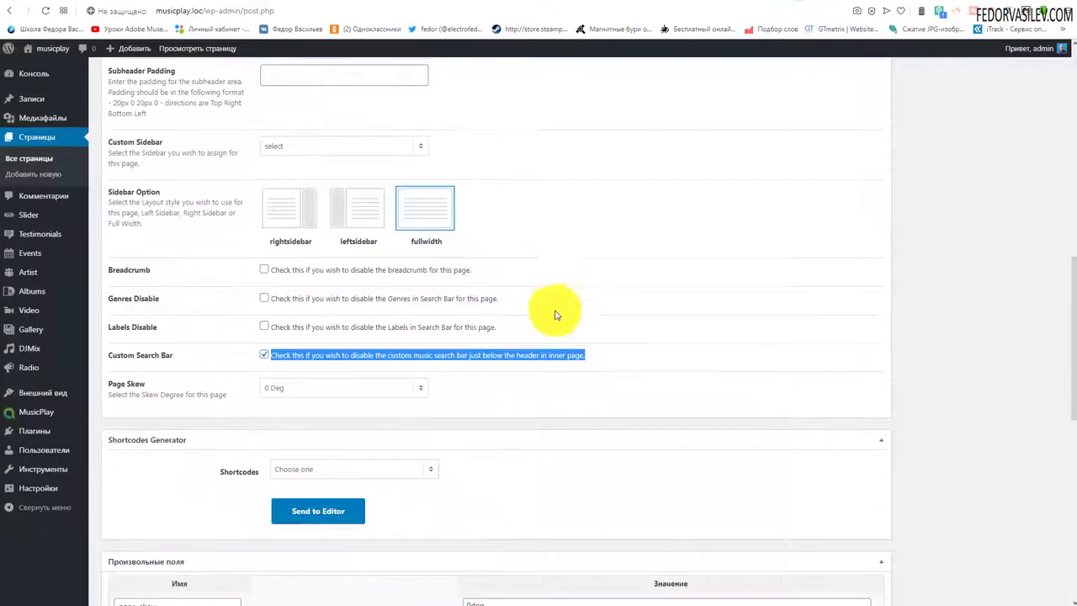
click(264, 298)
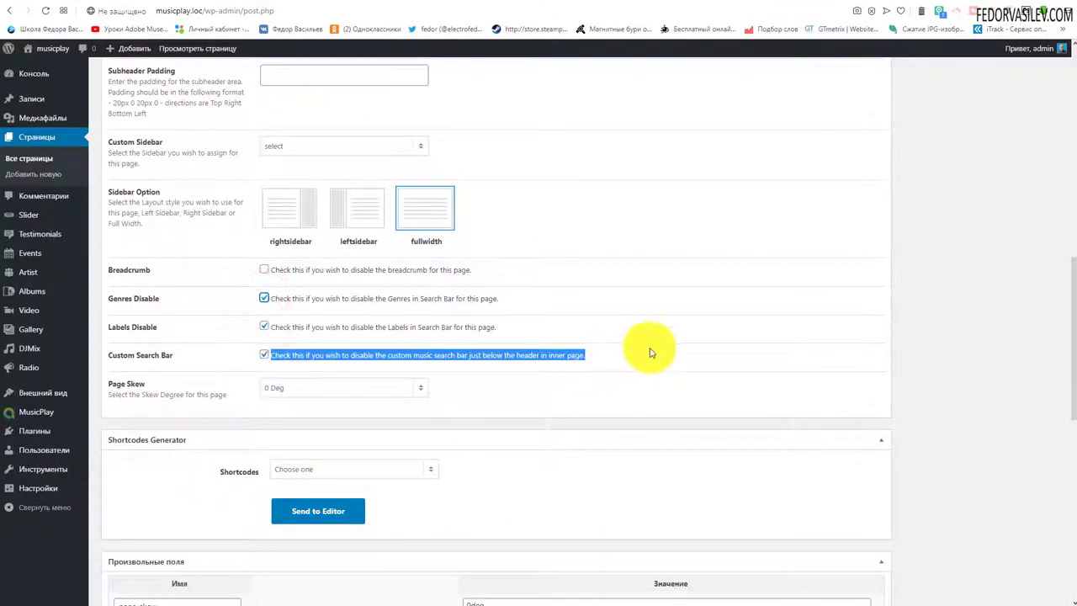
scroll(945, 180, up, 15)
click(1014, 206)
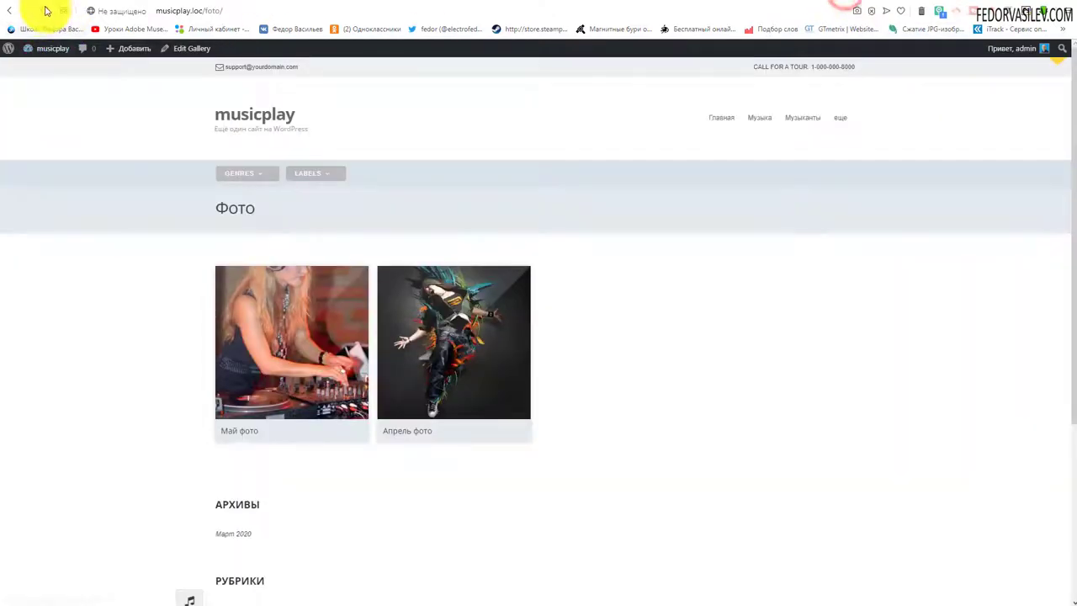
click(46, 11)
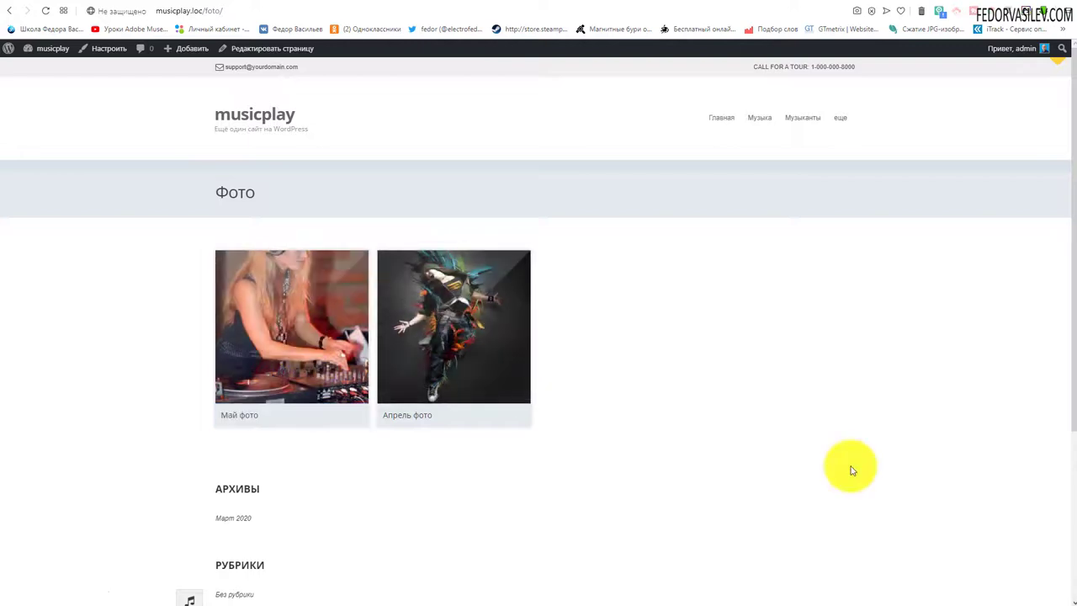
Step: Check the «Май фото» gallery on the site, then disable its genres, labels and custom search bar and update the gallery
click(290, 328)
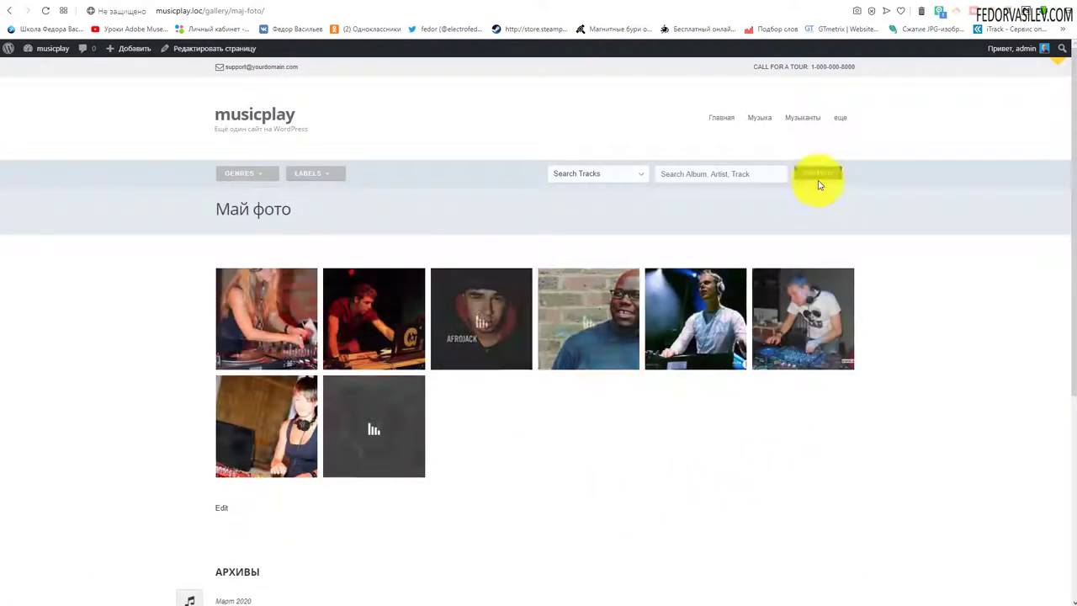
click(830, 5)
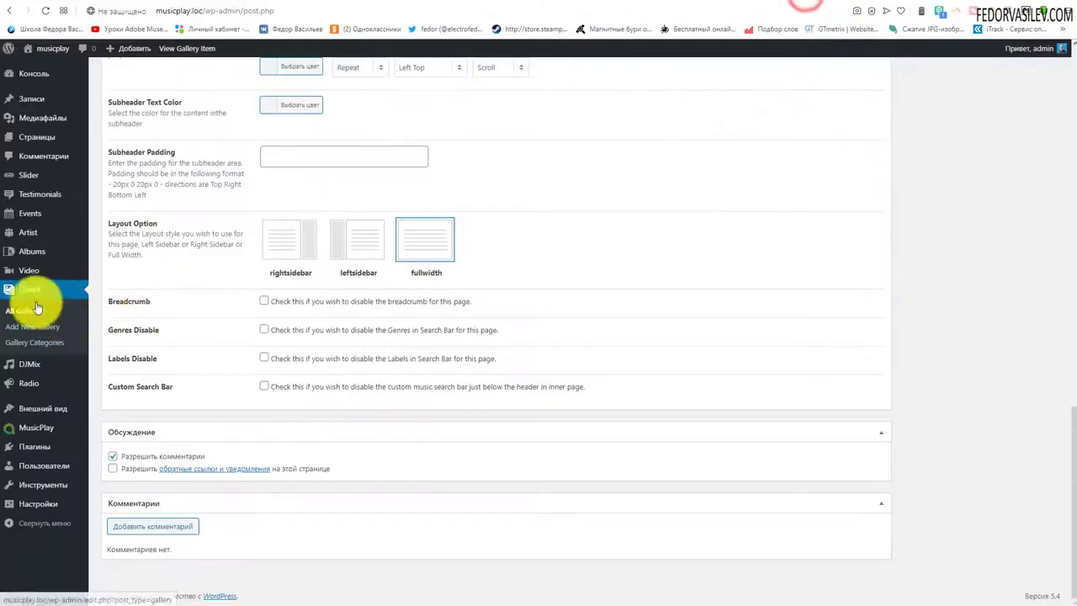
scroll(216, 325, up, 7)
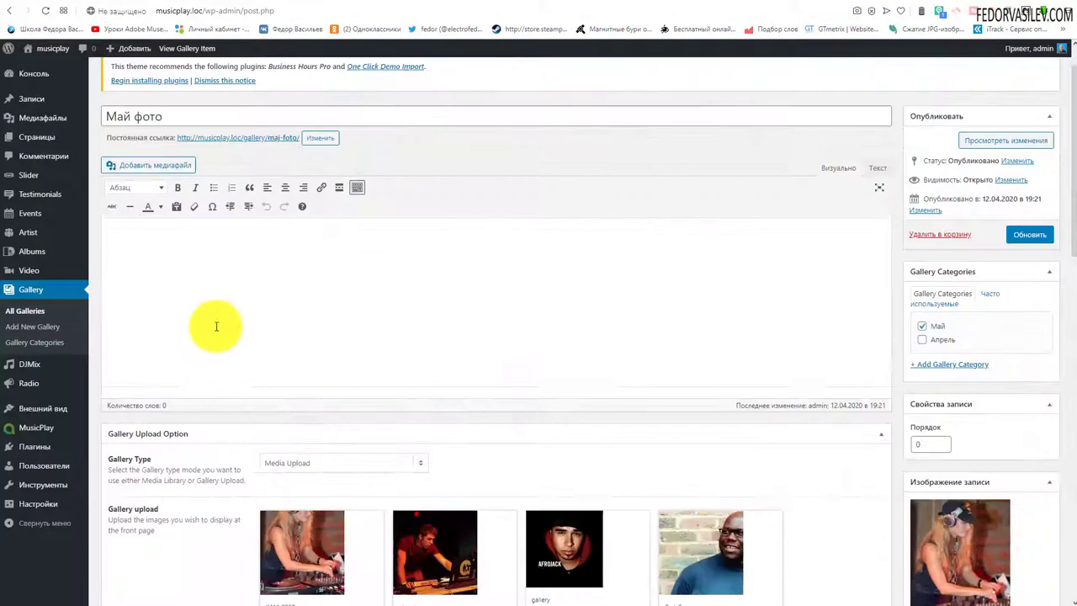
drag(168, 168, 91, 168)
scroll(428, 228, down, 4)
scroll(429, 228, down, 10)
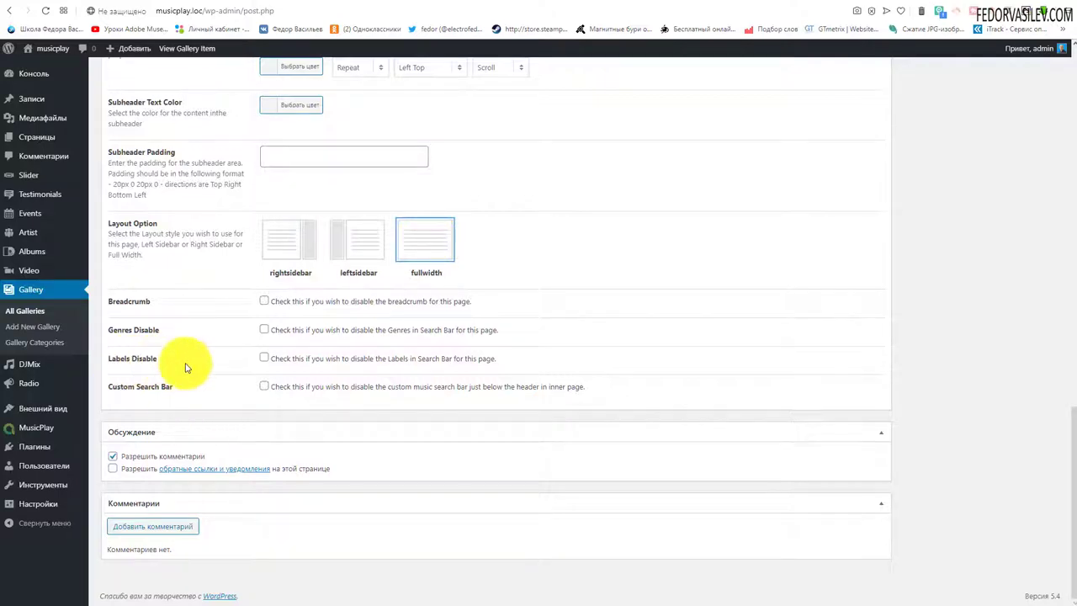
click(264, 330)
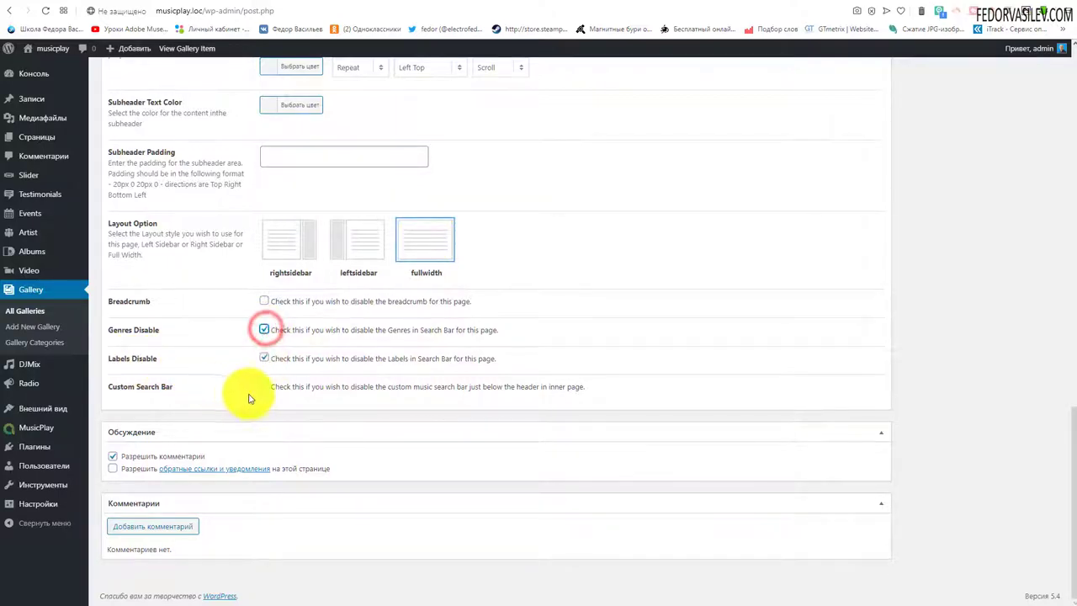
scroll(620, 413, up, 15)
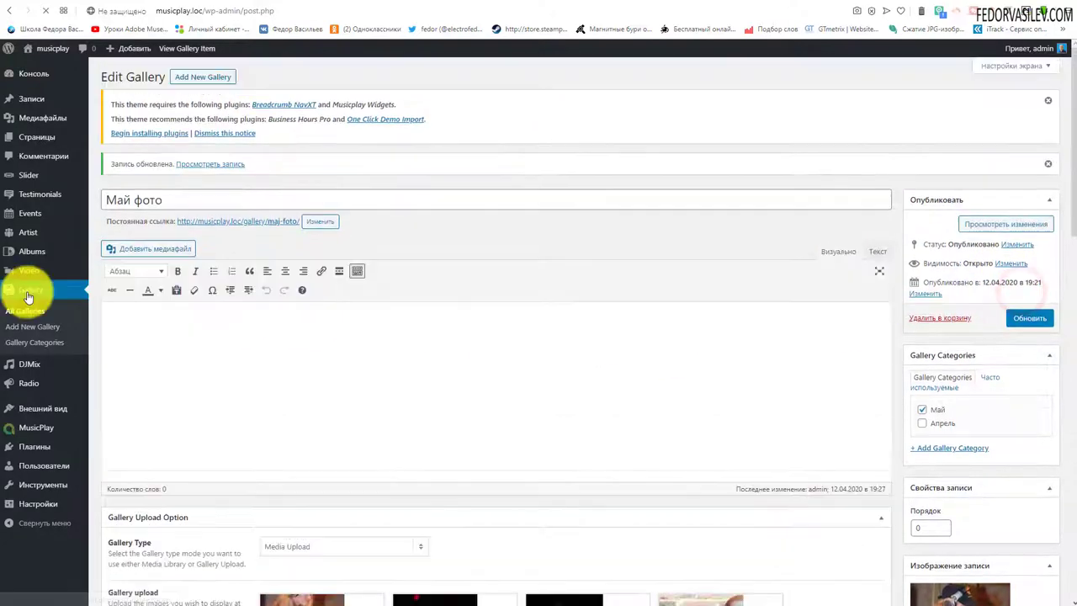
Step: Open the «Апрель фото» gallery for editing, disable its genres, labels and custom search bar, and update the gallery
click(17, 288)
click(148, 285)
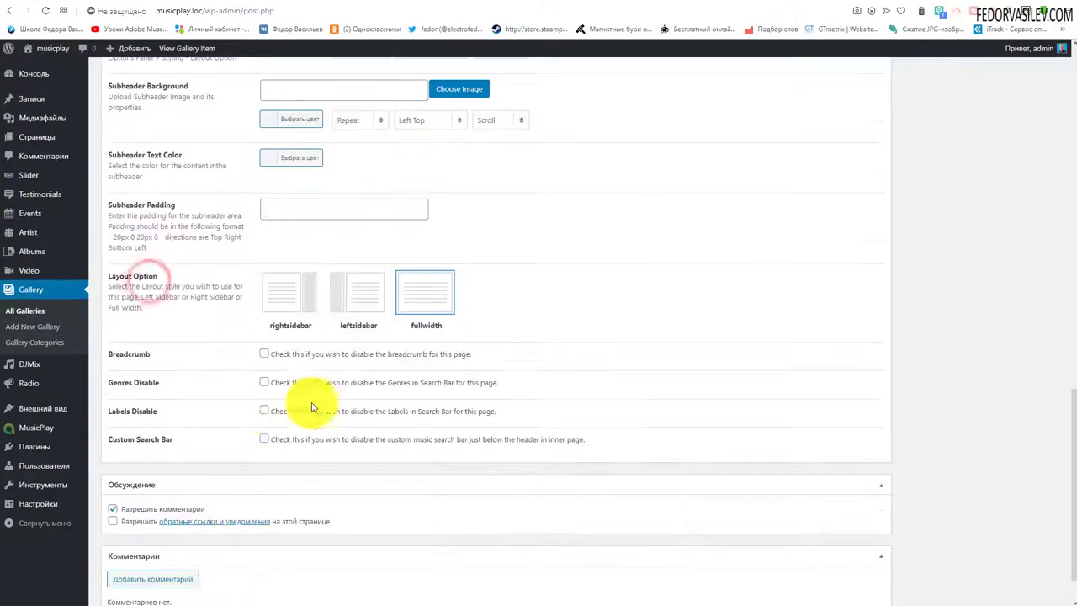
click(264, 439)
scroll(626, 463, up, 12)
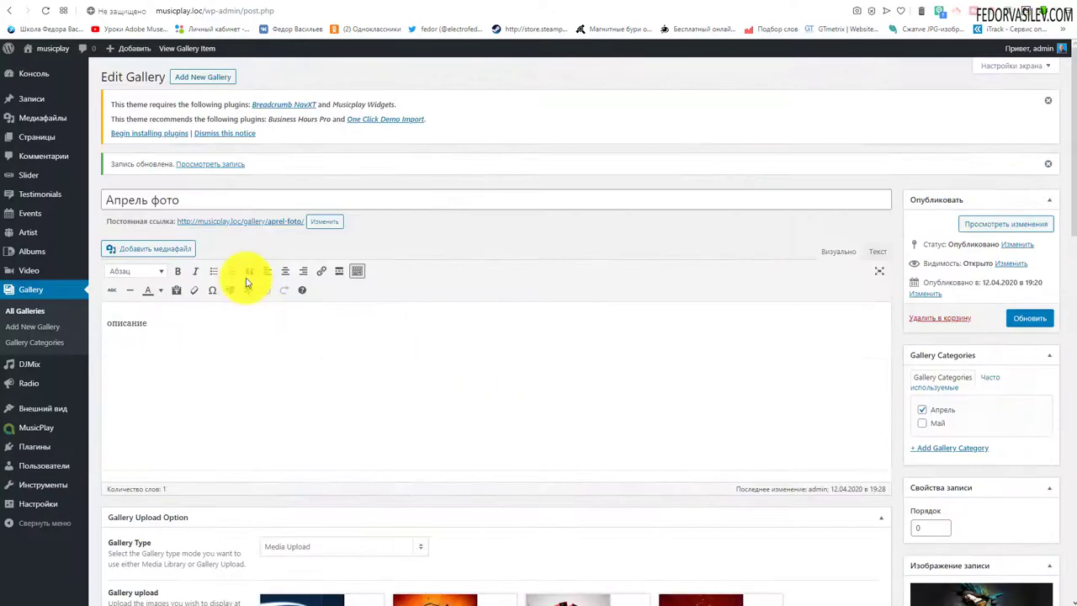
Step: Examine the title and the Venue text «тест!!!» in the «Апрель фото» gallery options
click(199, 199)
scroll(584, 173, down, 8)
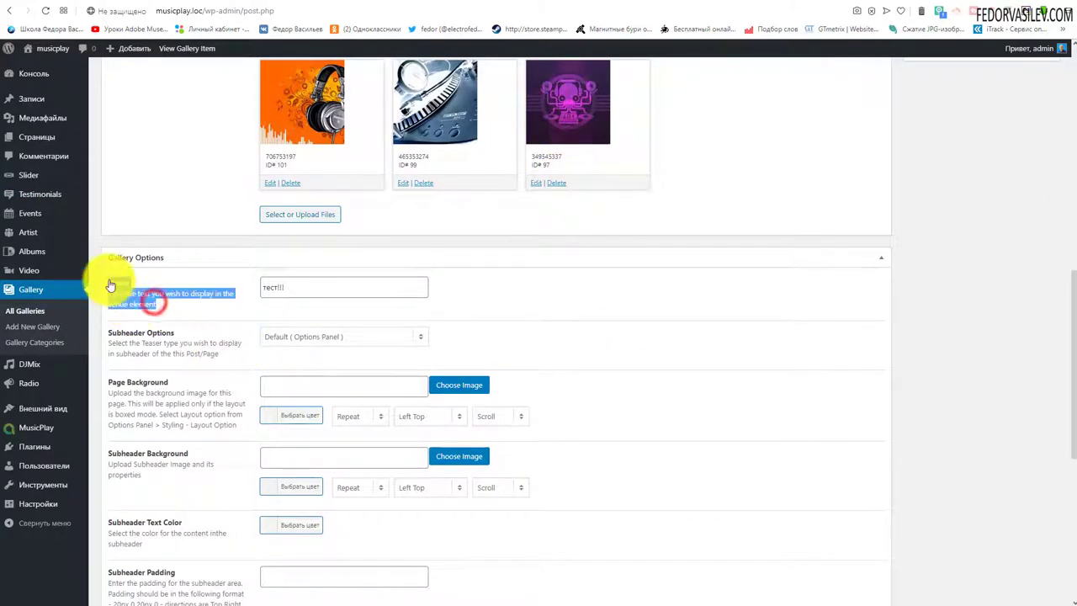
click(240, 314)
click(306, 288)
drag(321, 286, 241, 283)
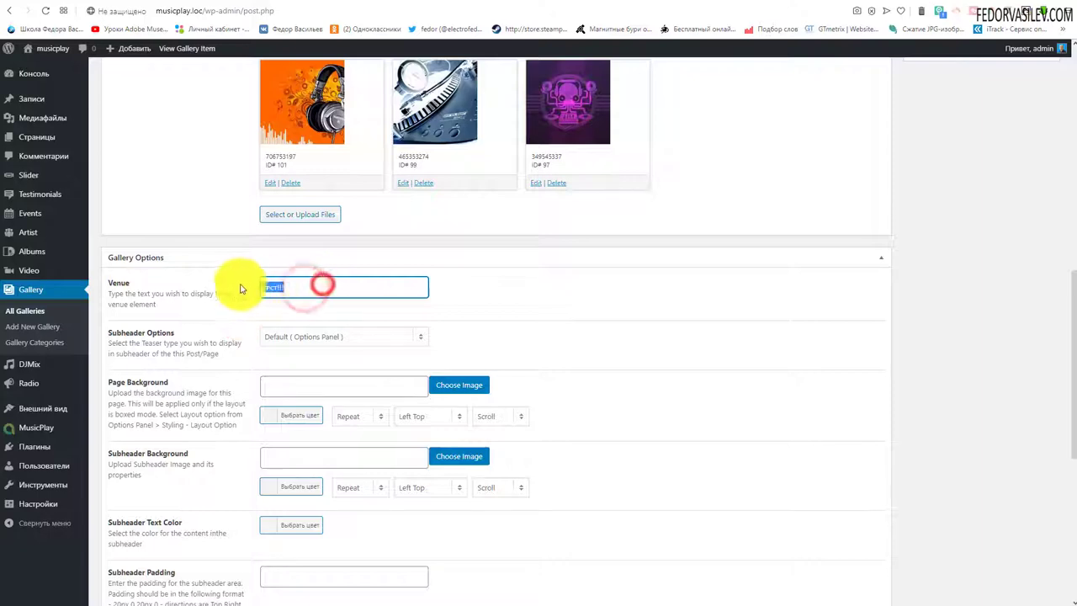
click(575, 296)
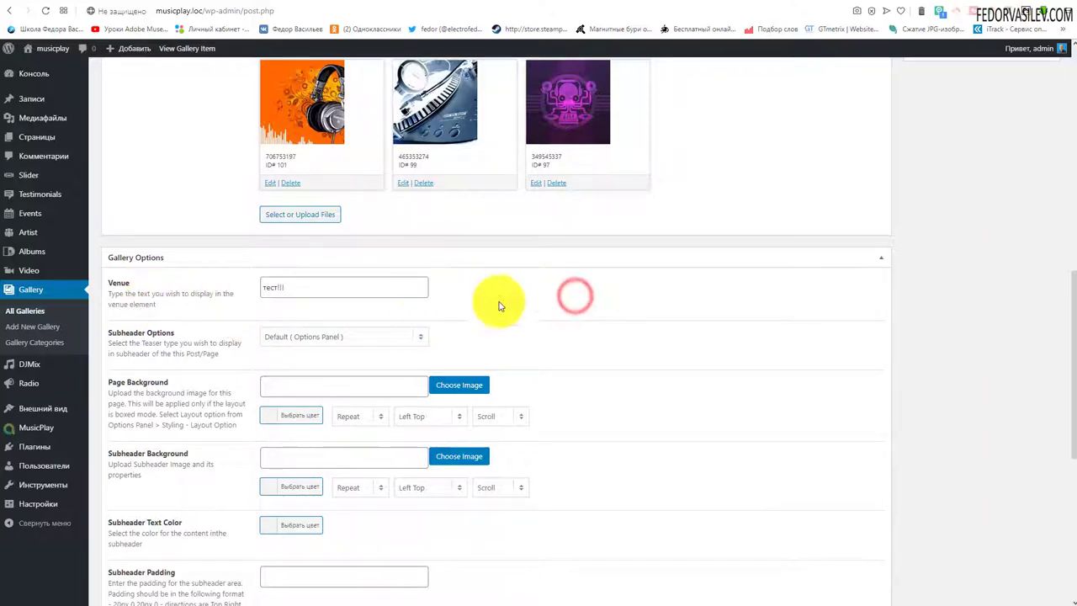
Step: Check where the venue text appears on the «Апрель фото» and «Фото» site pages, and return to the gallery options
click(842, 3)
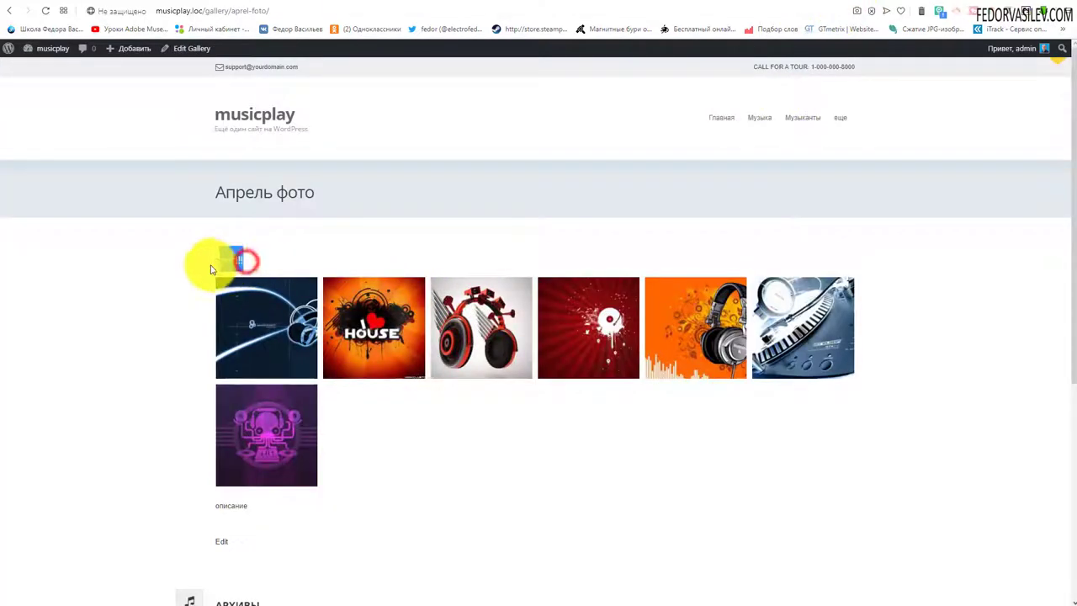
drag(246, 261, 211, 269)
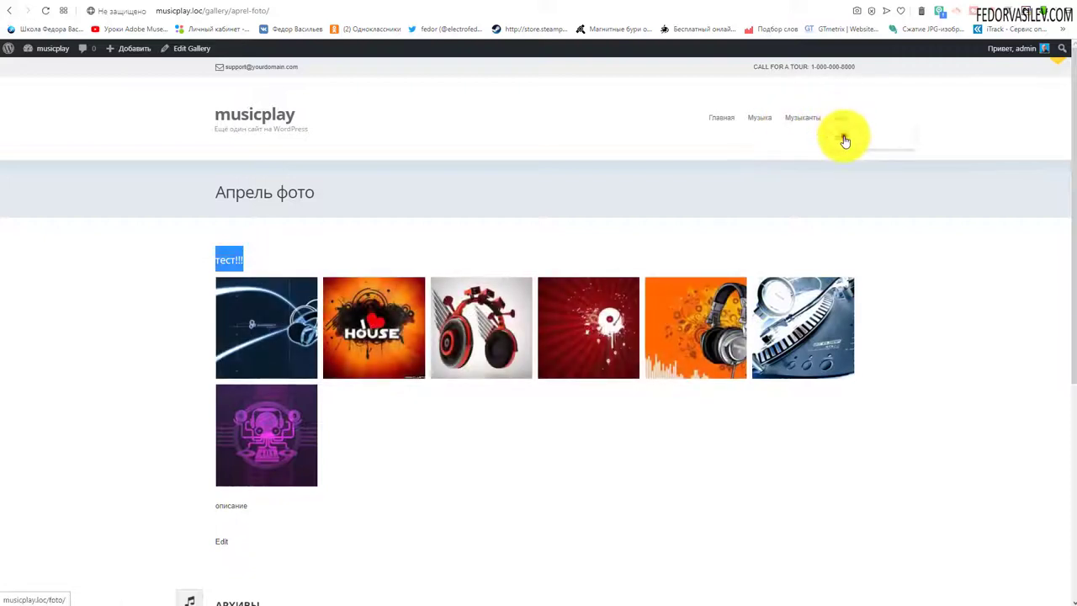
click(843, 137)
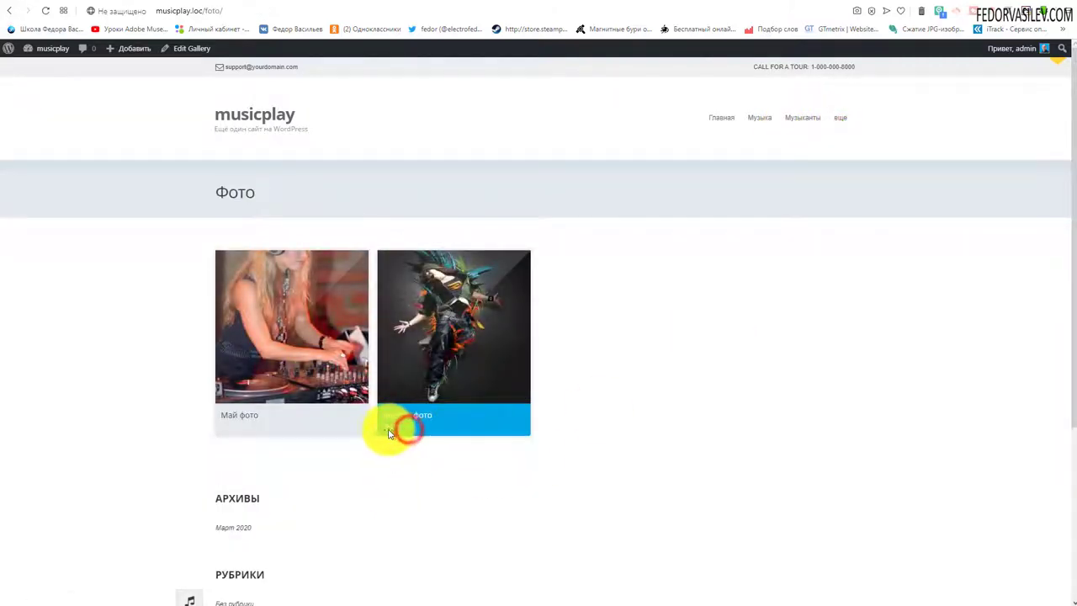
click(422, 466)
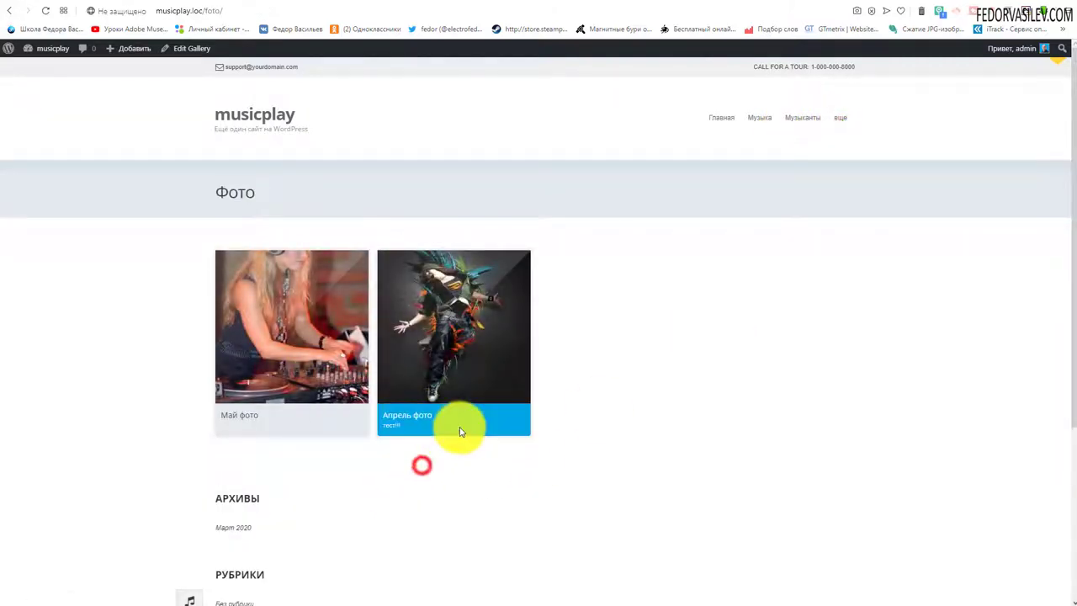
click(421, 420)
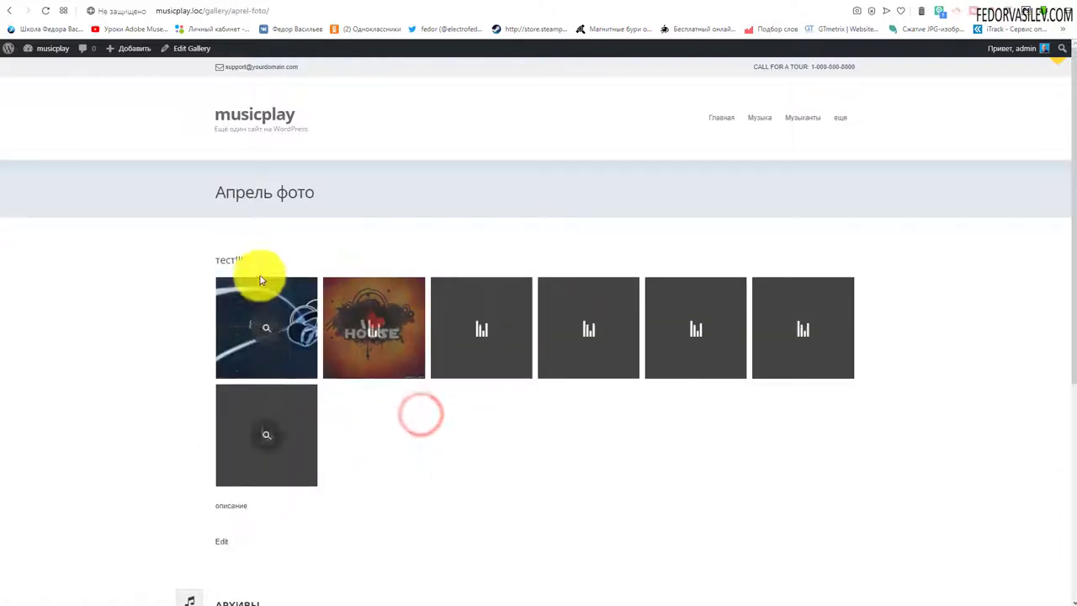
drag(262, 261, 144, 260)
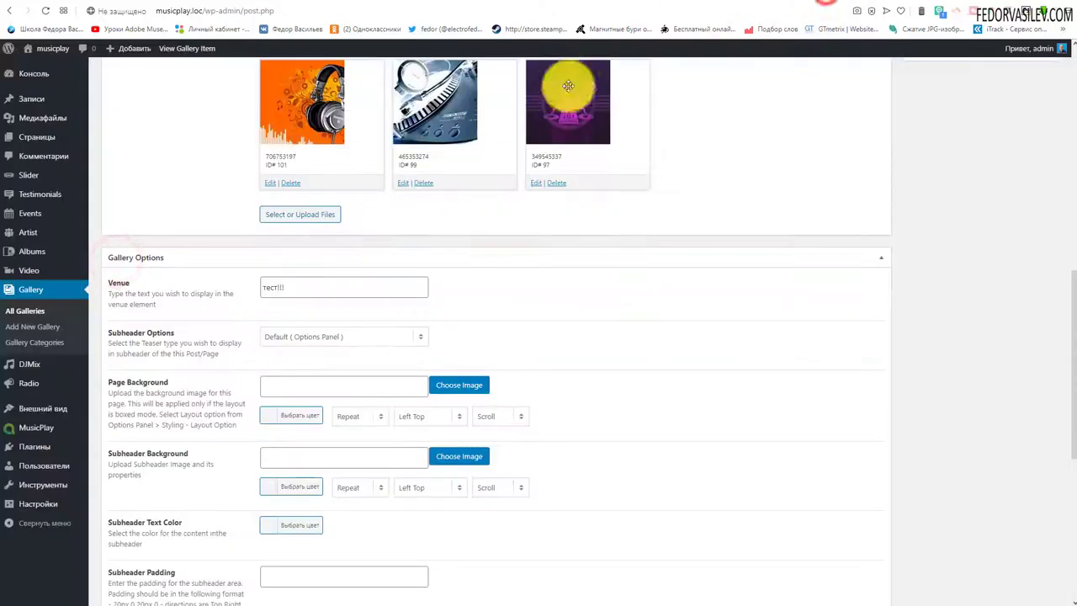
scroll(288, 260, down, 1)
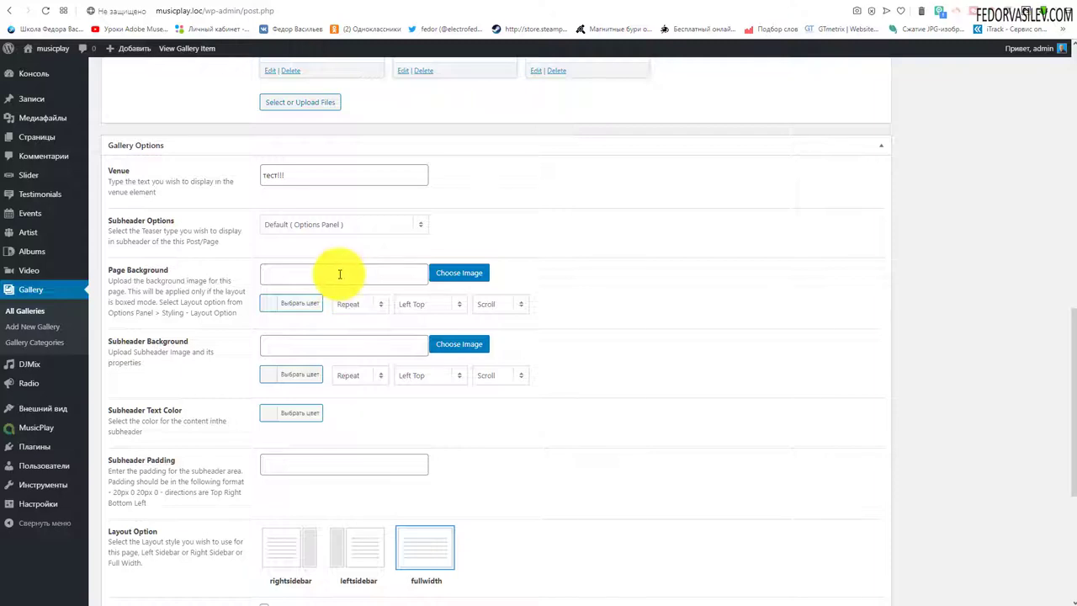
scroll(340, 272, down, 4)
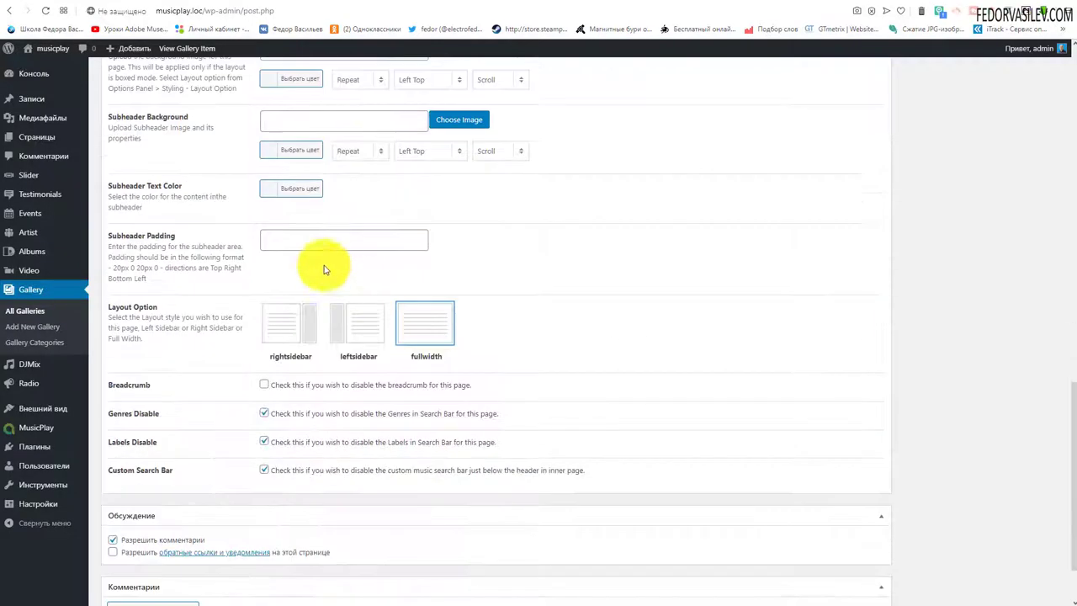
scroll(653, 375, up, 15)
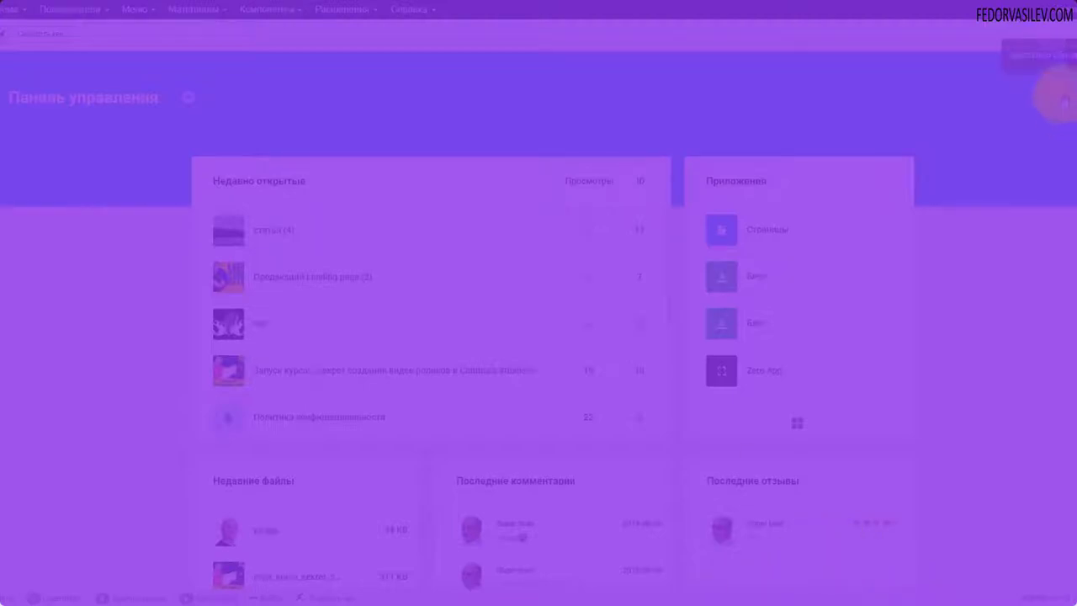
click(1059, 101)
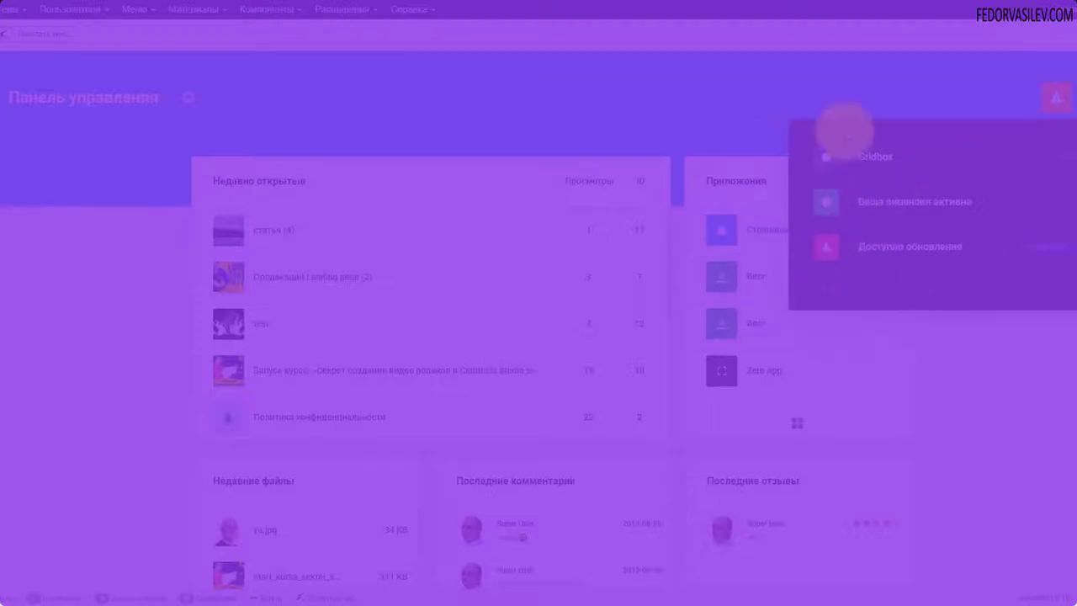
click(889, 204)
click(721, 370)
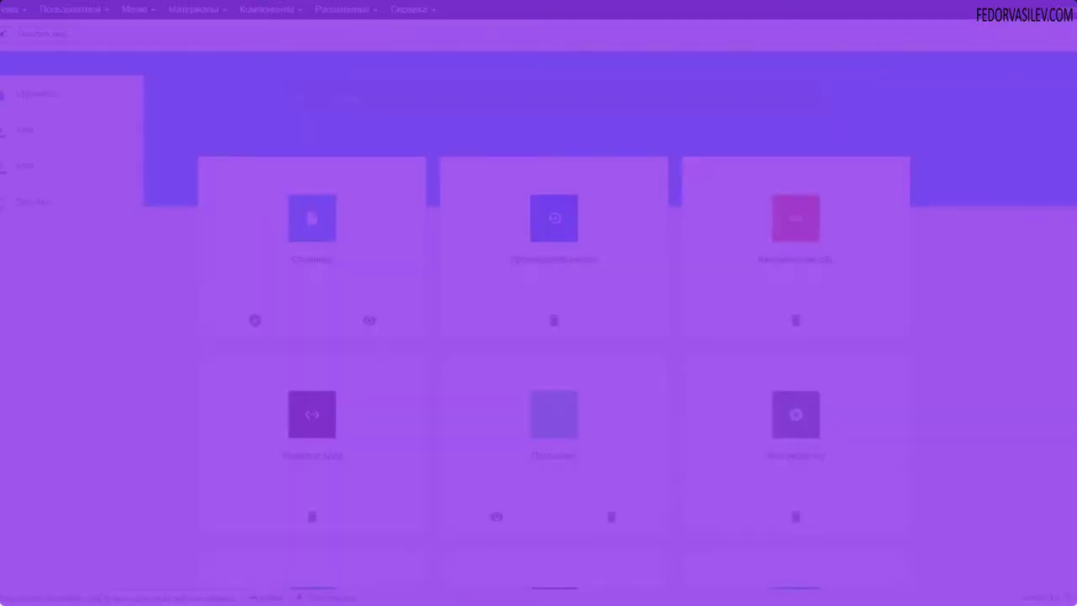
click(14, 202)
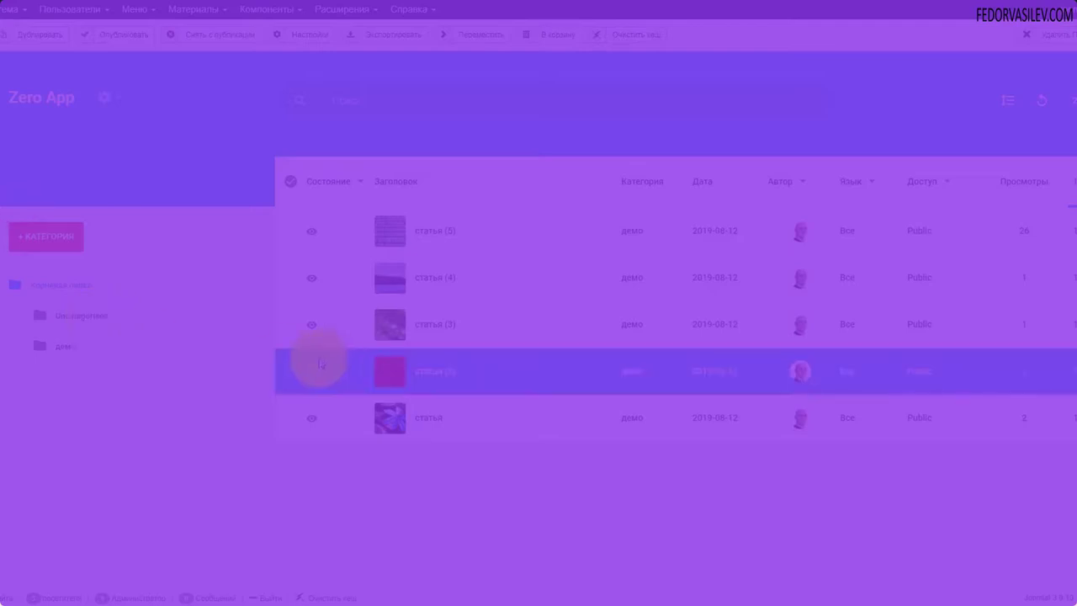
click(107, 102)
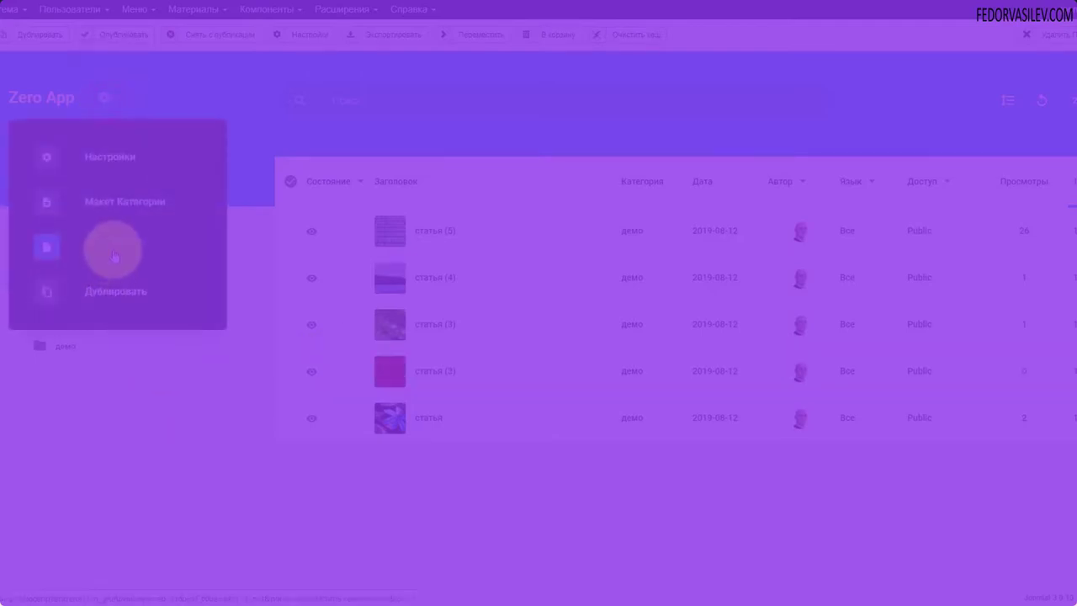